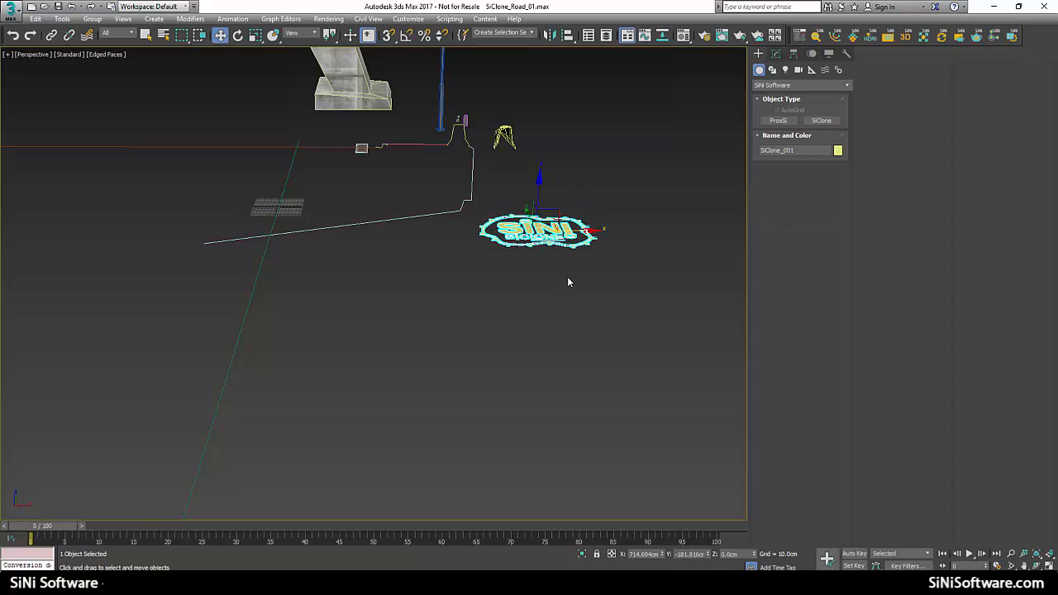
# Open the SiClone object's parameters and look over the profile splines and roadside objects in the scene.
pyautogui.moveTo(567, 276); pyautogui.dragTo(598, 288, button='middle')
pyautogui.scroll(-2, 598, 288)
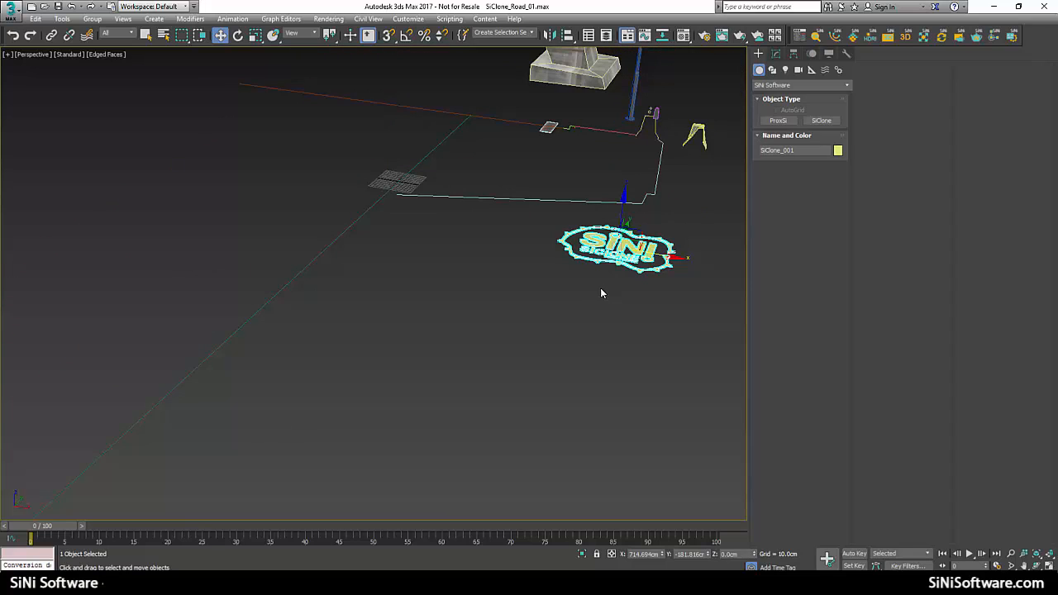
pyautogui.keyDown('alt'); pyautogui.moveTo(607, 295); pyautogui.dragTo(640, 248, button='middle'); pyautogui.keyUp('alt')
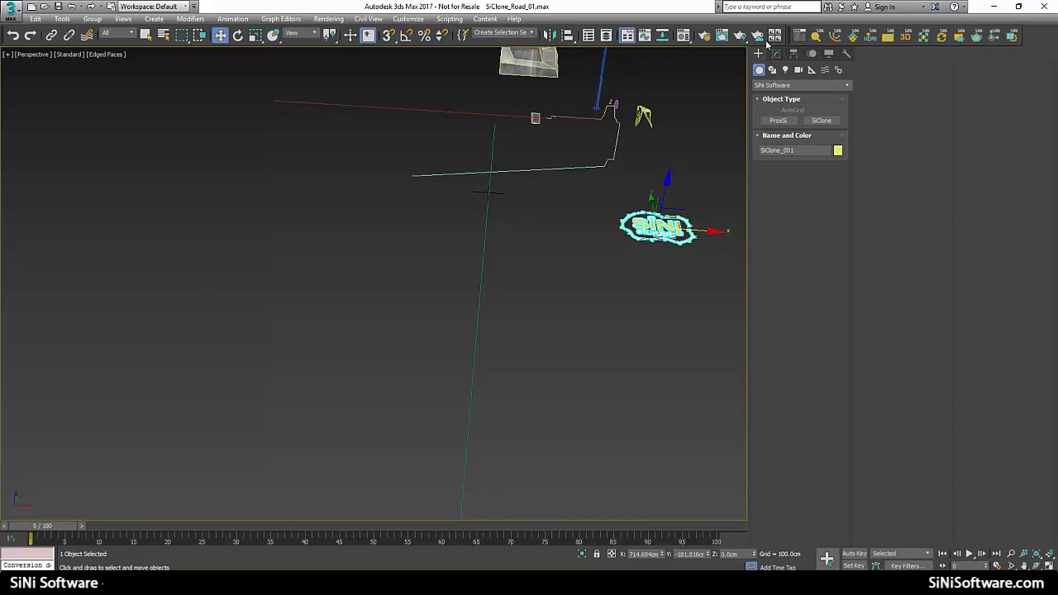
pyautogui.click(775, 53)
pyautogui.moveTo(487, 236); pyautogui.dragTo(428, 324, button='middle')
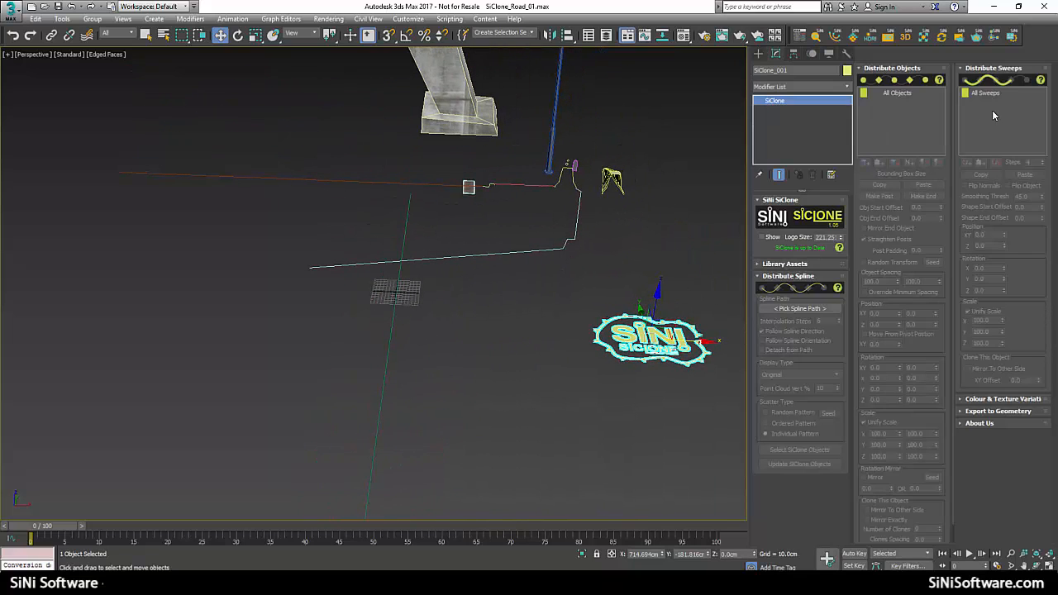
pyautogui.scroll(3, 430, 169)
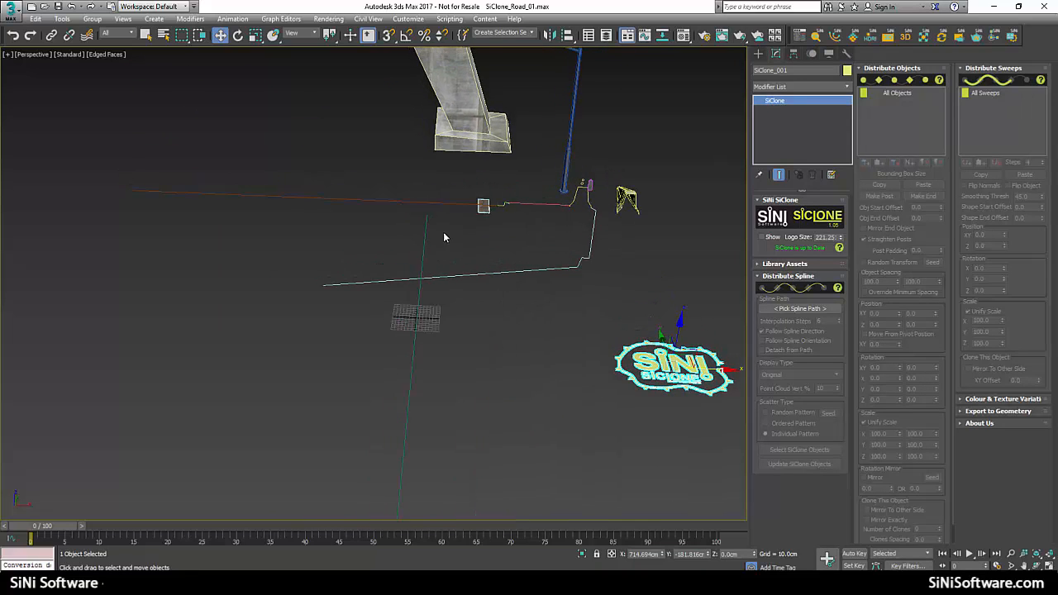
pyautogui.keyDown('alt'); pyautogui.moveTo(464, 187); pyautogui.dragTo(512, 257, button='middle'); pyautogui.keyUp('alt')
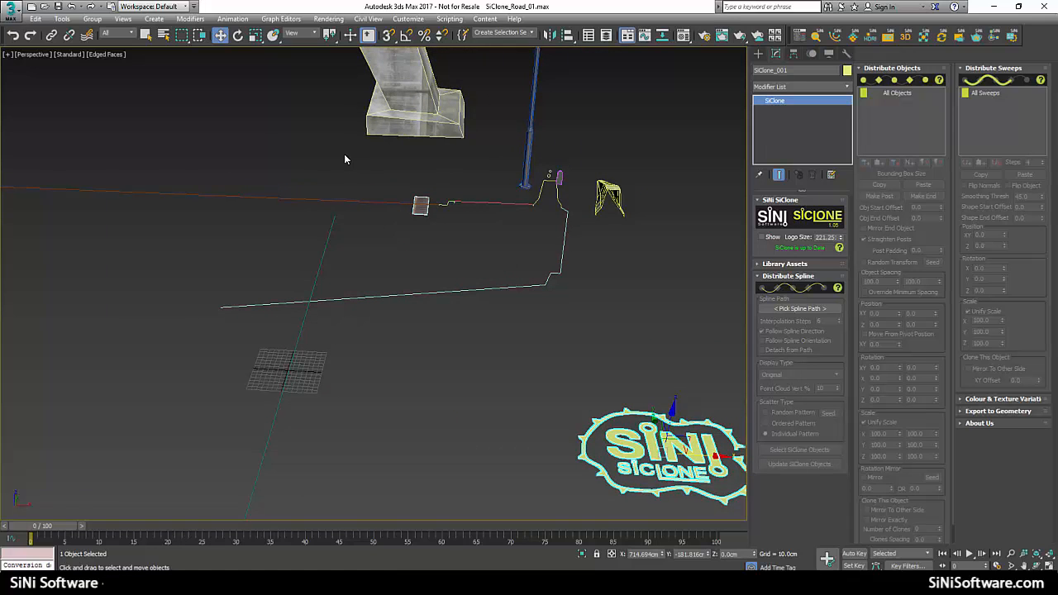
# Select the Road profile spline and check its material in the Material Editor.
pyautogui.click(387, 209)
pyautogui.keyDown('alt'); pyautogui.moveTo(386, 249); pyautogui.dragTo(405, 235, button='middle'); pyautogui.keyUp('alt')
pyautogui.press('m')
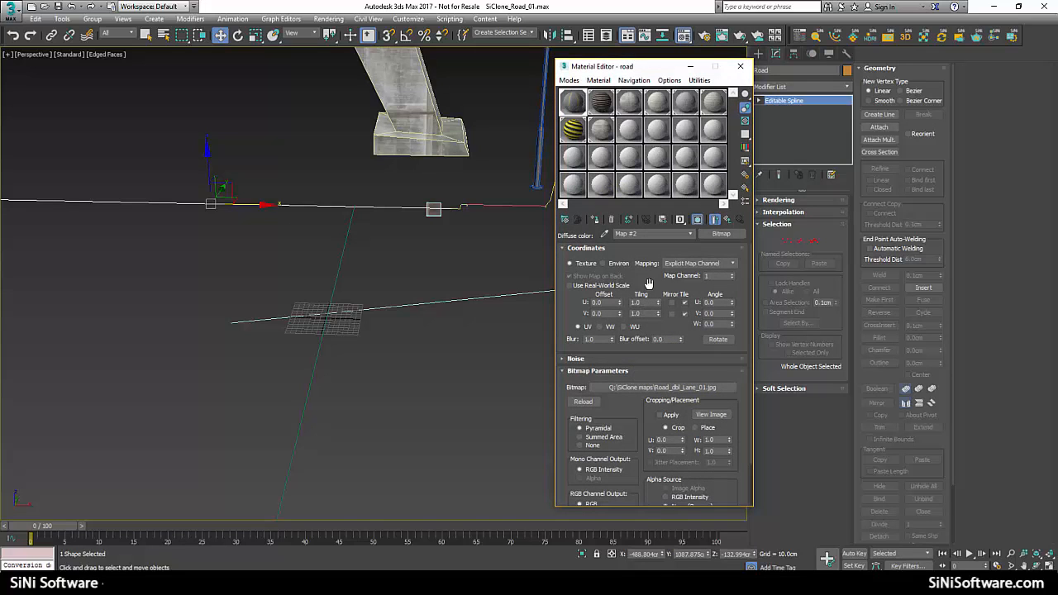
pyautogui.click(741, 65)
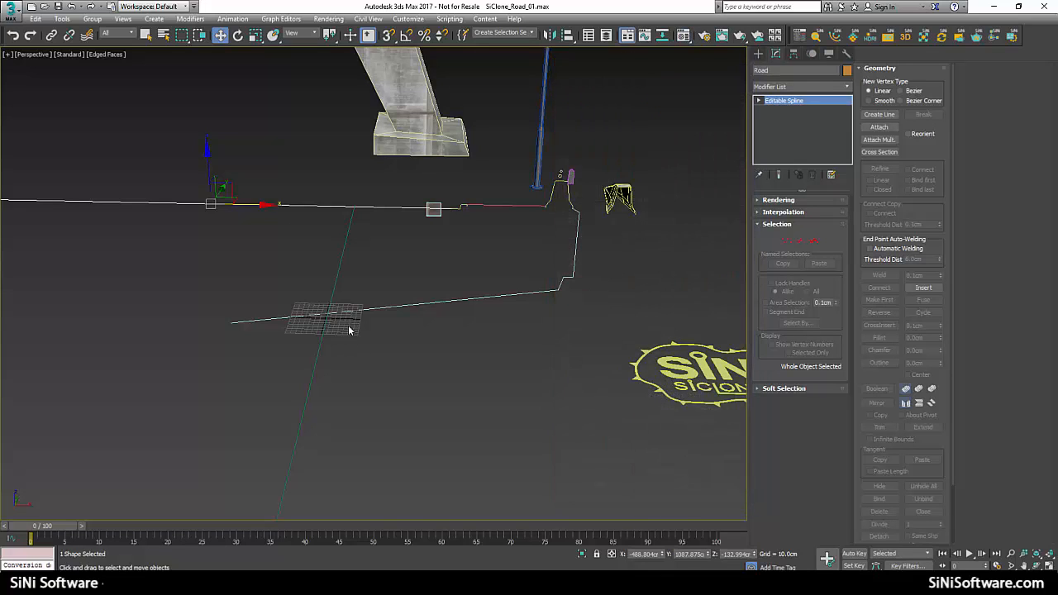
# Select the SiClone object and assign the long straight Spline_For_SiClone_067 as its spline path.
pyautogui.keyDown('alt'); pyautogui.moveTo(350, 328); pyautogui.dragTo(584, 285, button='middle'); pyautogui.keyUp('alt')
pyautogui.scroll(3, 401, 307)
pyautogui.moveTo(692, 331); pyautogui.dragTo(692, 331)
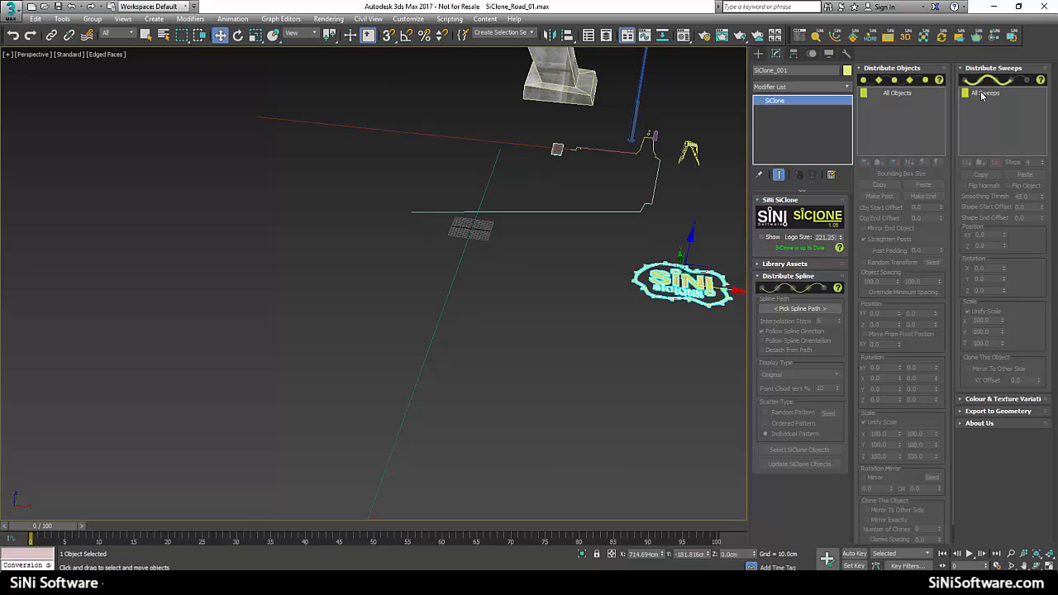
pyautogui.click(799, 308)
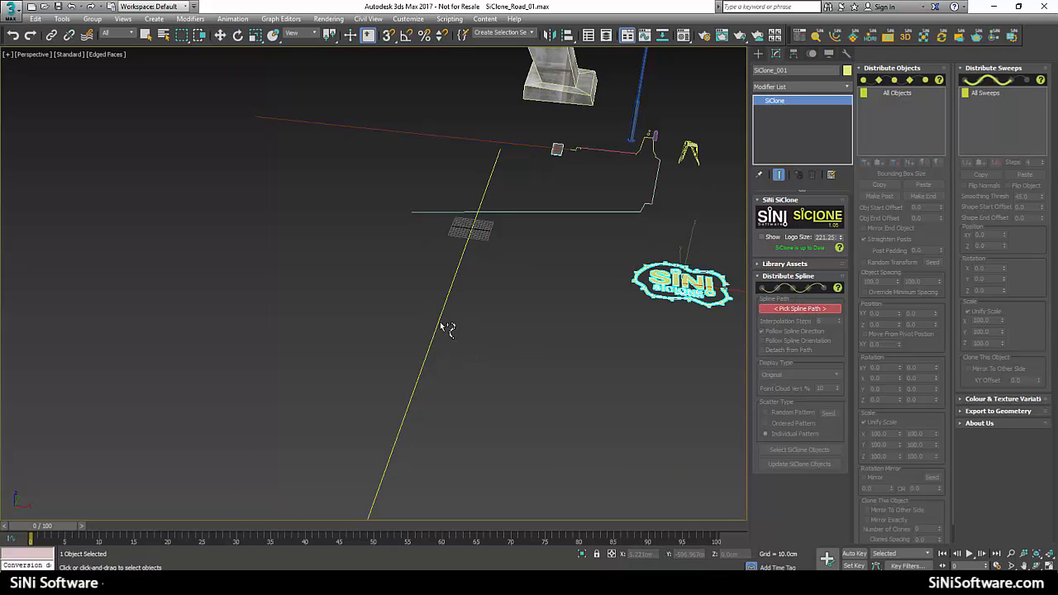
pyautogui.click(446, 325)
# Add the Road profile spline as a distributed sweep in the SiClone object.
pyautogui.keyDown('alt'); pyautogui.moveTo(529, 378); pyautogui.dragTo(464, 269, button='middle'); pyautogui.keyUp('alt')
pyautogui.scroll(4, 458, 278)
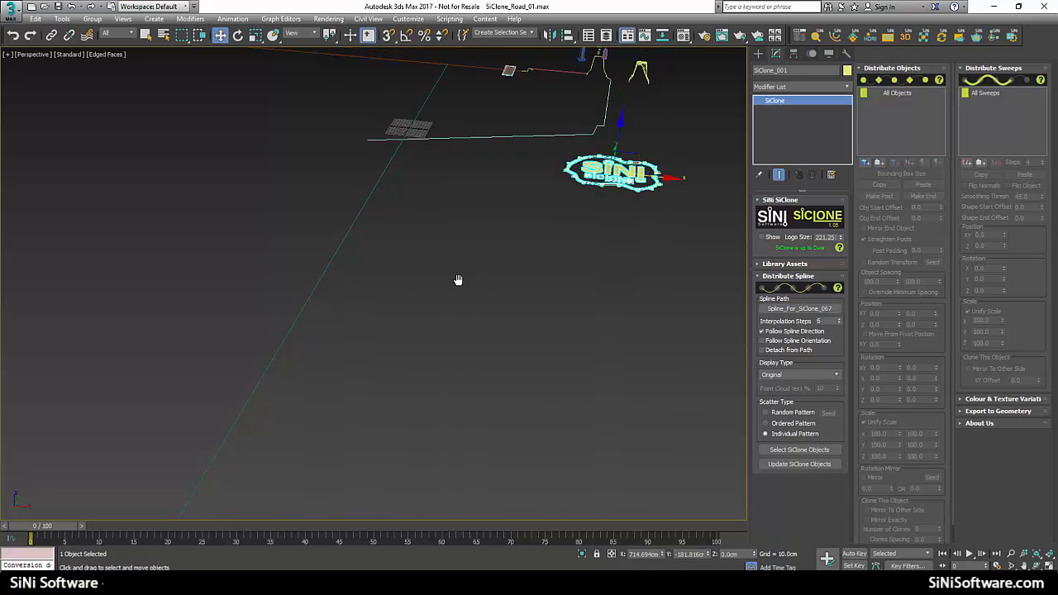
pyautogui.click(968, 162)
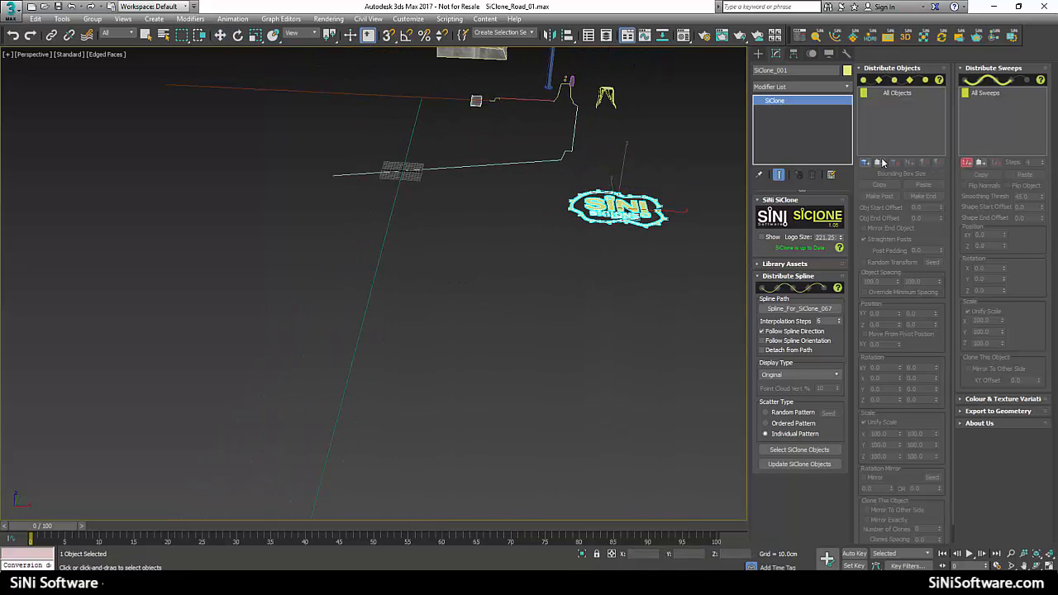
pyautogui.click(367, 99)
pyautogui.scroll(-5, 471, 330)
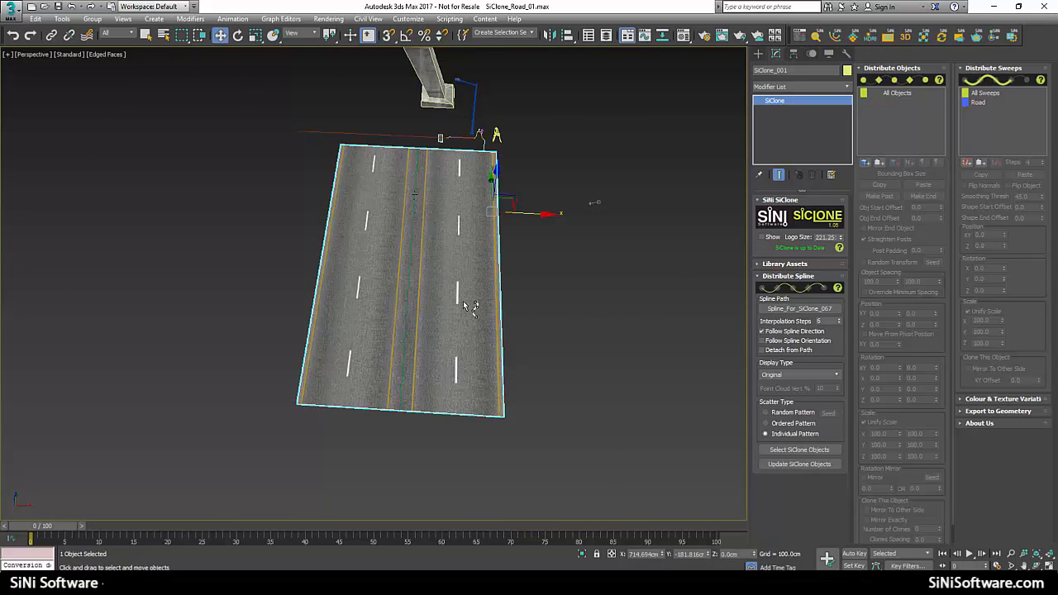
# Enable Detach from Path for the SiClone road.
pyautogui.keyDown('alt'); pyautogui.moveTo(471, 307); pyautogui.dragTo(455, 307, button='middle'); pyautogui.keyUp('alt')
pyautogui.scroll(3, 455, 306)
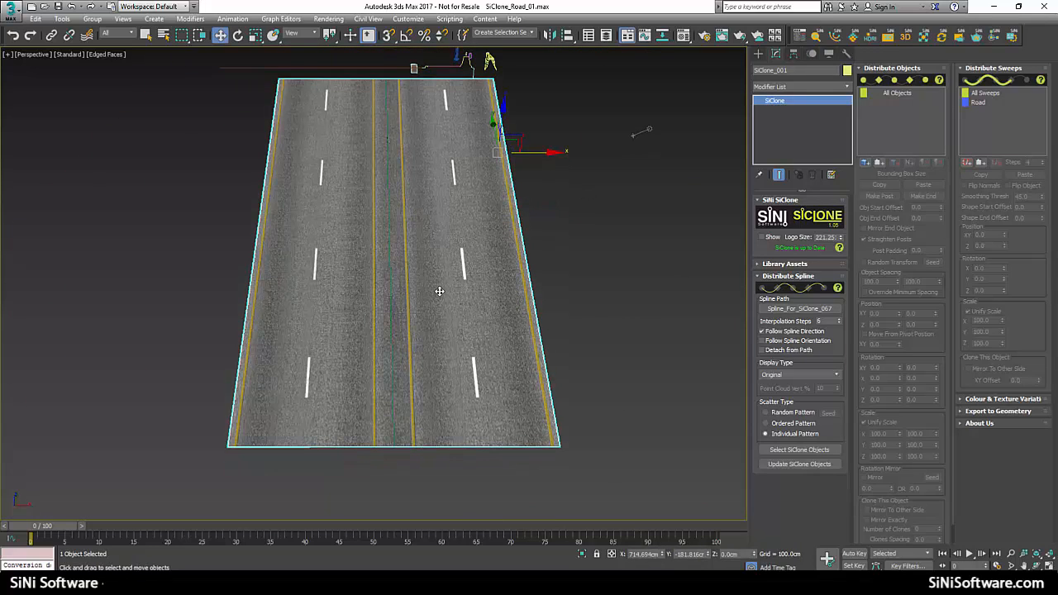
pyautogui.keyDown('alt'); pyautogui.moveTo(496, 290); pyautogui.dragTo(529, 291, button='middle'); pyautogui.keyUp('alt')
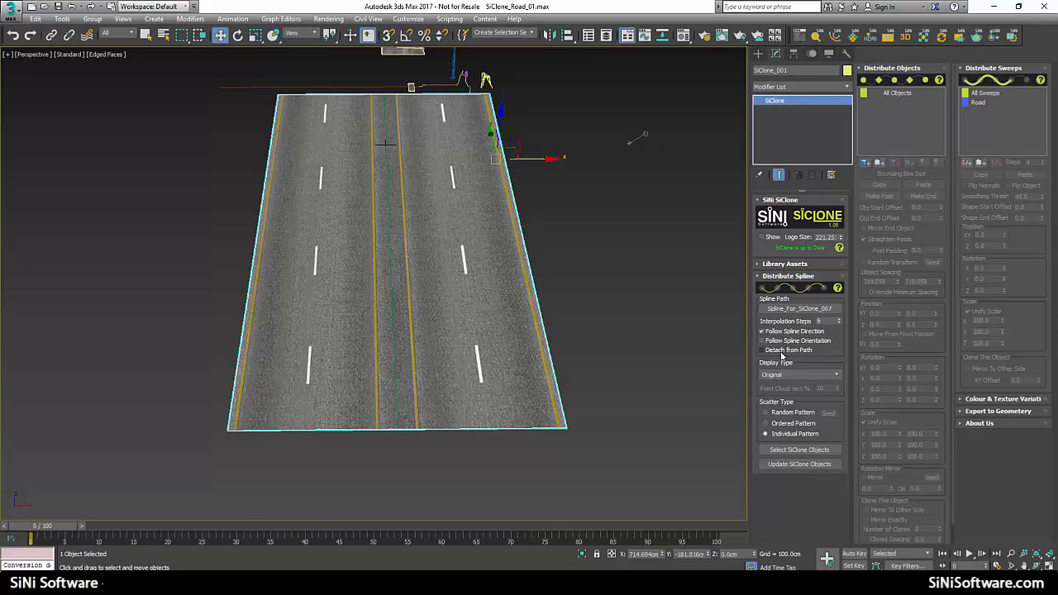
pyautogui.keyDown('alt'); pyautogui.moveTo(429, 304); pyautogui.dragTo(428, 285, button='middle'); pyautogui.keyUp('alt')
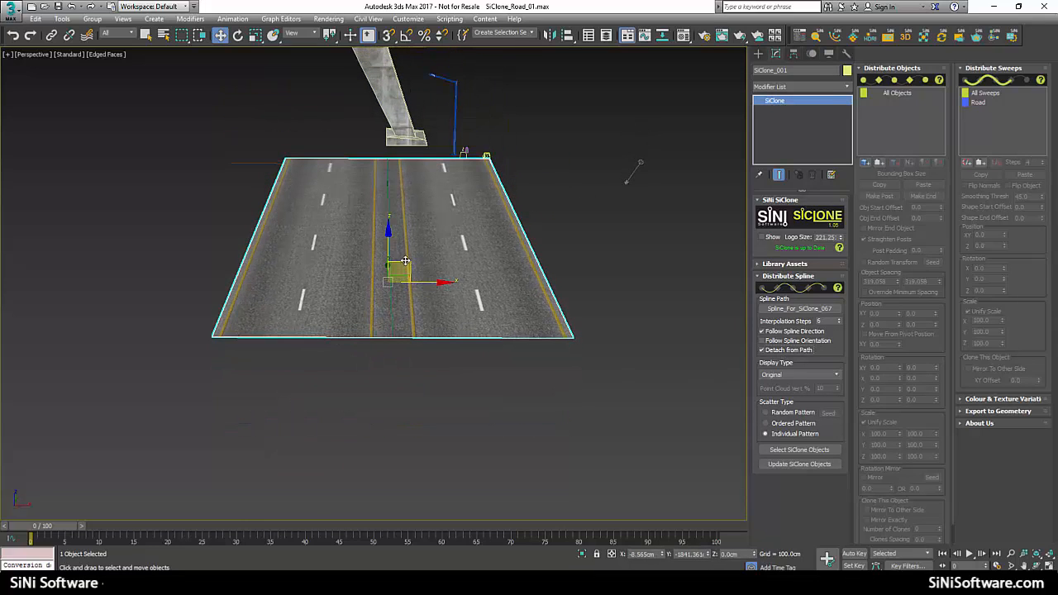
# Select the path spline and raise it to a height of about 207 cm above the road.
pyautogui.click(492, 373)
pyautogui.click(390, 191)
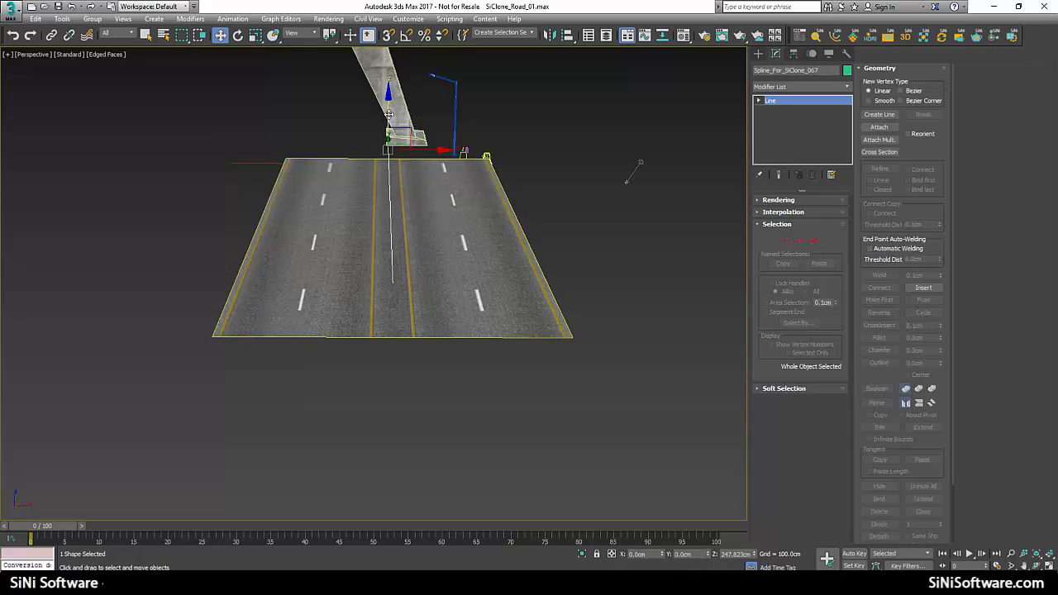
pyautogui.keyDown('alt'); pyautogui.moveTo(592, 331); pyautogui.dragTo(338, 327, button='middle'); pyautogui.keyUp('alt')
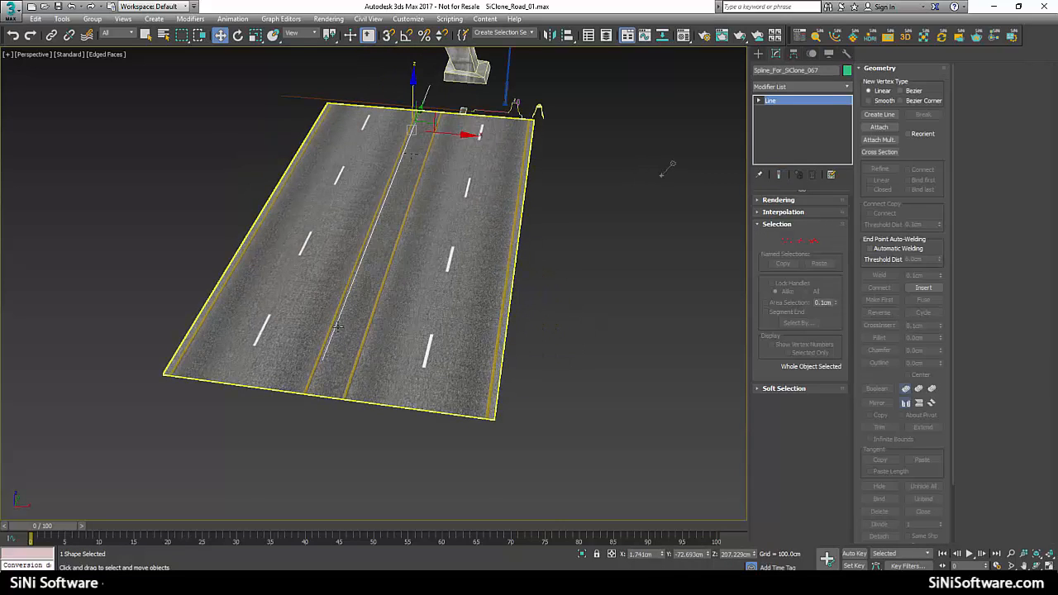
# Move the path spline's near end vertex to Y about -2359 cm, then leave vertex editing.
pyautogui.press('1')
pyautogui.click(347, 349)
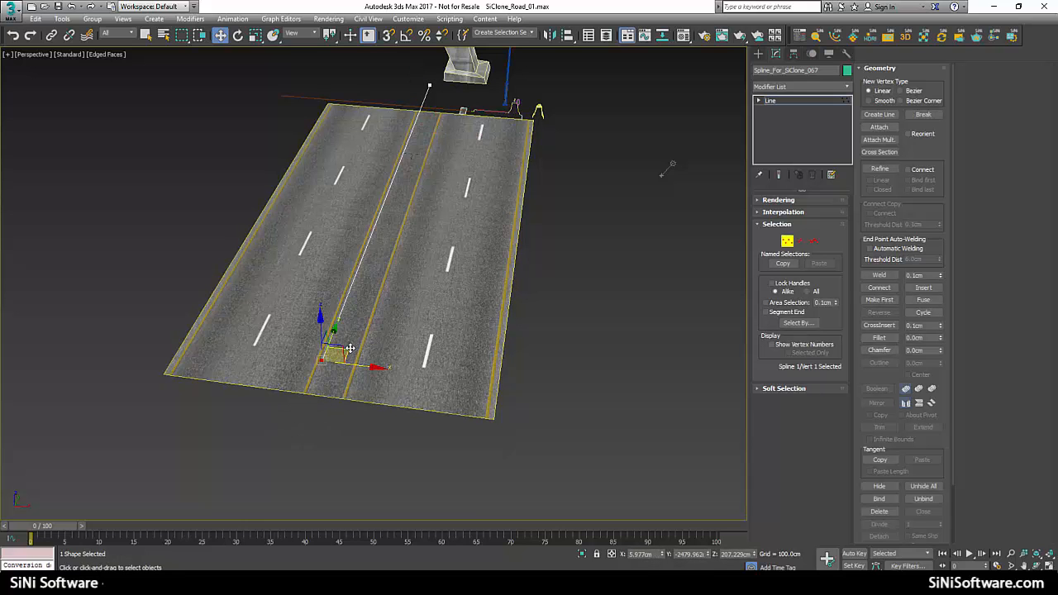
pyautogui.moveTo(336, 326)
pyautogui.mouseDown()
pyautogui.moveTo(281, 389)
pyautogui.moveTo(269, 438)
pyautogui.moveTo(345, 316)
pyautogui.mouseUp()
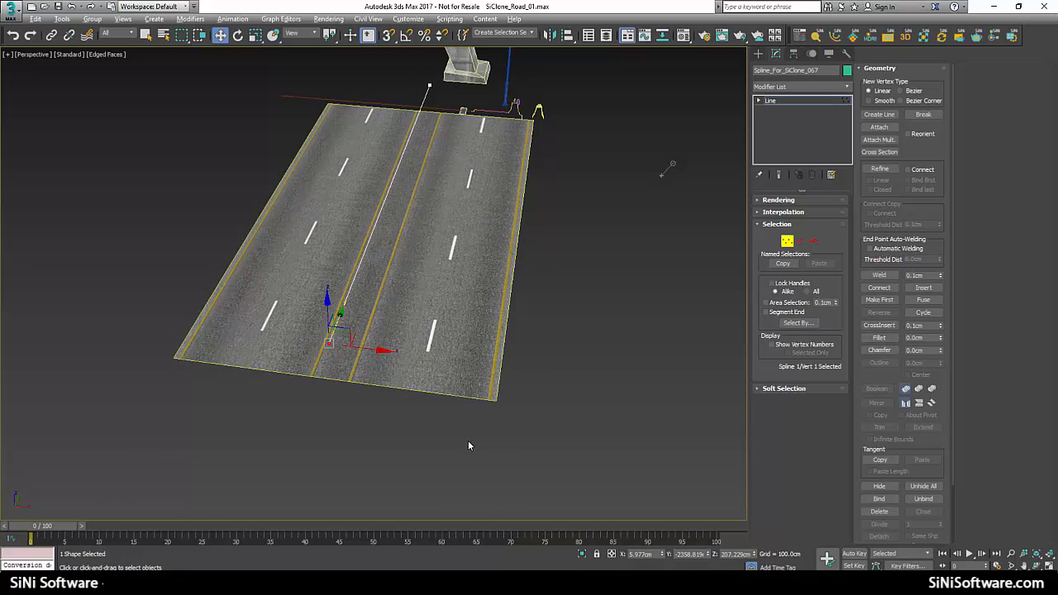
pyautogui.keyDown('alt'); pyautogui.moveTo(468, 440); pyautogui.dragTo(498, 422, button='middle'); pyautogui.keyUp('alt')
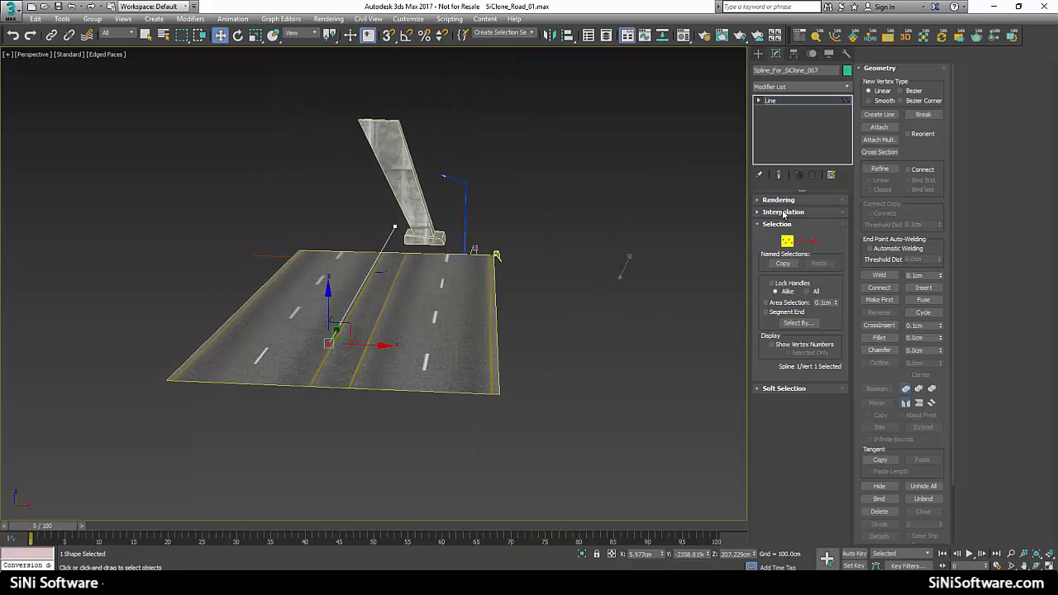
pyautogui.click(786, 242)
# Examine the swept road surface and its lane markings up close and along its full length.
pyautogui.moveTo(416, 265); pyautogui.dragTo(412, 217, button='middle')
pyautogui.scroll(4, 427, 219)
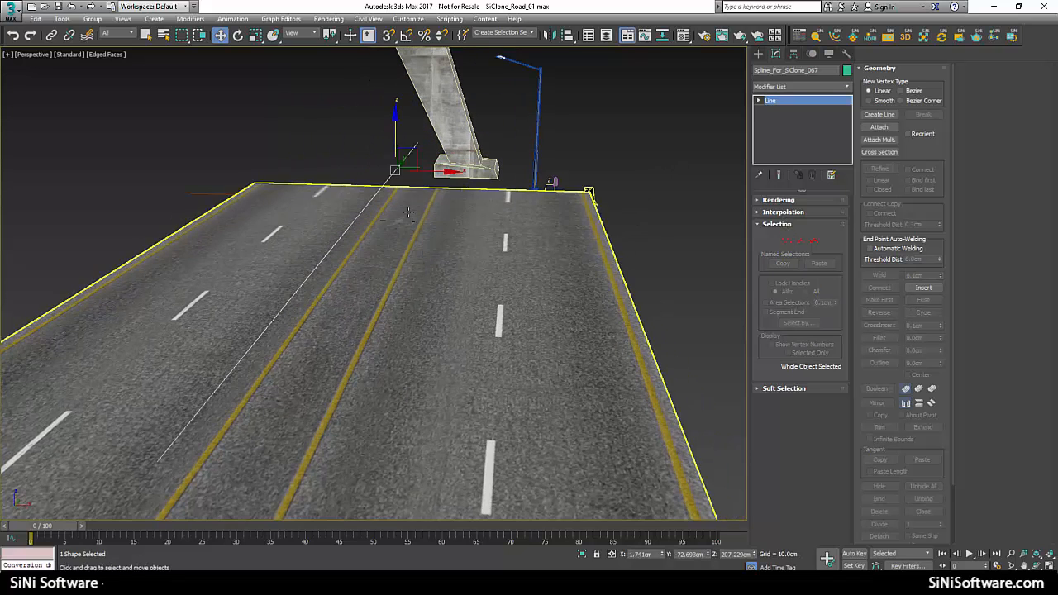
pyautogui.scroll(-5, 421, 225)
pyautogui.scroll(8, 421, 225)
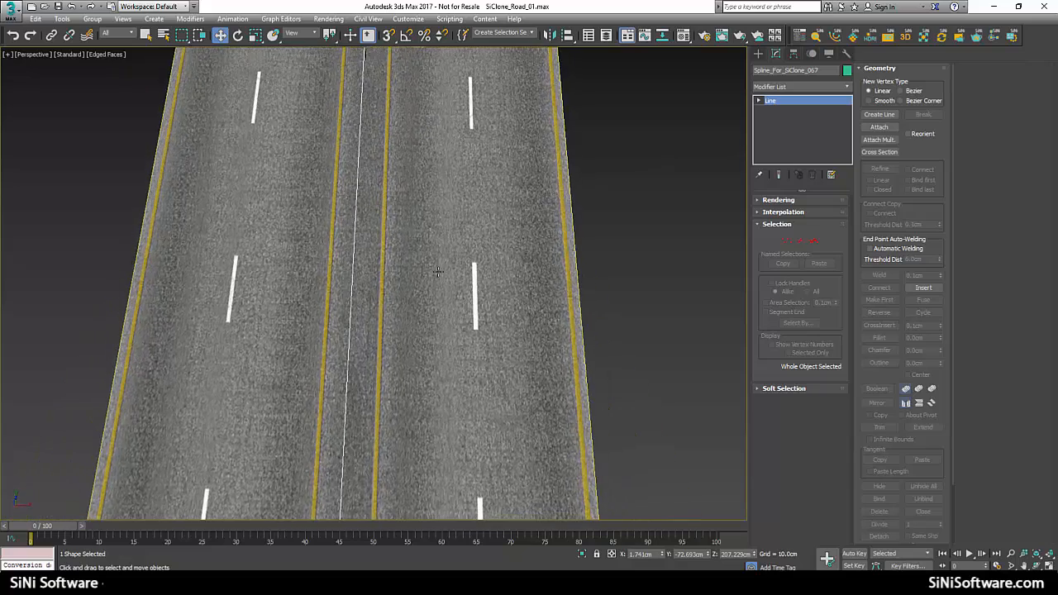
pyautogui.moveTo(438, 259); pyautogui.dragTo(416, 267, button='middle')
pyautogui.scroll(-5, 445, 242)
pyautogui.scroll(2, 434, 248)
pyautogui.scroll(-3, 429, 258)
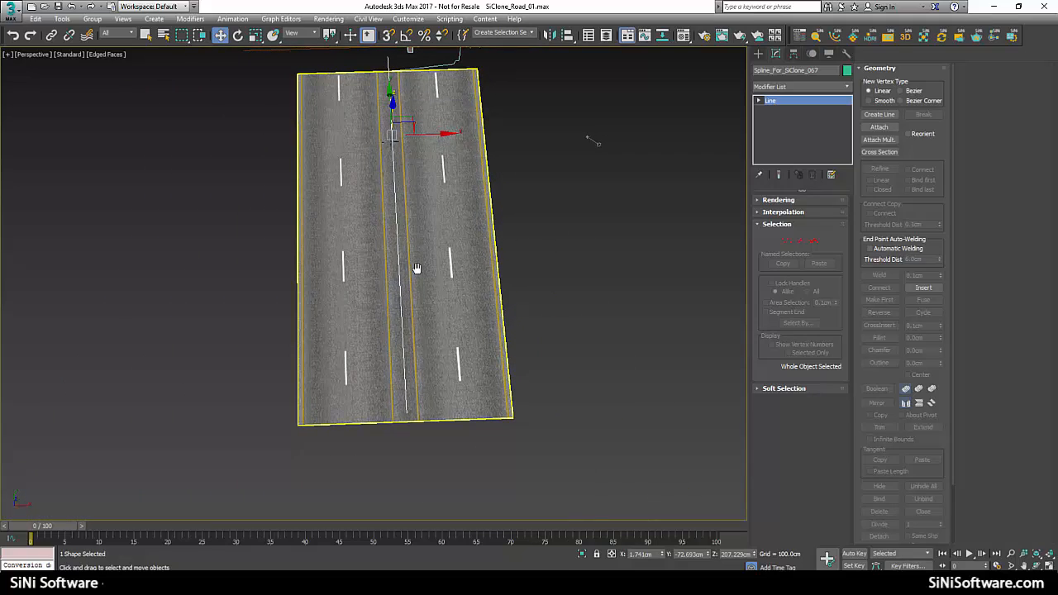
# Refine the path spline with a new middle vertex and move it sideways to X about 457 cm.
pyautogui.rightClick(416, 268)
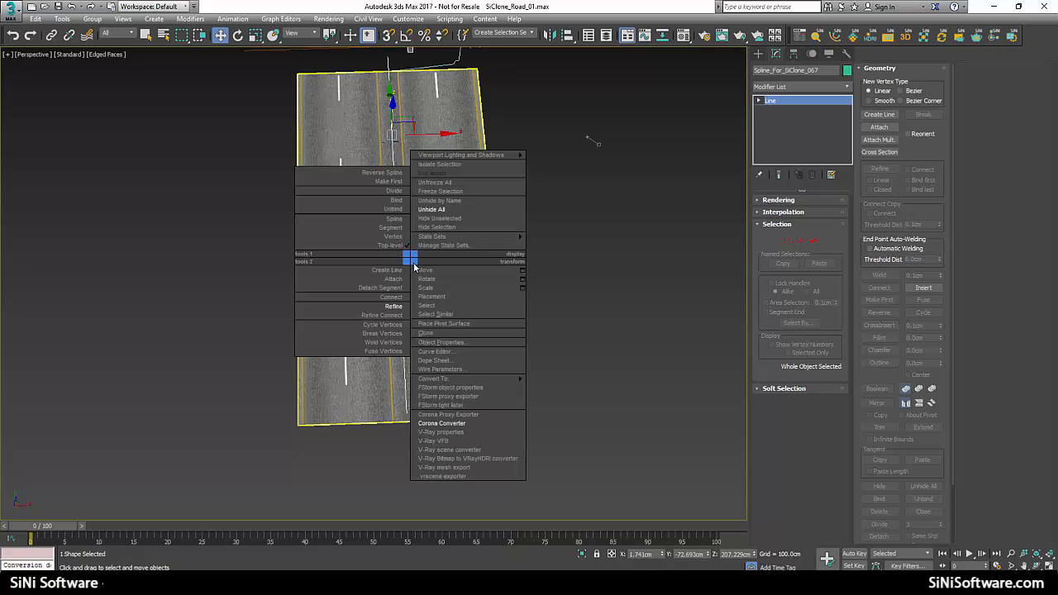
pyautogui.click(406, 314)
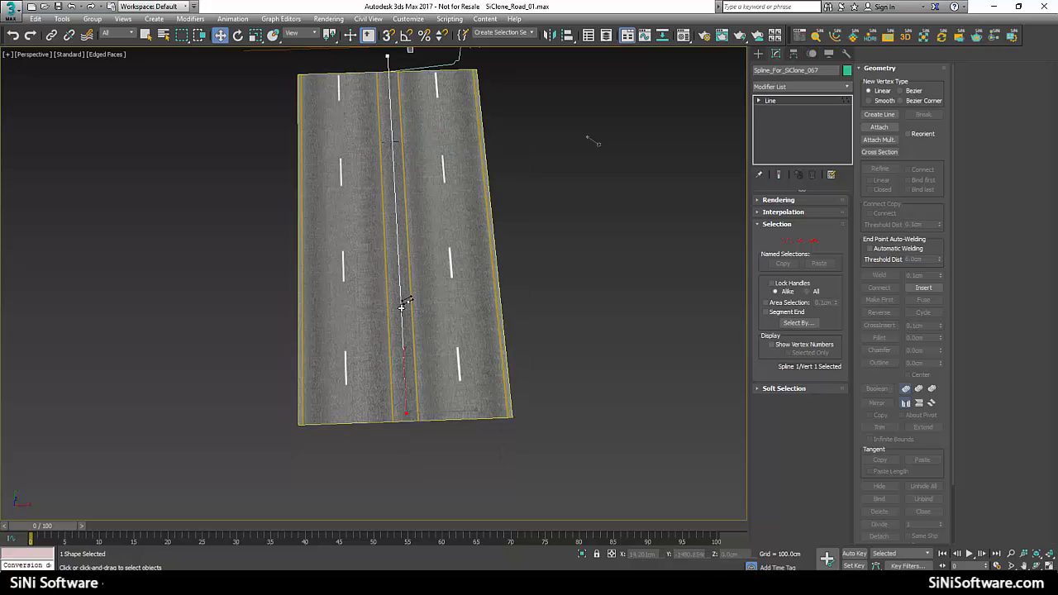
pyautogui.click(397, 212)
pyautogui.press('w')
pyautogui.moveTo(440, 210); pyautogui.dragTo(497, 215)
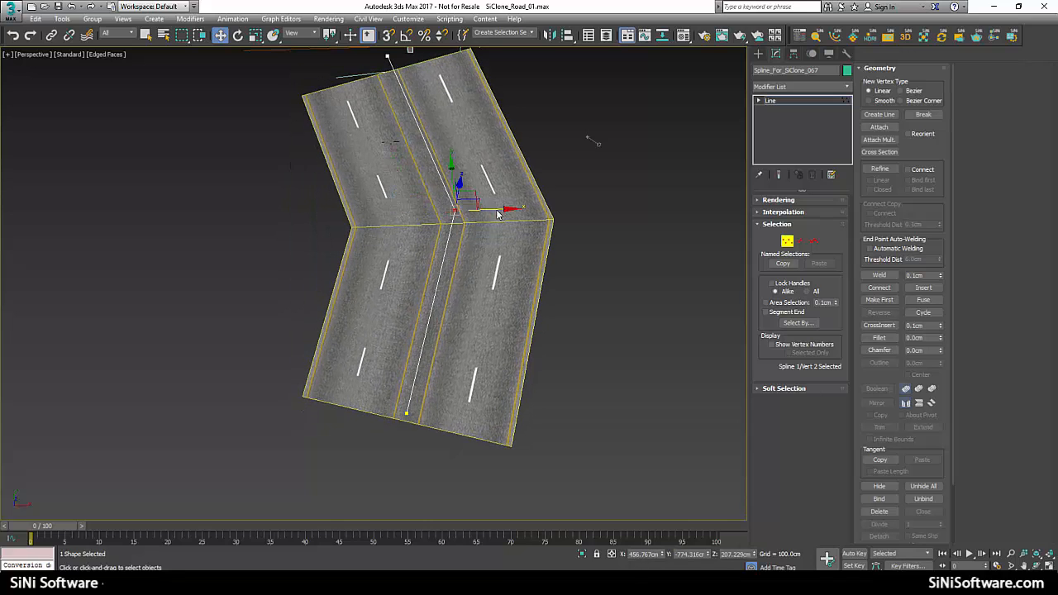
# Convert the spline's middle vertex to Smooth and move it back in line at X about 4 cm.
pyautogui.rightClick(493, 207)
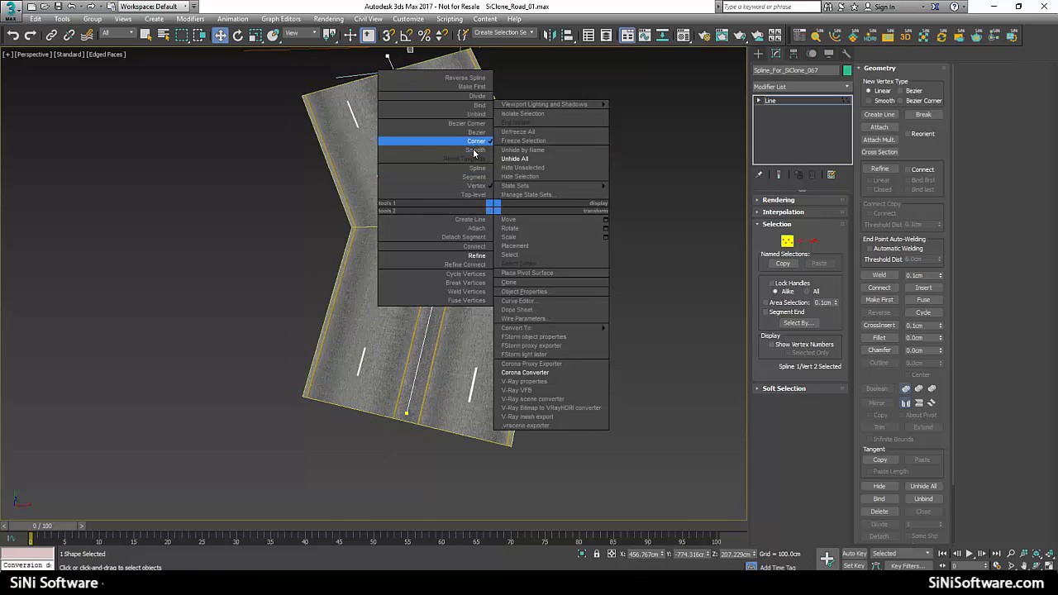
pyautogui.click(475, 151)
pyautogui.moveTo(493, 283); pyautogui.dragTo(468, 258, button='middle')
pyautogui.scroll(3, 444, 230)
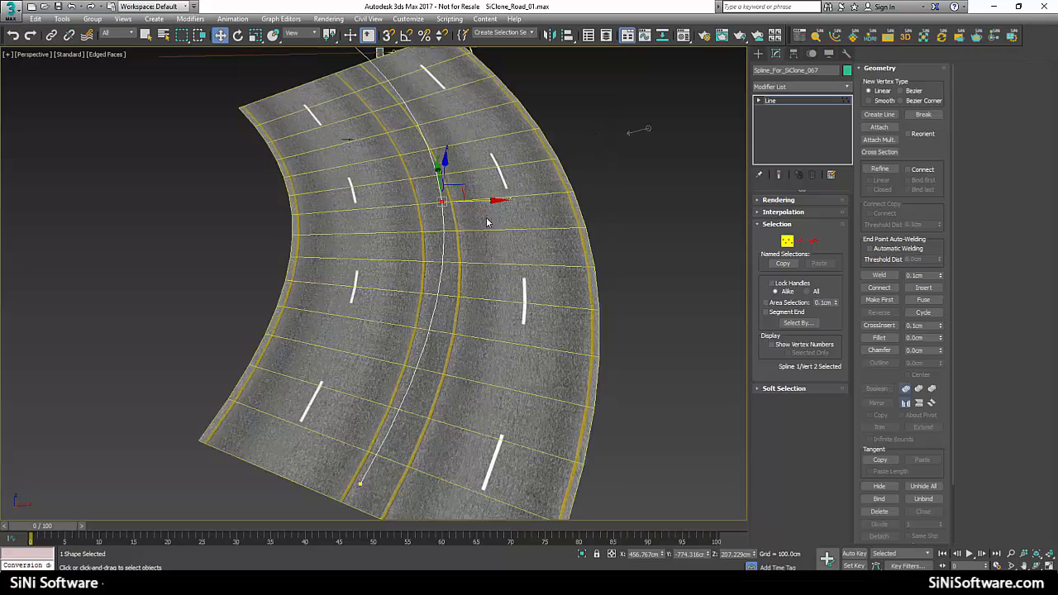
pyautogui.moveTo(489, 201); pyautogui.dragTo(403, 204)
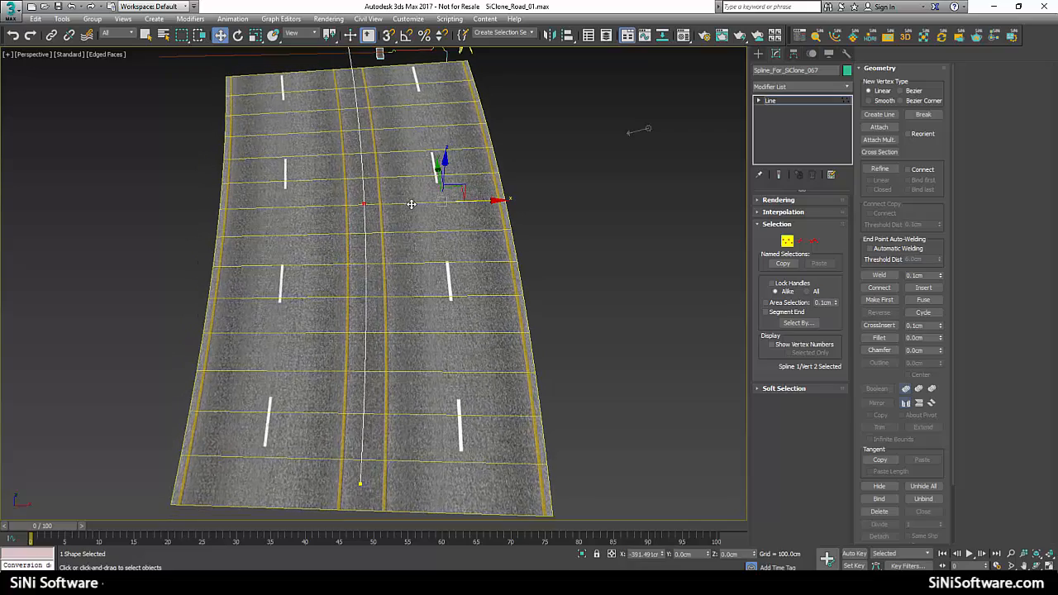
pyautogui.moveTo(390, 204)
pyautogui.mouseDown()
pyautogui.moveTo(424, 204)
pyautogui.moveTo(402, 203)
pyautogui.mouseUp()
# Lengthen the road by moving the path spline's end vertex to Y about -4360 cm.
pyautogui.keyDown('alt'); pyautogui.moveTo(403, 204); pyautogui.dragTo(284, 349, button='middle'); pyautogui.keyUp('alt')
pyautogui.scroll(-5, 268, 330)
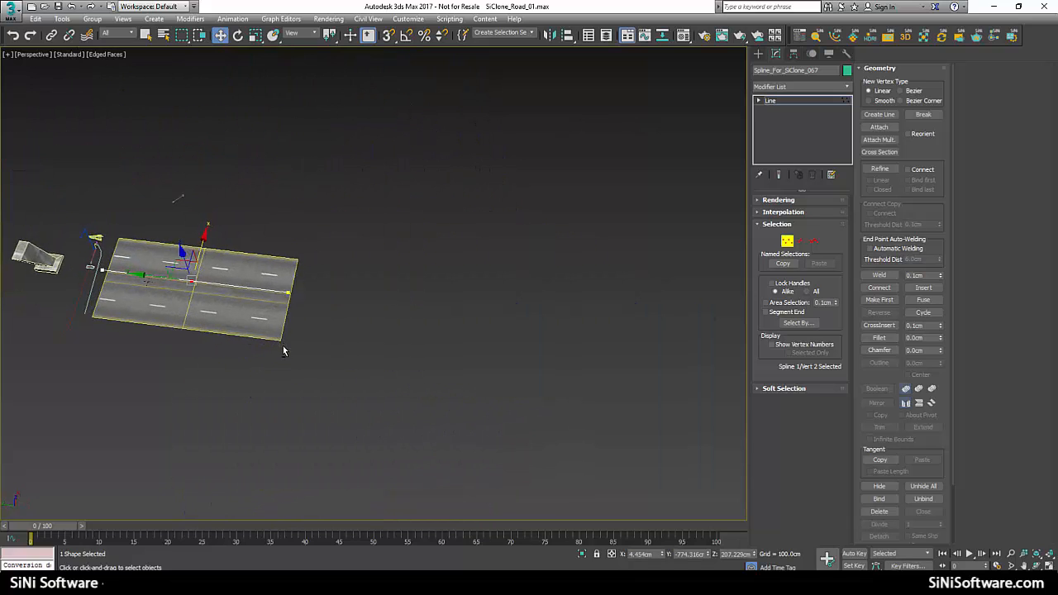
pyautogui.click(287, 290)
pyautogui.moveTo(244, 283); pyautogui.dragTo(367, 292)
pyautogui.keyDown('alt'); pyautogui.moveTo(325, 323); pyautogui.dragTo(248, 226, button='middle'); pyautogui.keyUp('alt')
pyautogui.scroll(5, 251, 225)
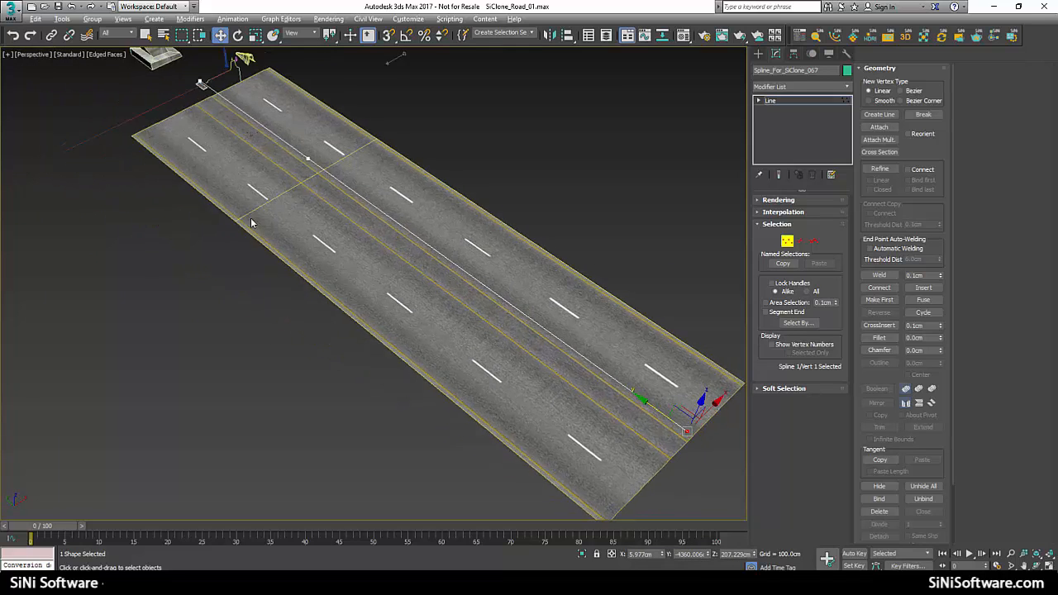
pyautogui.keyDown('alt'); pyautogui.moveTo(530, 325); pyautogui.dragTo(499, 322, button='middle'); pyautogui.keyUp('alt')
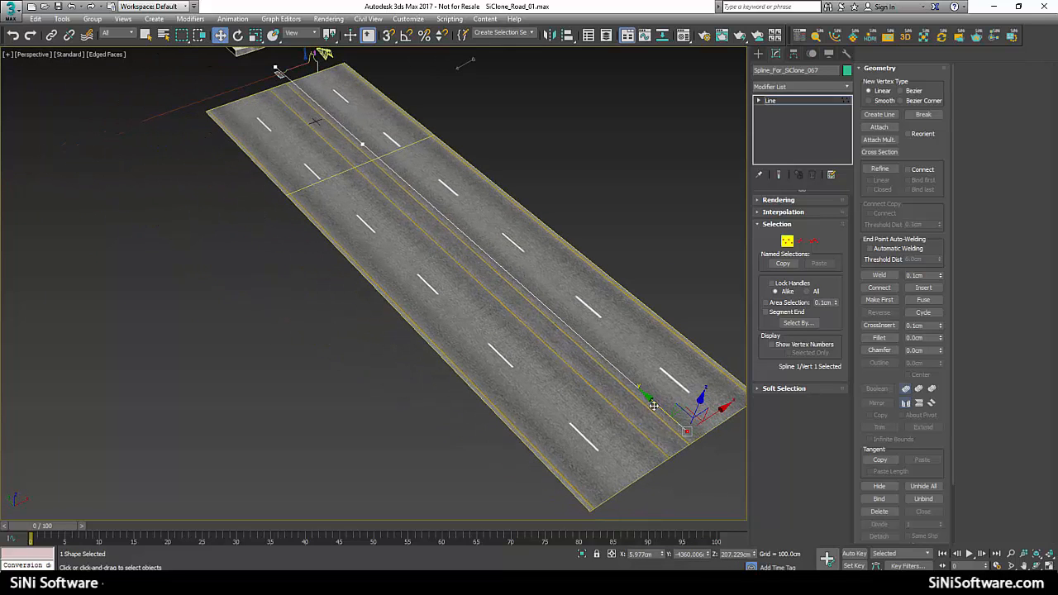
# Shorten the road again by moving the spline's end vertex back along the Y axis.
pyautogui.moveTo(654, 405); pyautogui.dragTo(451, 218)
pyautogui.keyDown('alt'); pyautogui.moveTo(437, 180); pyautogui.dragTo(406, 104, button='middle'); pyautogui.keyUp('alt')
pyautogui.scroll(3, 420, 173)
pyautogui.moveTo(406, 104); pyautogui.dragTo(479, 277, button='middle')
# Delete the spline's middle vertex and move the near end vertex to Y about -1331 cm.
pyautogui.click(439, 234)
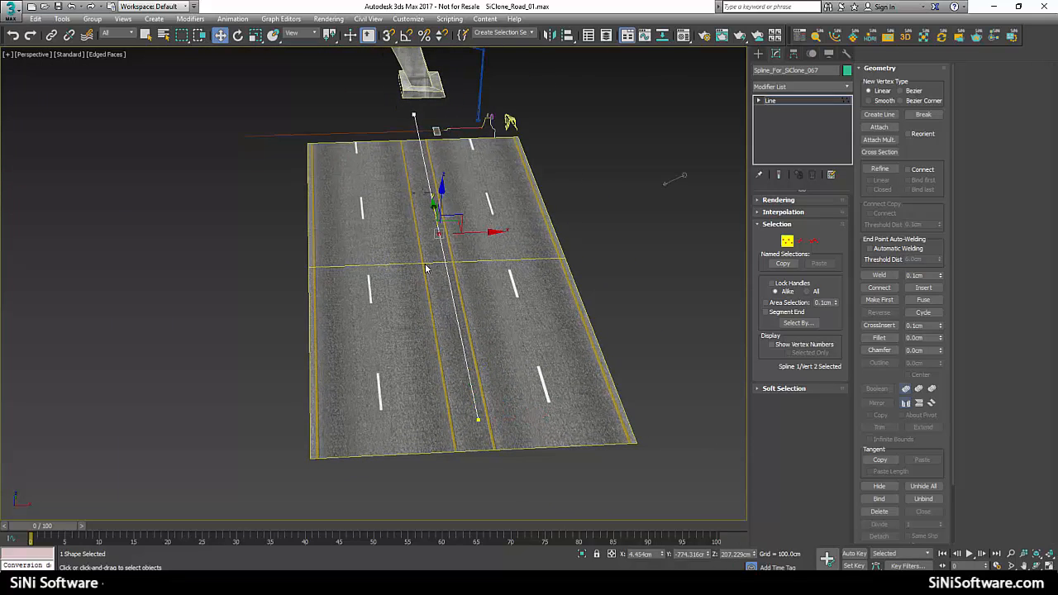
pyautogui.click(426, 269)
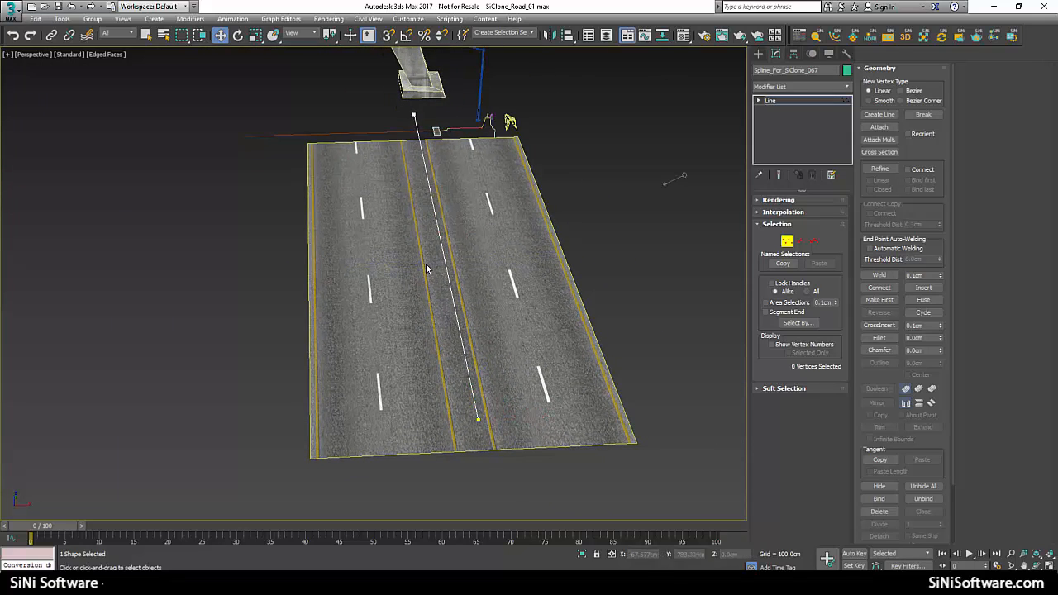
pyautogui.keyDown('alt'); pyautogui.moveTo(484, 270); pyautogui.dragTo(481, 361, button='middle'); pyautogui.keyUp('alt')
pyautogui.moveTo(391, 490); pyautogui.dragTo(440, 258)
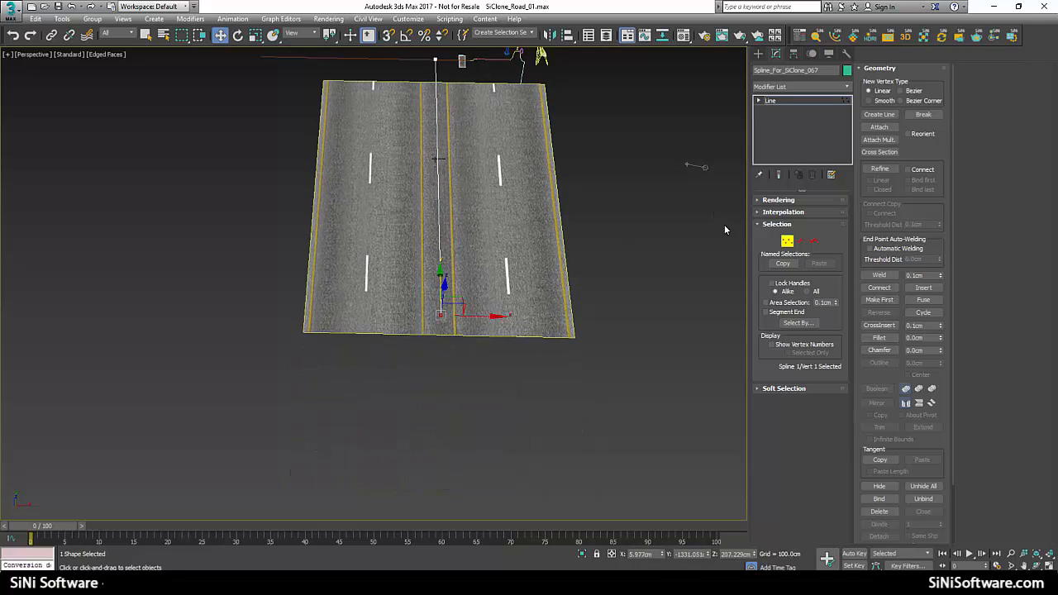
# Finish vertex editing on the path spline and select the SiClone road object.
pyautogui.click(788, 244)
pyautogui.moveTo(529, 223); pyautogui.dragTo(342, 289, button='middle')
pyautogui.scroll(5, 364, 363)
pyautogui.moveTo(363, 405); pyautogui.dragTo(484, 232, button='middle')
pyautogui.click(581, 231)
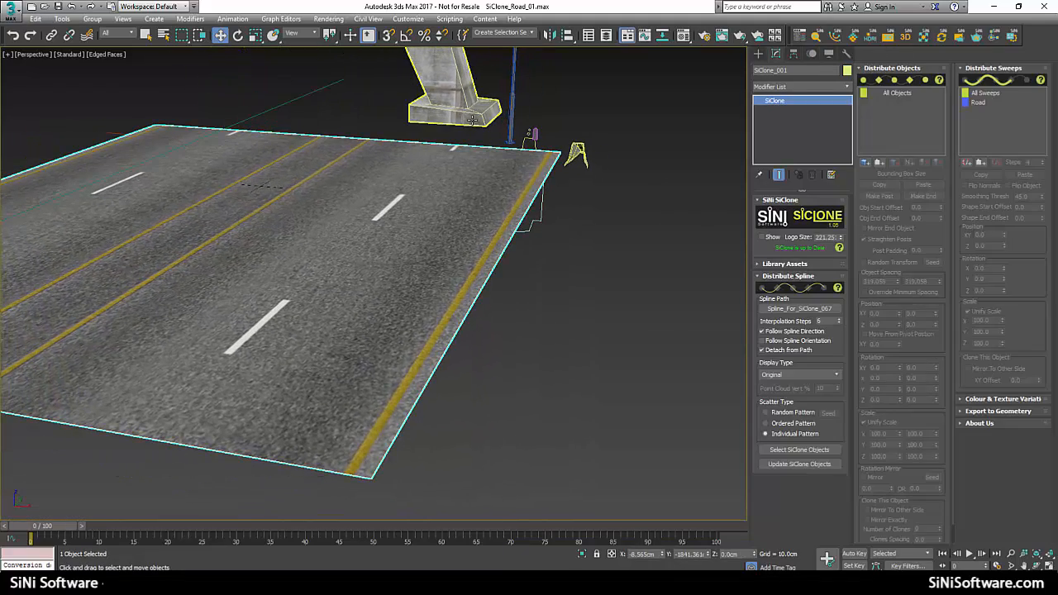
# Examine the profile shapes and source objects beyond the road's far end from several angles.
pyautogui.keyDown('alt'); pyautogui.moveTo(472, 124); pyautogui.dragTo(463, 268, button='middle'); pyautogui.keyUp('alt')
pyautogui.scroll(5, 484, 219)
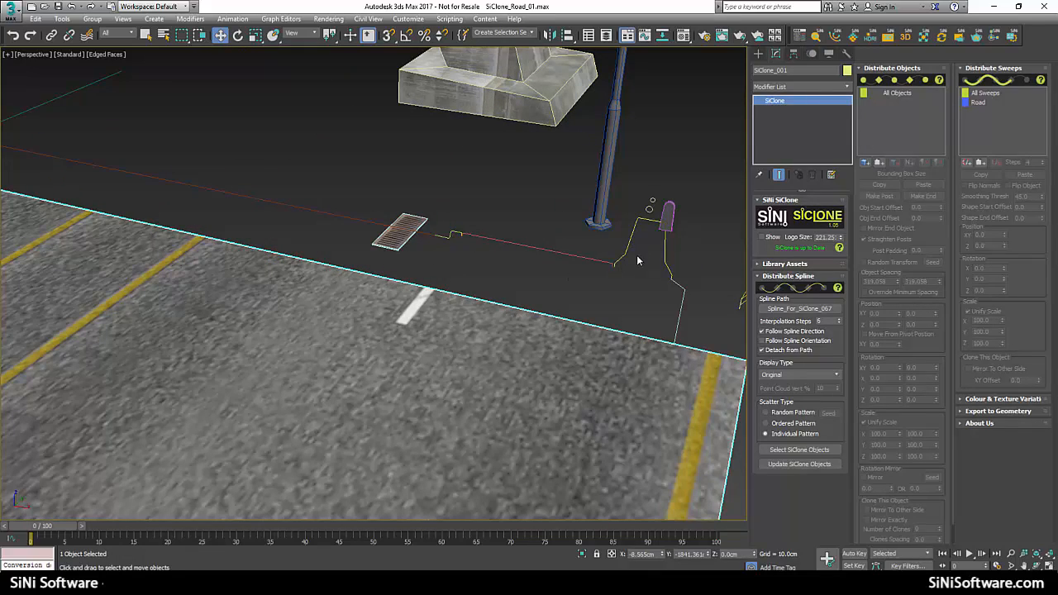
pyautogui.scroll(-3, 611, 230)
pyautogui.keyDown('alt'); pyautogui.moveTo(718, 212); pyautogui.dragTo(627, 142, button='middle'); pyautogui.keyUp('alt')
pyautogui.scroll(-5, 595, 178)
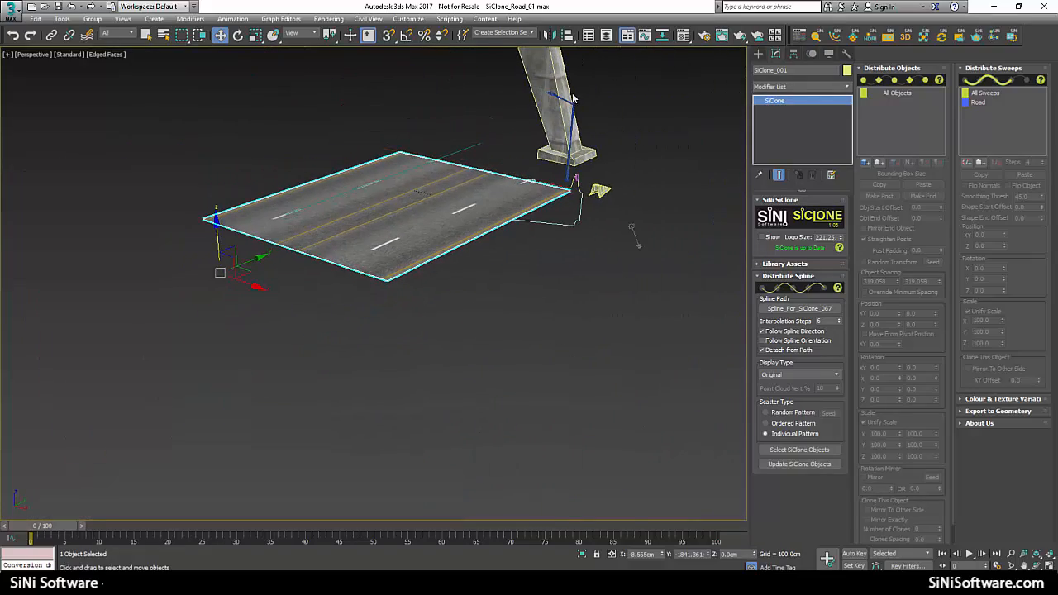
pyautogui.moveTo(550, 177); pyautogui.dragTo(587, 208, button='middle')
pyautogui.scroll(4, 524, 216)
pyautogui.keyDown('alt'); pyautogui.moveTo(488, 136); pyautogui.dragTo(505, 210, button='middle'); pyautogui.keyUp('alt')
pyautogui.moveTo(608, 199); pyautogui.dragTo(591, 242, button='middle')
pyautogui.scroll(3, 590, 243)
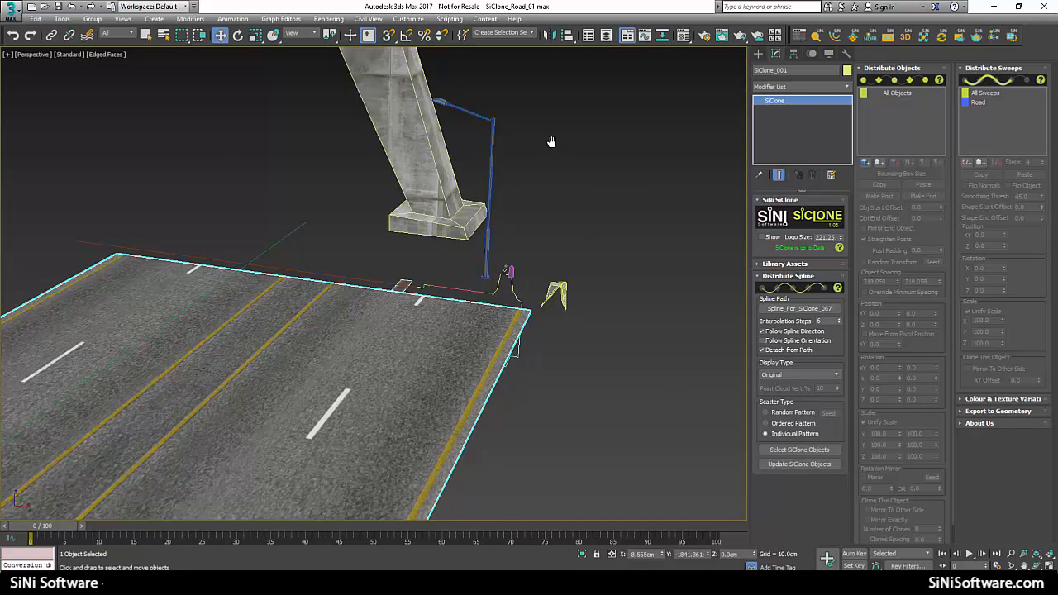
pyautogui.moveTo(551, 142); pyautogui.dragTo(551, 124, button='middle')
pyautogui.keyDown('alt'); pyautogui.moveTo(488, 125); pyautogui.dragTo(620, 135, button='middle'); pyautogui.keyUp('alt')
pyautogui.scroll(-4, 622, 135)
pyautogui.moveTo(645, 171); pyautogui.dragTo(553, 263, button='middle')
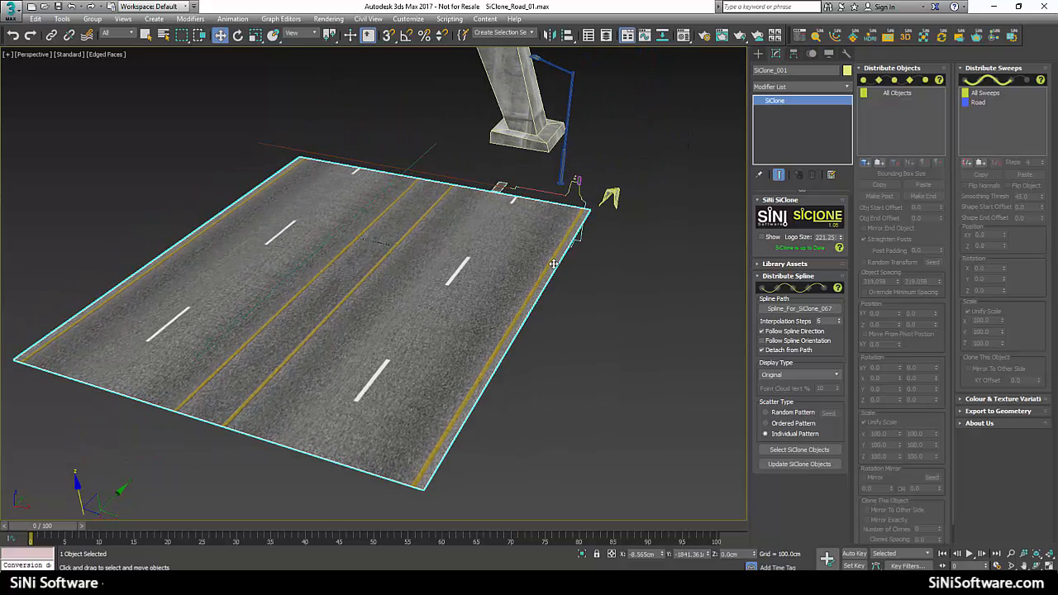
# Add the S_Curb_R profile shape to the SiClone road as a new sweep.
pyautogui.click(965, 163)
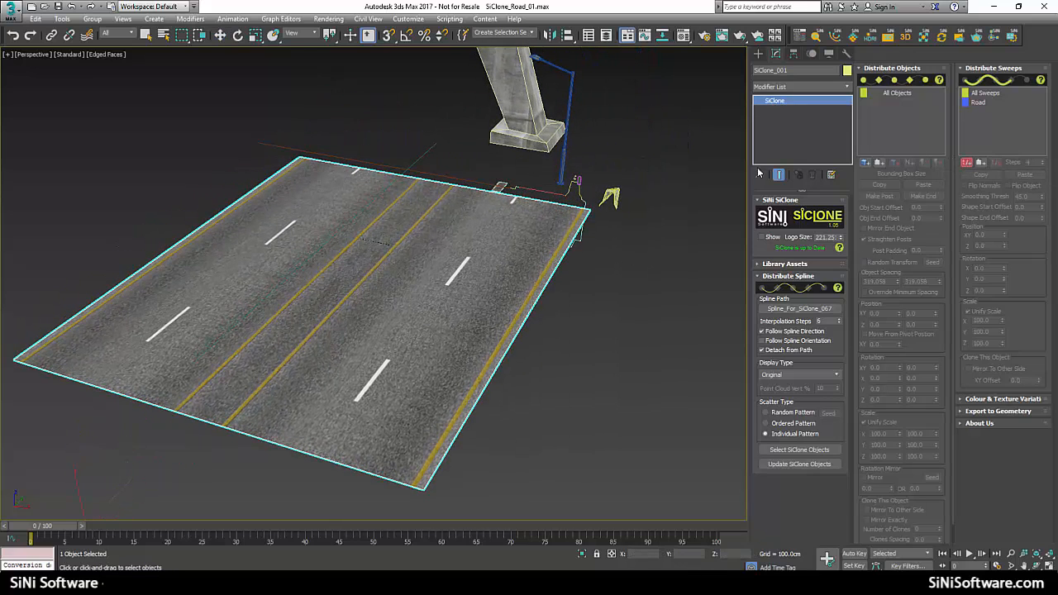
pyautogui.click(517, 192)
pyautogui.keyDown('alt'); pyautogui.moveTo(565, 306); pyautogui.dragTo(571, 285, button='middle'); pyautogui.keyUp('alt')
pyautogui.keyDown('alt'); pyautogui.moveTo(281, 376); pyautogui.dragTo(482, 374, button='middle'); pyautogui.keyUp('alt')
pyautogui.rightClick(481, 374)
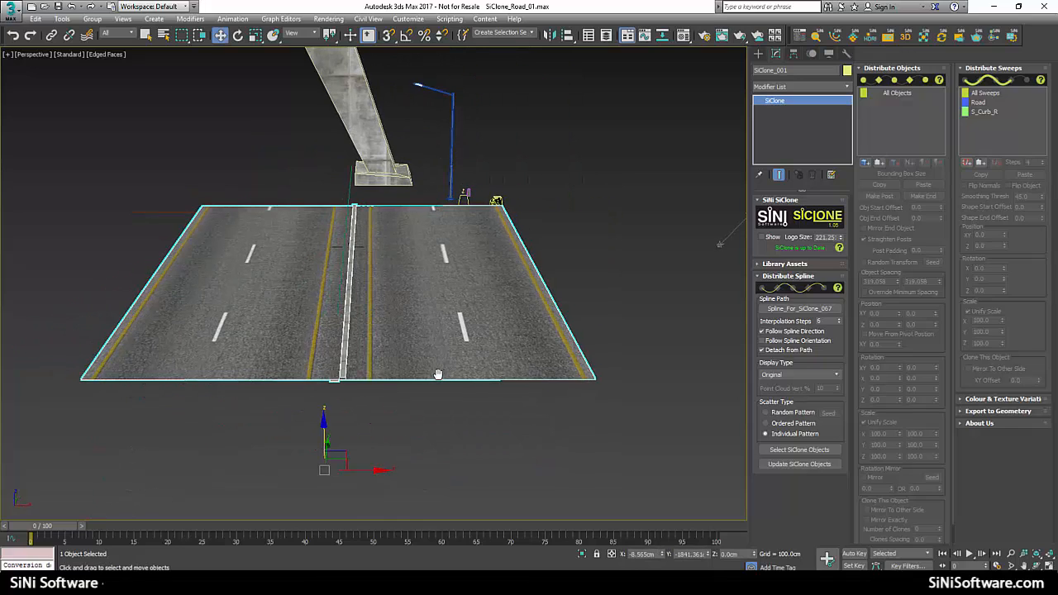
pyautogui.scroll(3, 343, 377)
pyautogui.keyDown('alt'); pyautogui.moveTo(344, 376); pyautogui.dragTo(421, 380, button='middle'); pyautogui.keyUp('alt')
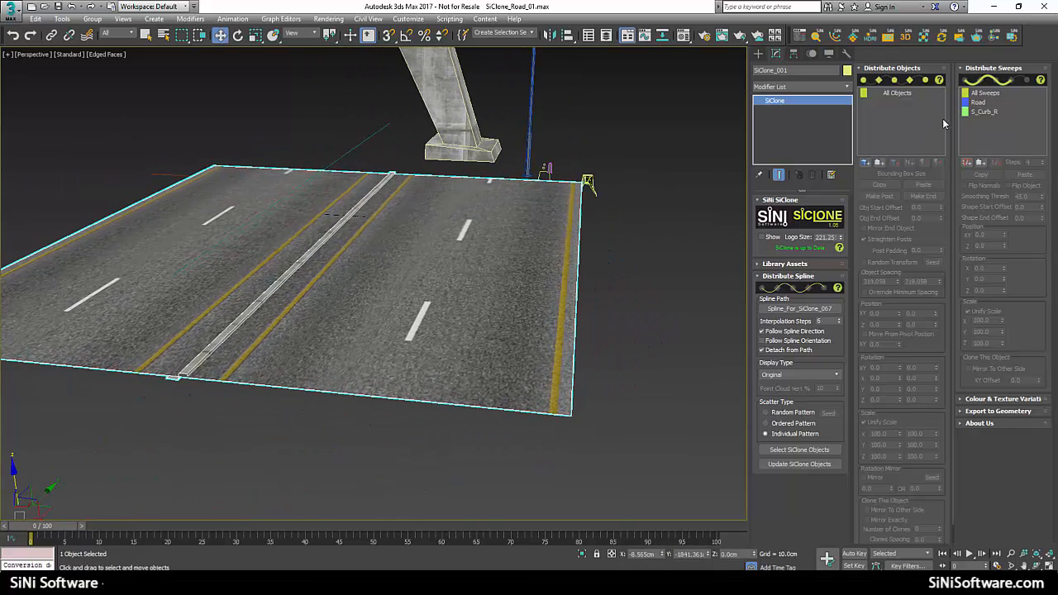
# Shift the S_Curb_R sweep to the road's outer edge with position XY -791 and Z 11.
pyautogui.click(992, 112)
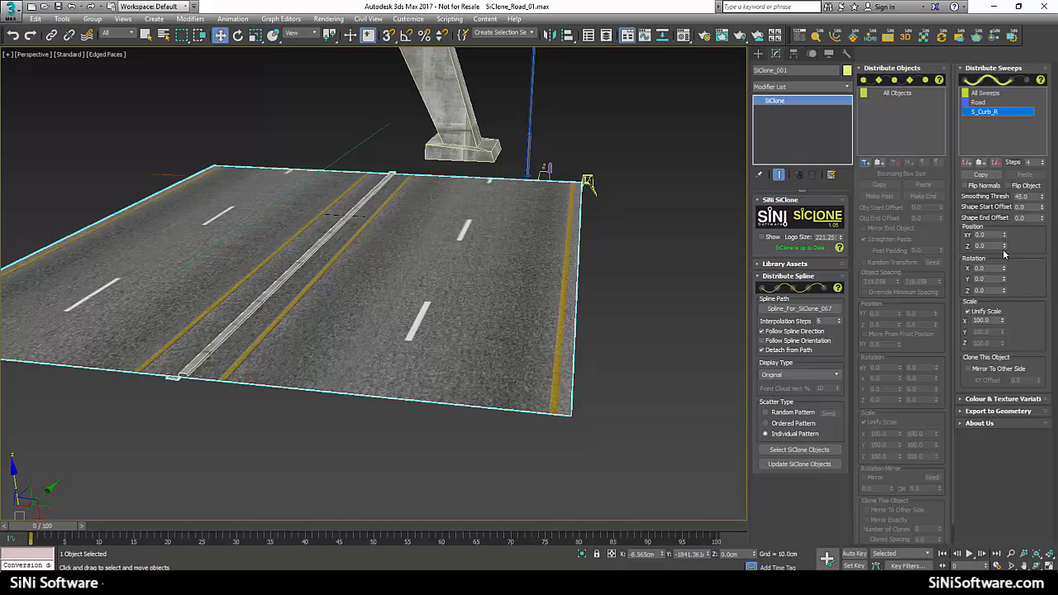
pyautogui.moveTo(1005, 236); pyautogui.dragTo(1034, 104)
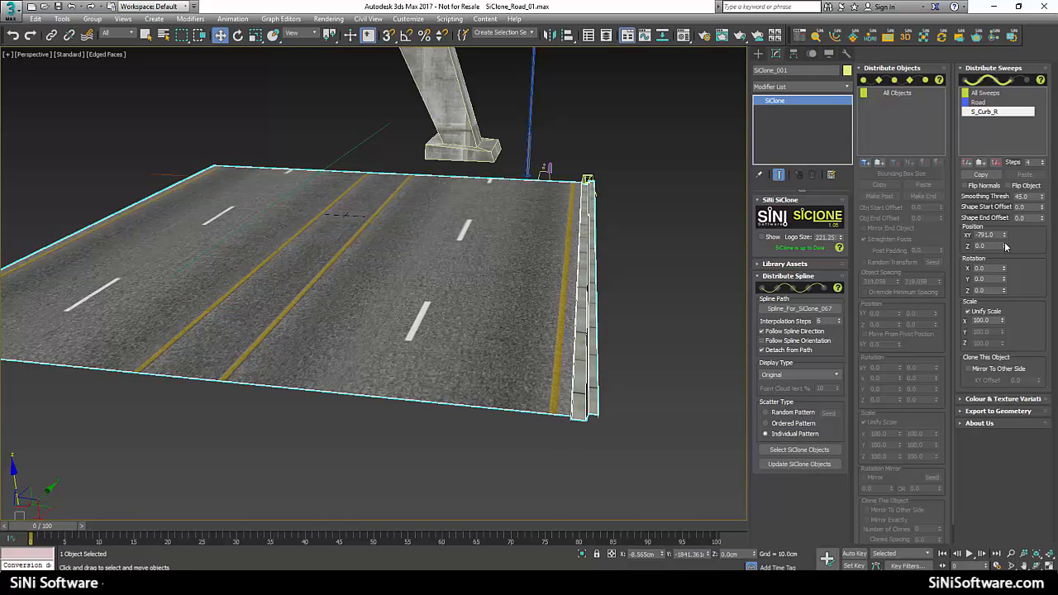
pyautogui.moveTo(1004, 246); pyautogui.dragTo(1003, 242)
pyautogui.scroll(10, 564, 316)
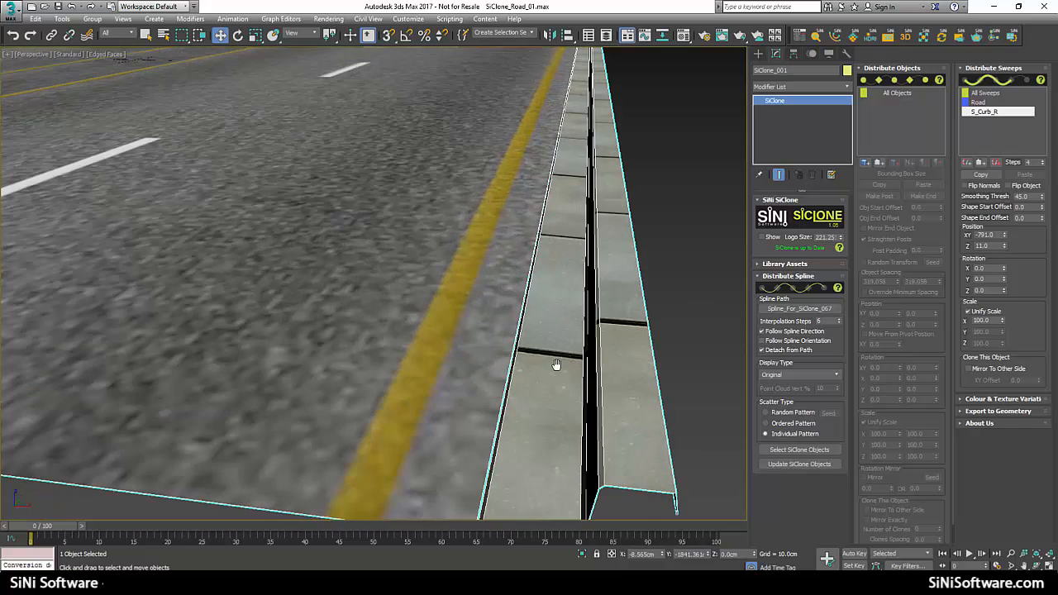
pyautogui.moveTo(556, 364); pyautogui.dragTo(574, 143, button='middle')
# Fine-tune the S_Curb_R sweep against the asphalt edge with position XY -790 and Z 7.
pyautogui.click(1004, 247)
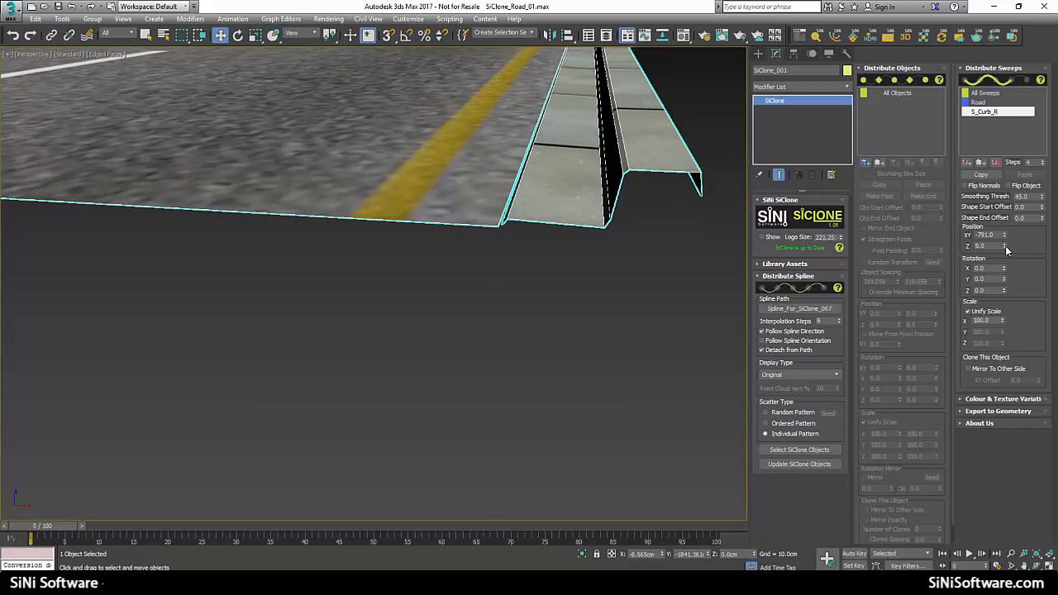
pyautogui.click(1004, 237)
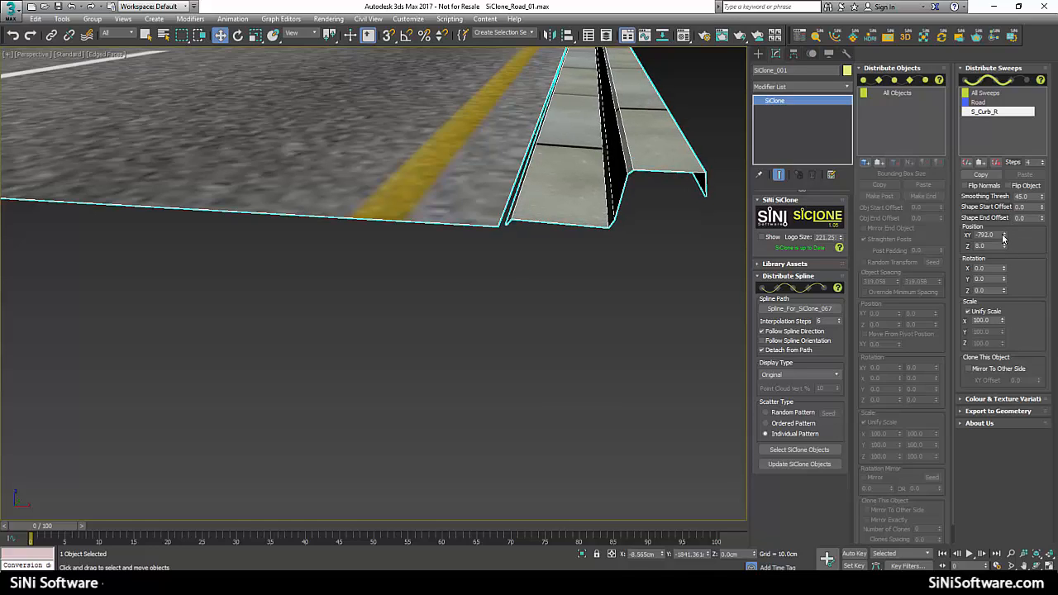
pyautogui.click(1004, 236)
pyautogui.click(1005, 244)
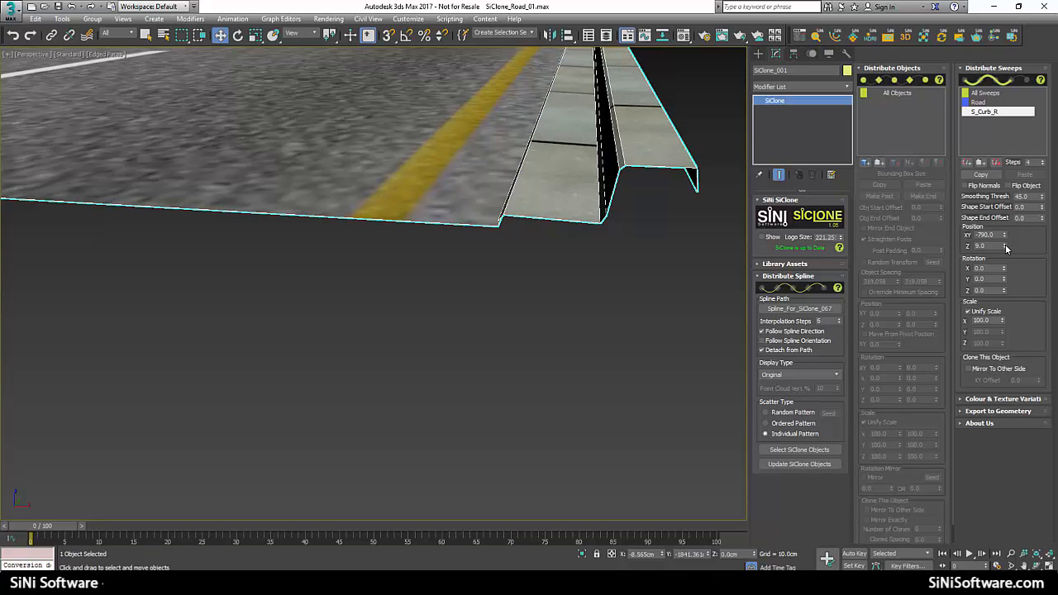
pyautogui.click(1004, 249)
pyautogui.click(1005, 248)
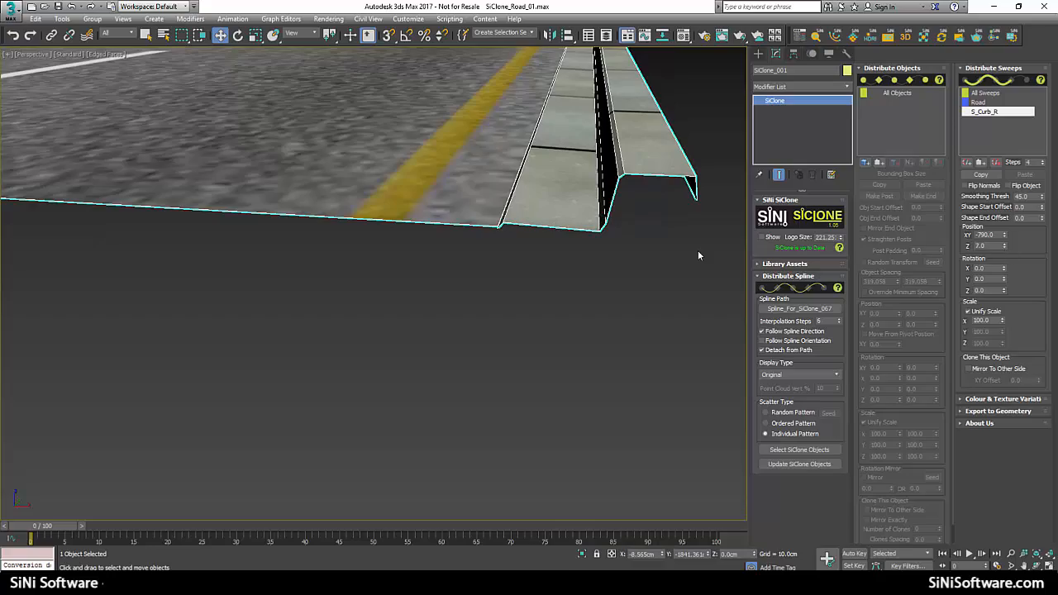
# Mirror the S_Curb_R sweep to the opposite side of the road.
pyautogui.keyDown('alt'); pyautogui.moveTo(595, 250); pyautogui.dragTo(288, 174, button='middle'); pyautogui.keyUp('alt')
pyautogui.scroll(-2, 512, 276)
pyautogui.scroll(-5, 481, 289)
pyautogui.scroll(1, 483, 290)
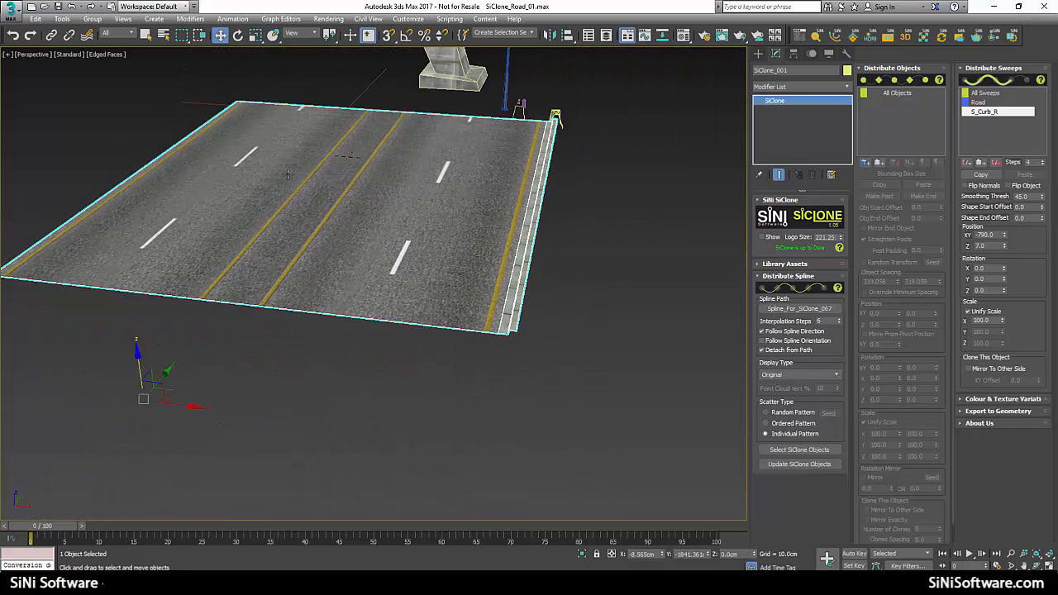
pyautogui.keyDown('alt'); pyautogui.moveTo(602, 261); pyautogui.dragTo(572, 257, button='middle'); pyautogui.keyUp('alt')
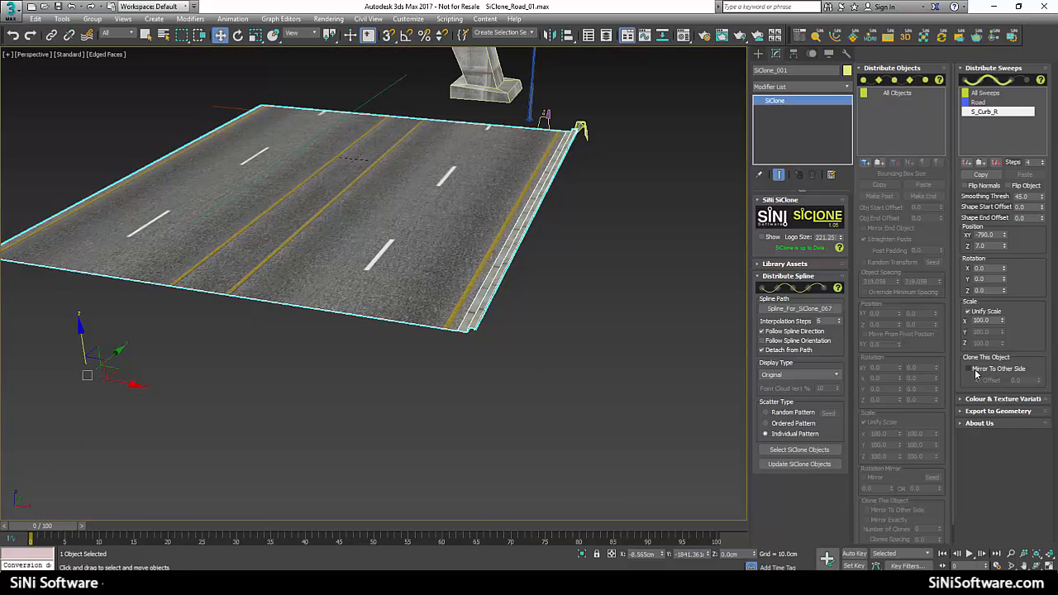
pyautogui.click(966, 368)
pyautogui.keyDown('alt'); pyautogui.moveTo(455, 369); pyautogui.dragTo(323, 352, button='middle'); pyautogui.keyUp('alt')
pyautogui.scroll(5, 371, 338)
pyautogui.scroll(-5, 344, 364)
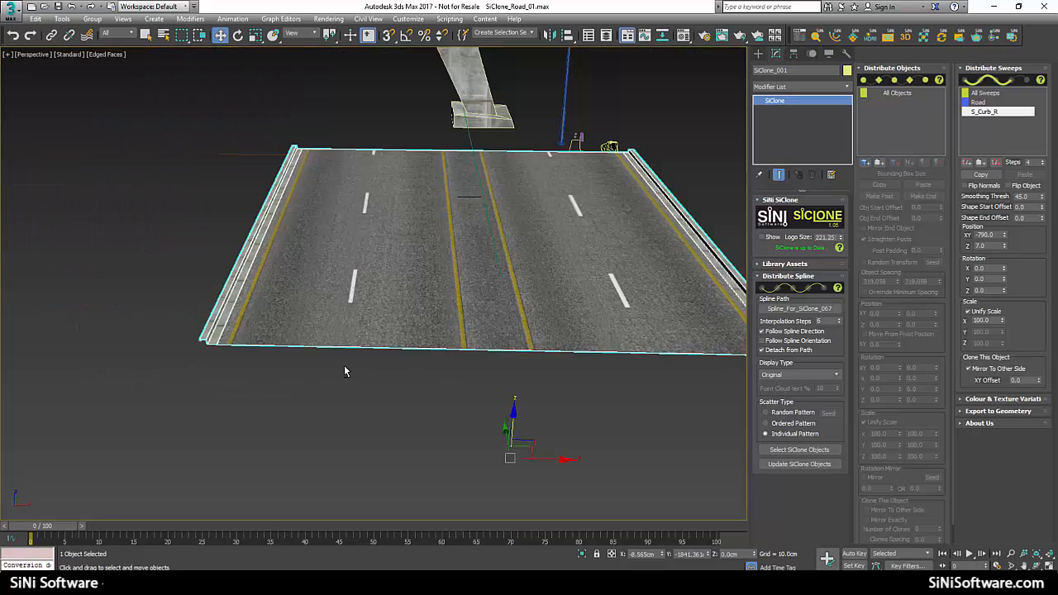
# Try an XY Offset of -11 on the mirrored curb and reset it to 0.
pyautogui.scroll(-1, 343, 364)
pyautogui.scroll(5, 236, 332)
pyautogui.keyDown('alt'); pyautogui.moveTo(236, 332); pyautogui.dragTo(266, 321, button='middle'); pyautogui.keyUp('alt')
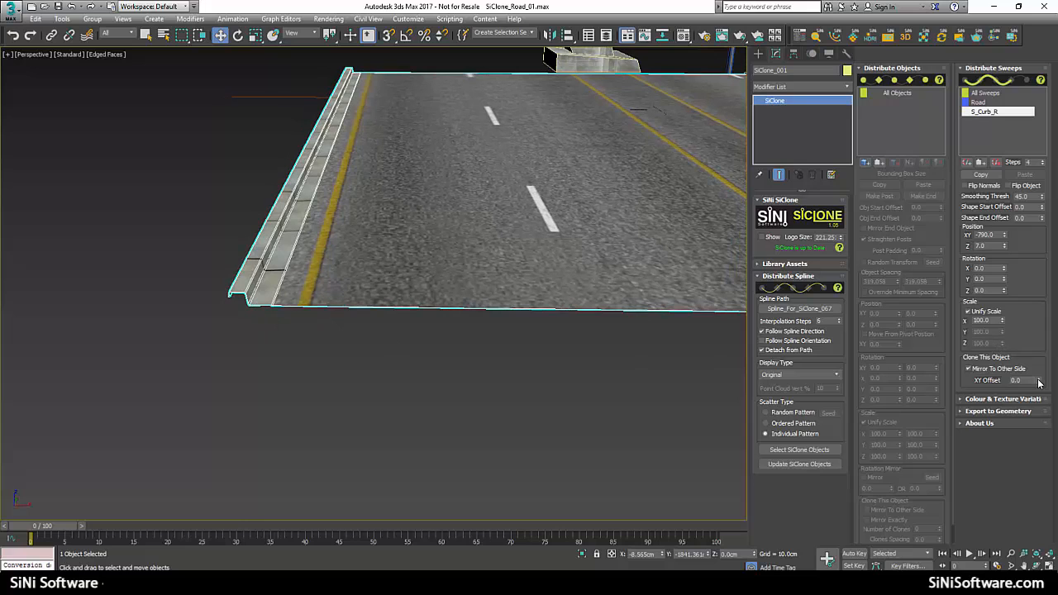
pyautogui.moveTo(1039, 382); pyautogui.dragTo(1038, 401)
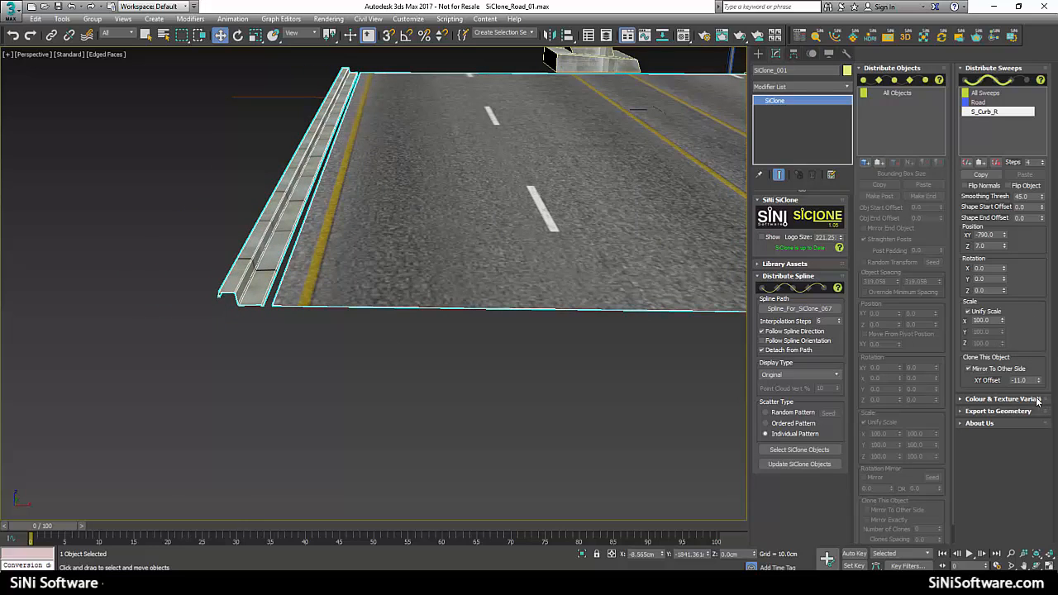
pyautogui.rightClick(1039, 385)
# Add the S_Walk_Way_R profile shape to the SiClone road as a new sweep.
pyautogui.keyDown('alt'); pyautogui.moveTo(503, 345); pyautogui.dragTo(308, 354, button='middle'); pyautogui.keyUp('alt')
pyautogui.scroll(3, 462, 272)
pyautogui.keyDown('alt'); pyautogui.moveTo(463, 272); pyautogui.dragTo(465, 289, button='middle'); pyautogui.keyUp('alt')
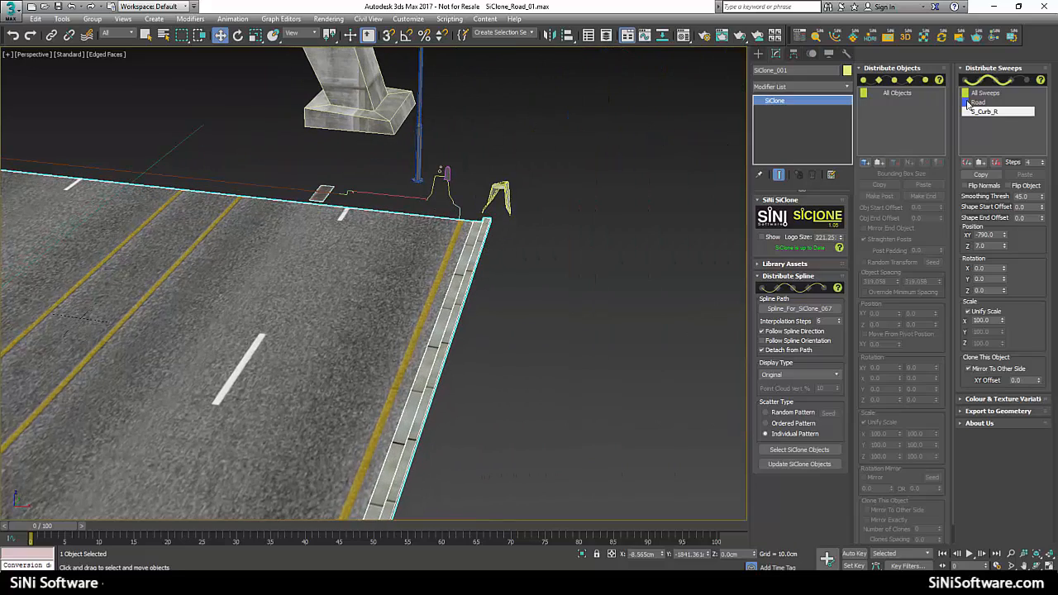
pyautogui.click(968, 164)
pyautogui.scroll(-5, 375, 285)
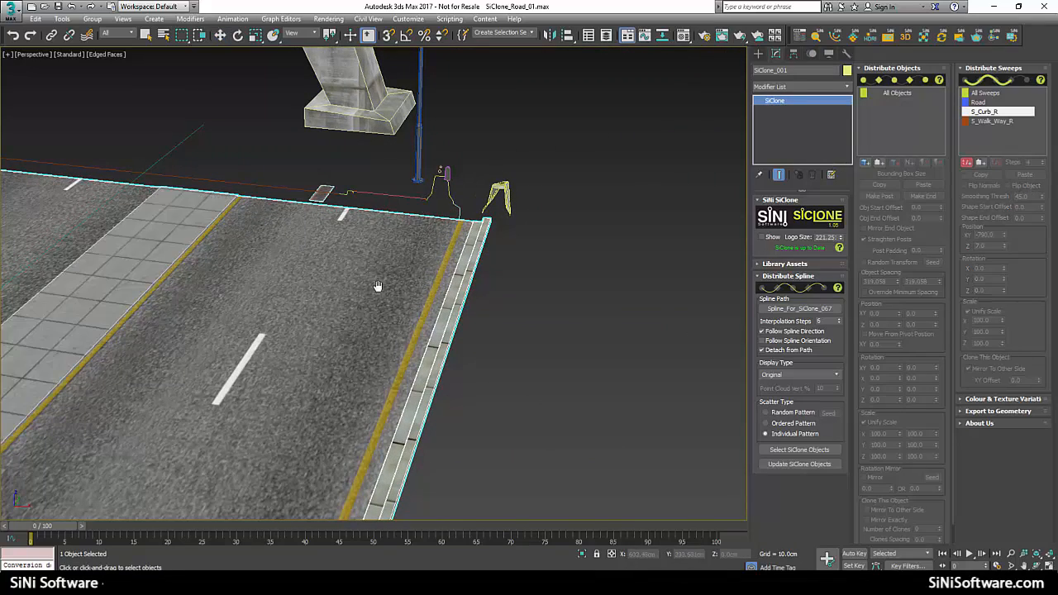
pyautogui.scroll(6, 421, 198)
pyautogui.moveTo(423, 197); pyautogui.dragTo(494, 97, button='middle')
pyautogui.scroll(3, 391, 175)
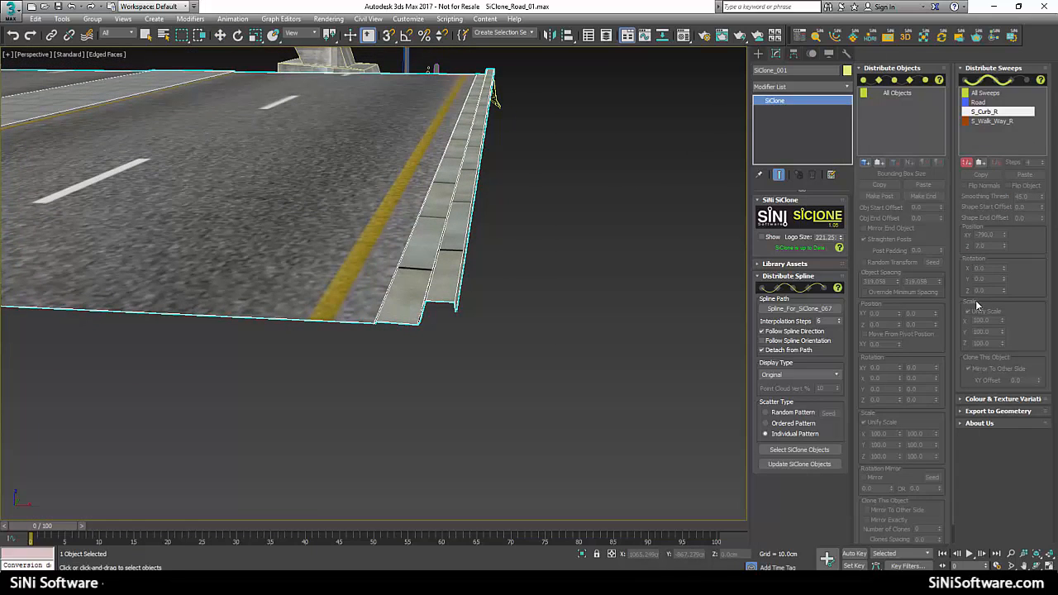
# Position the S_Walk_Way_R sweep beside the curb at XY -967 and Z 12, and mirror it to the other side.
pyautogui.click(991, 122)
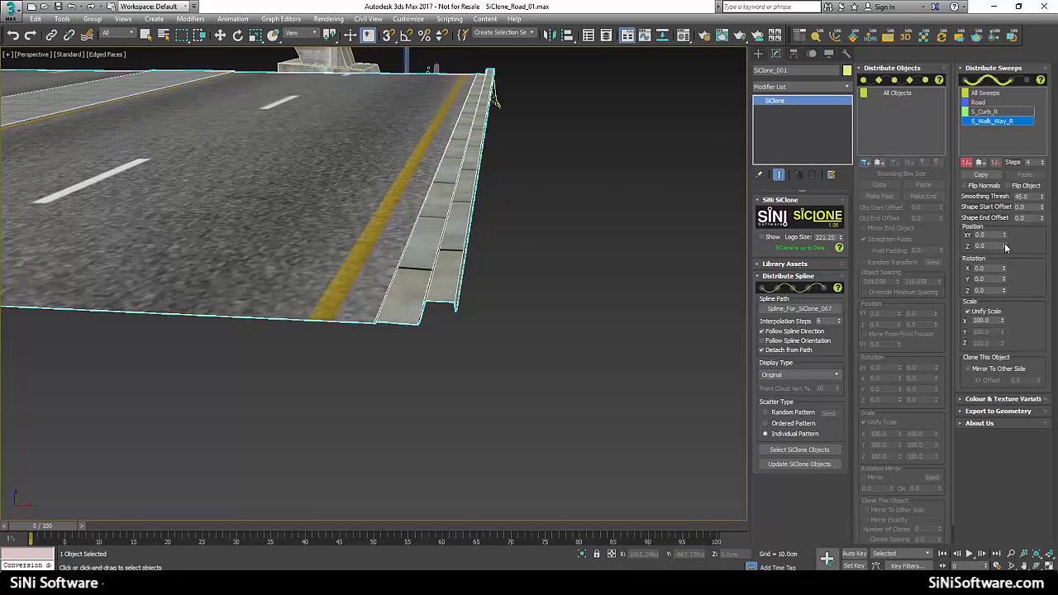
pyautogui.moveTo(1004, 238); pyautogui.dragTo(999, 194)
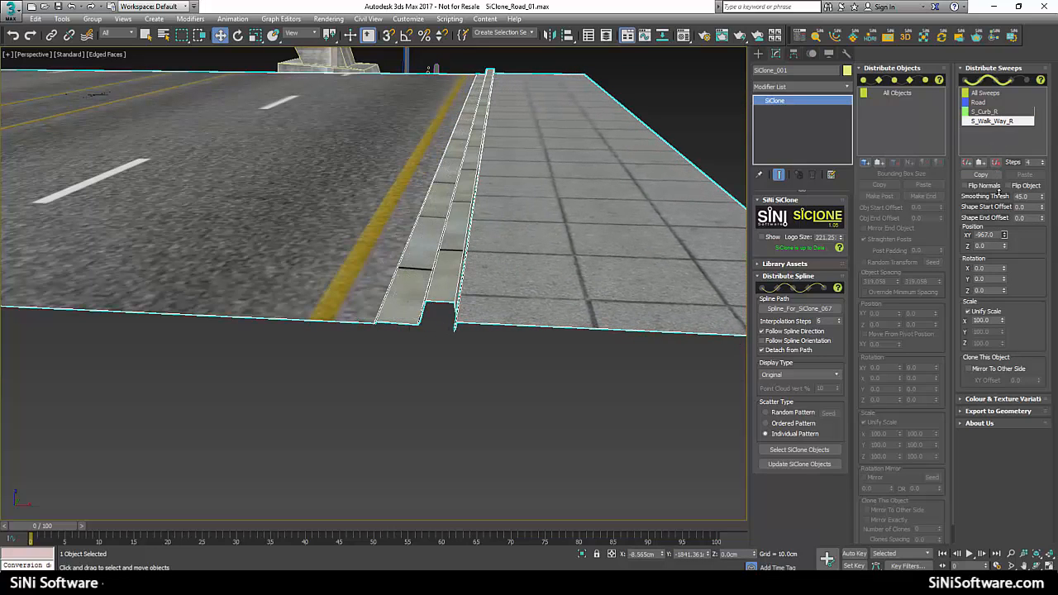
pyautogui.moveTo(1004, 246); pyautogui.dragTo(1004, 239)
pyautogui.keyDown('alt'); pyautogui.moveTo(516, 273); pyautogui.dragTo(661, 302, button='middle'); pyautogui.keyUp('alt')
pyautogui.click(985, 371)
# Add the S_Edge_Divider_R profile shape to the SiClone road as a new sweep.
pyautogui.keyDown('alt'); pyautogui.moveTo(463, 306); pyautogui.dragTo(499, 273, button='middle'); pyautogui.keyUp('alt')
pyautogui.scroll(3, 570, 246)
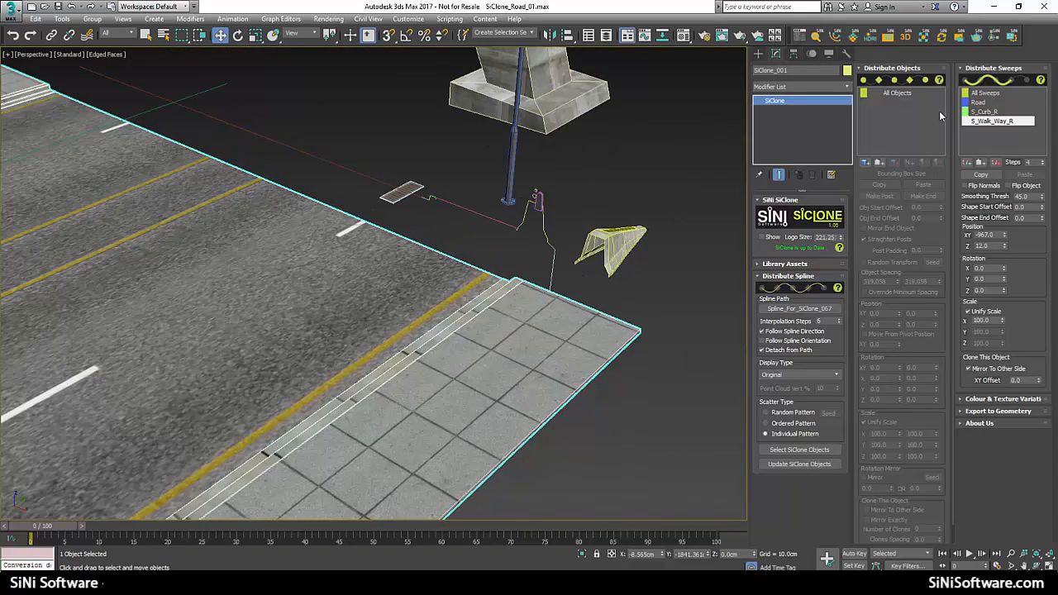
pyautogui.click(966, 163)
pyautogui.click(537, 206)
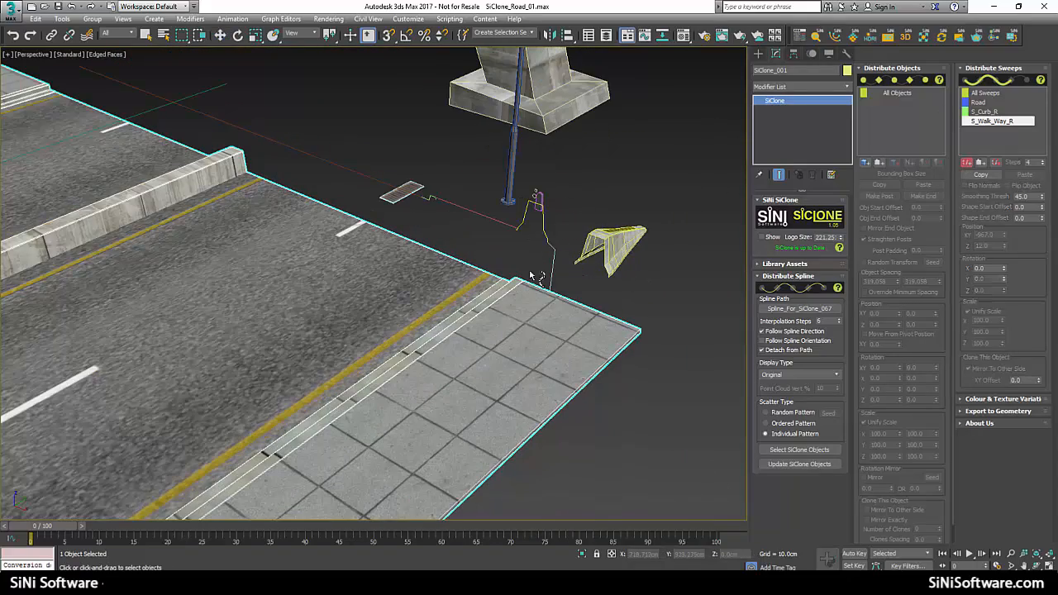
pyautogui.scroll(-5, 491, 244)
pyautogui.scroll(4, 507, 266)
pyautogui.keyDown('alt'); pyautogui.moveTo(449, 288); pyautogui.dragTo(463, 273, button='middle'); pyautogui.keyUp('alt')
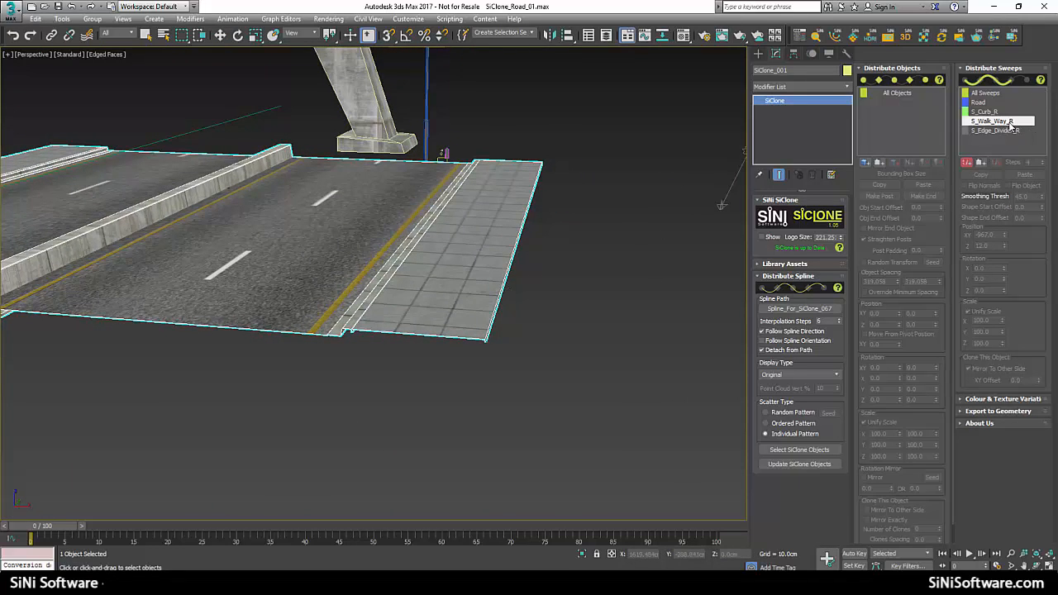
# Rename the S_Edge_Divider_R sweep to S_Edge_Divider_Side.
pyautogui.click(1000, 121)
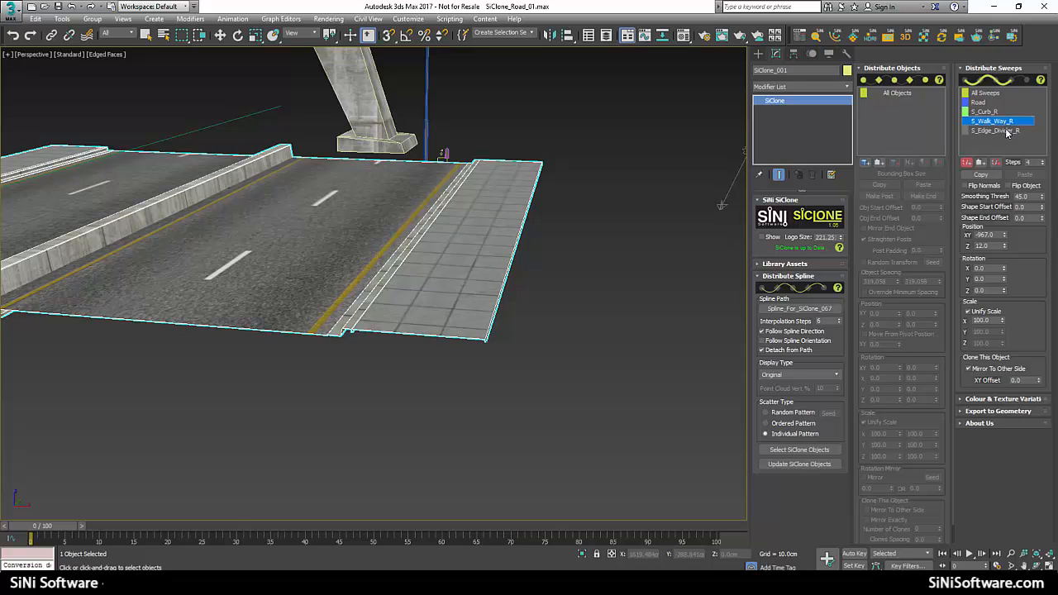
pyautogui.doubleClick(1000, 131)
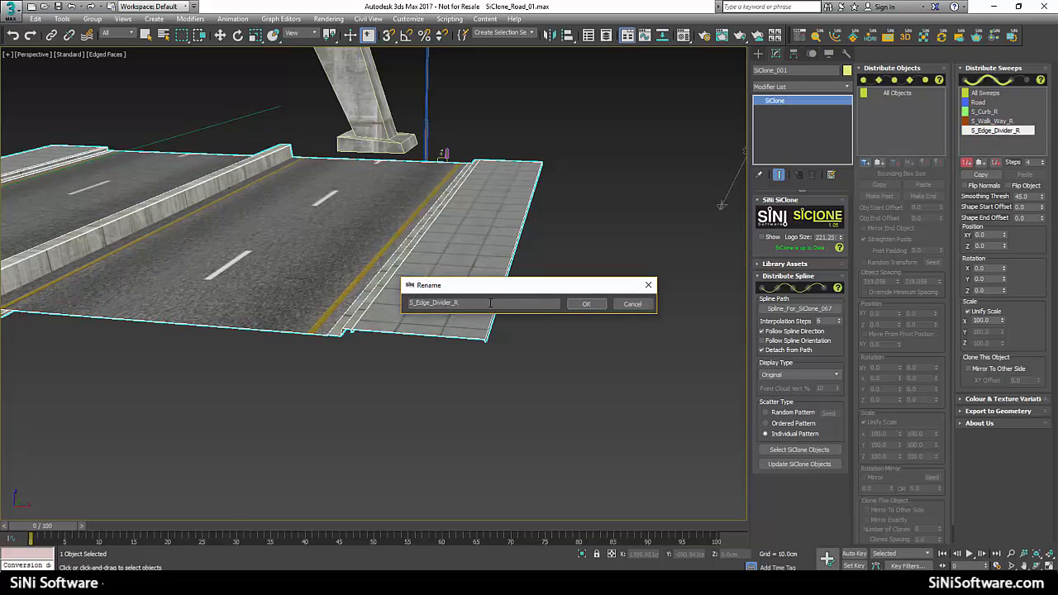
pyautogui.click(490, 302)
pyautogui.click(588, 304)
pyautogui.scroll(2, 579, 265)
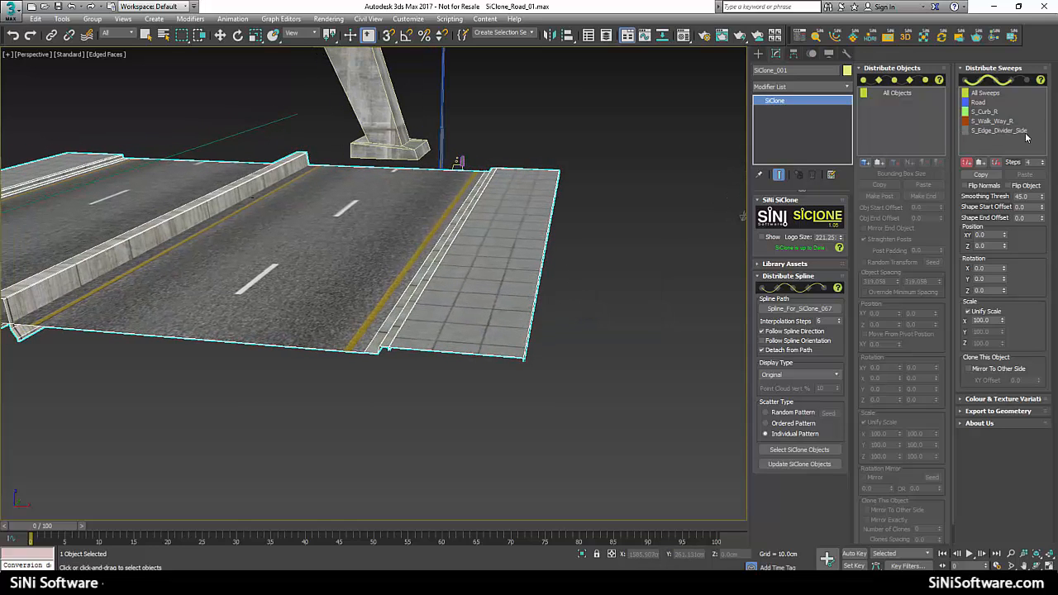
# Position the S_Edge_Divider_Side sweep along the walkway's outer edge at XY -1080 and Z 45.
pyautogui.click(1000, 131)
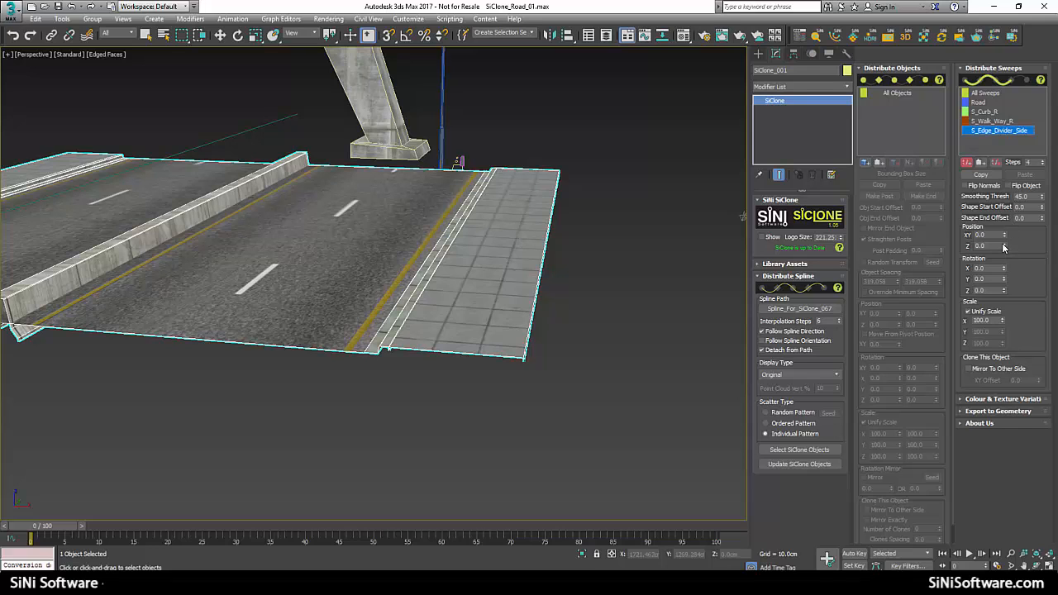
pyautogui.moveTo(1005, 247); pyautogui.dragTo(1045, 251)
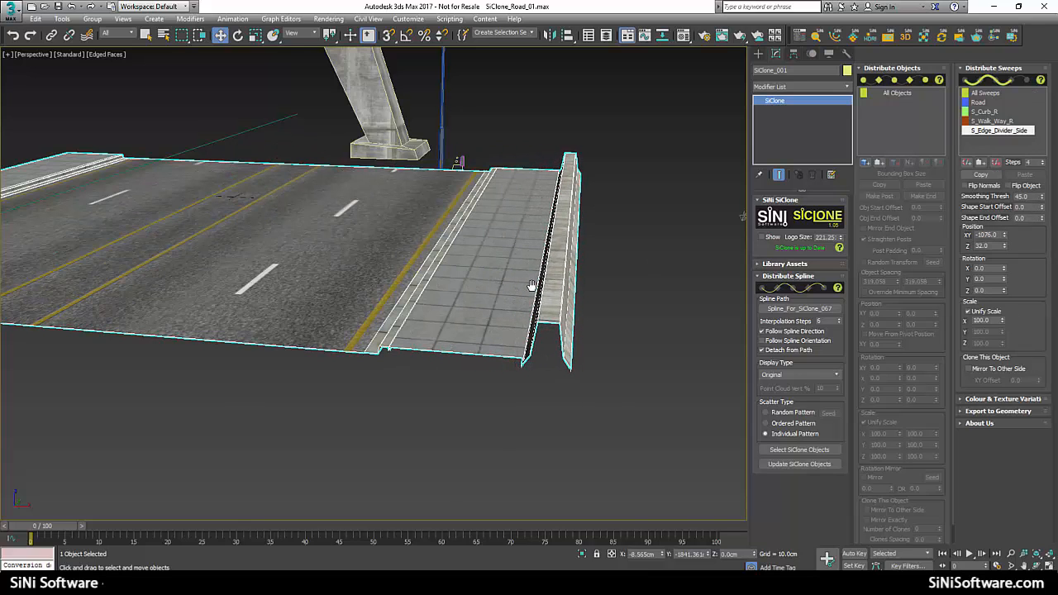
pyautogui.keyDown('alt'); pyautogui.moveTo(529, 288); pyautogui.dragTo(710, 280, button='middle'); pyautogui.keyUp('alt')
pyautogui.scroll(5, 604, 307)
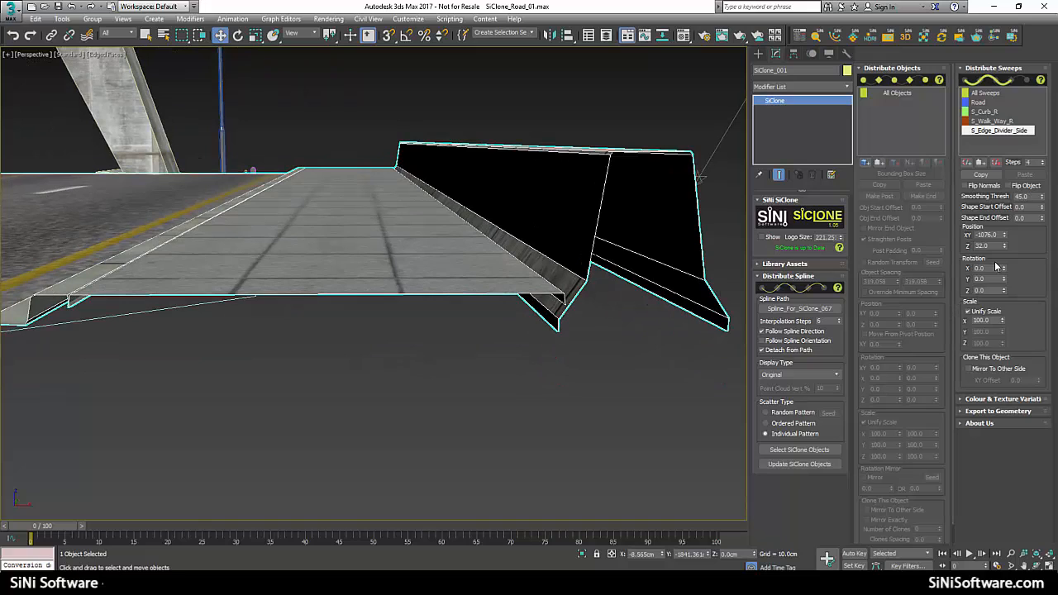
pyautogui.moveTo(1003, 247); pyautogui.dragTo(1007, 238)
pyautogui.scroll(-3, 466, 279)
pyautogui.keyDown('alt'); pyautogui.moveTo(466, 279); pyautogui.dragTo(756, 198, button='middle'); pyautogui.keyUp('alt')
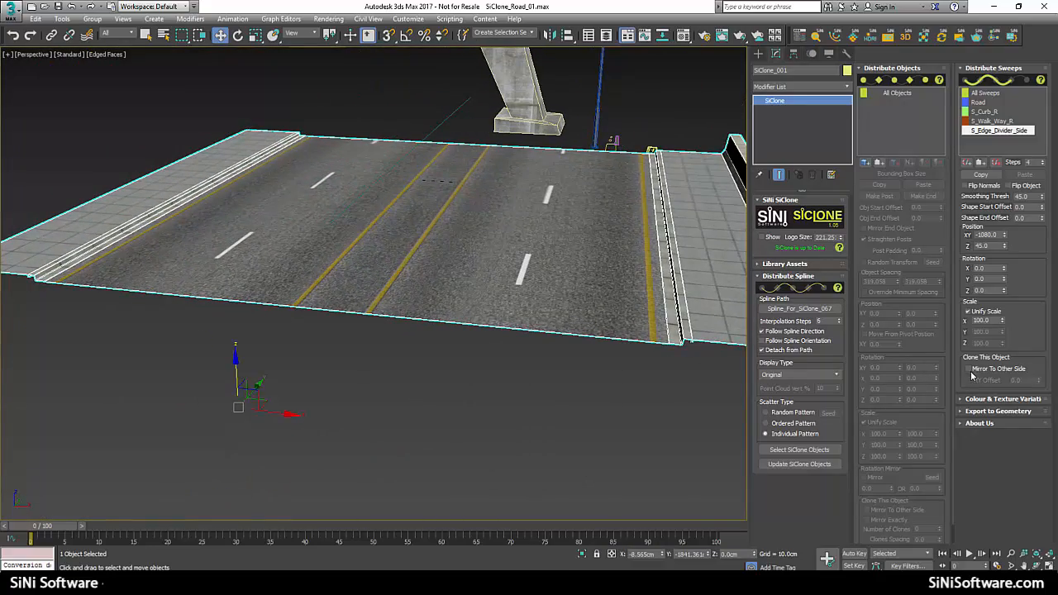
# Mirror the S_Edge_Divider_Side sweep to the other side of the road.
pyautogui.click(969, 369)
pyautogui.keyDown('alt'); pyautogui.moveTo(567, 331); pyautogui.dragTo(453, 294, button='middle'); pyautogui.keyUp('alt')
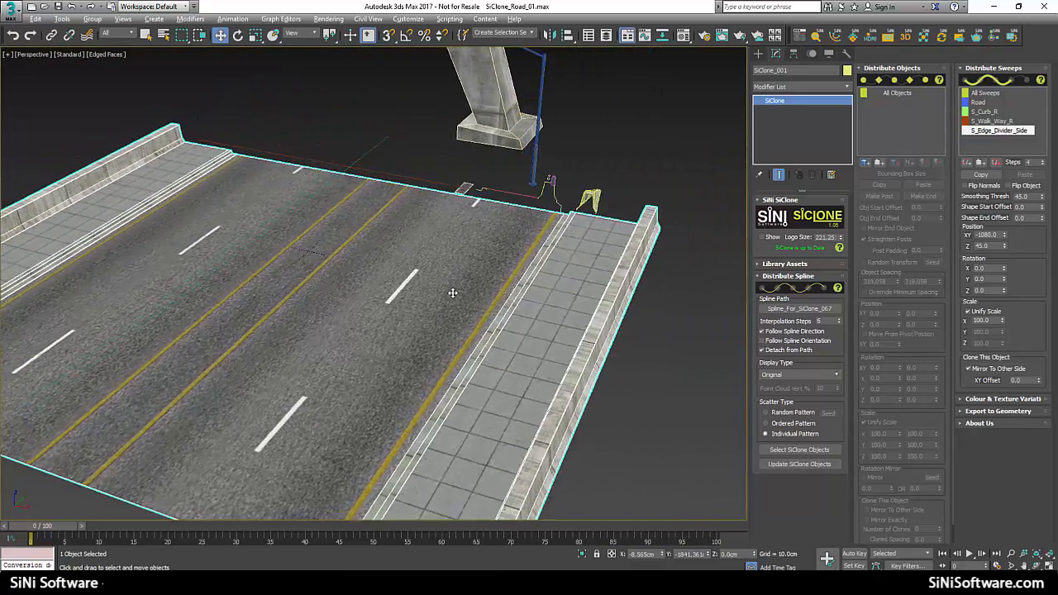
pyautogui.moveTo(646, 191); pyautogui.dragTo(576, 247, button='middle')
# Add the S_Bridge_Structure_R profile shape to the SiClone road as a new sweep.
pyautogui.scroll(3, 576, 247)
pyautogui.click(965, 164)
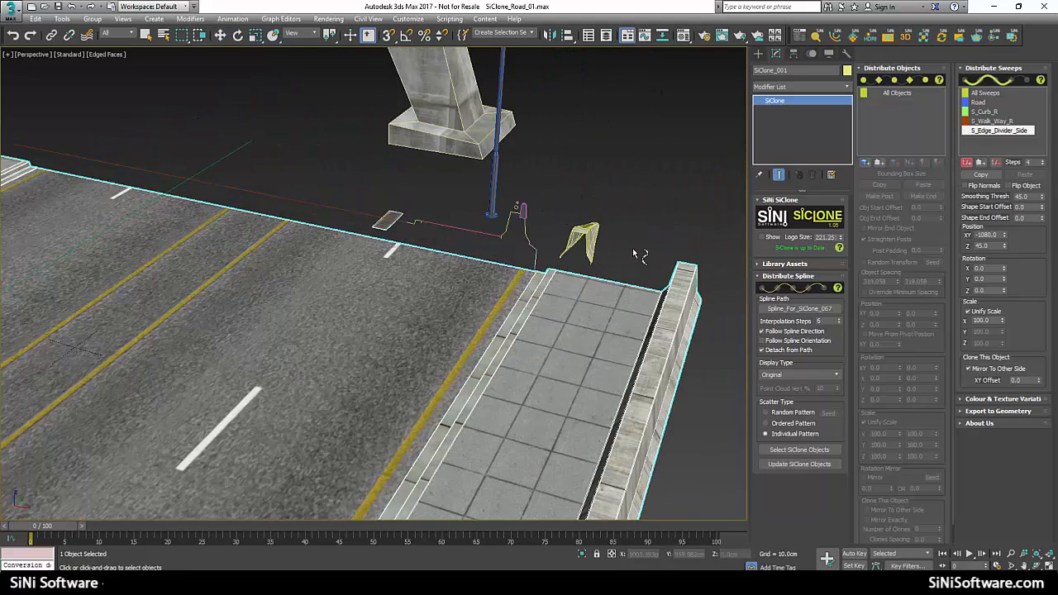
pyautogui.click(541, 258)
pyautogui.scroll(-5, 521, 235)
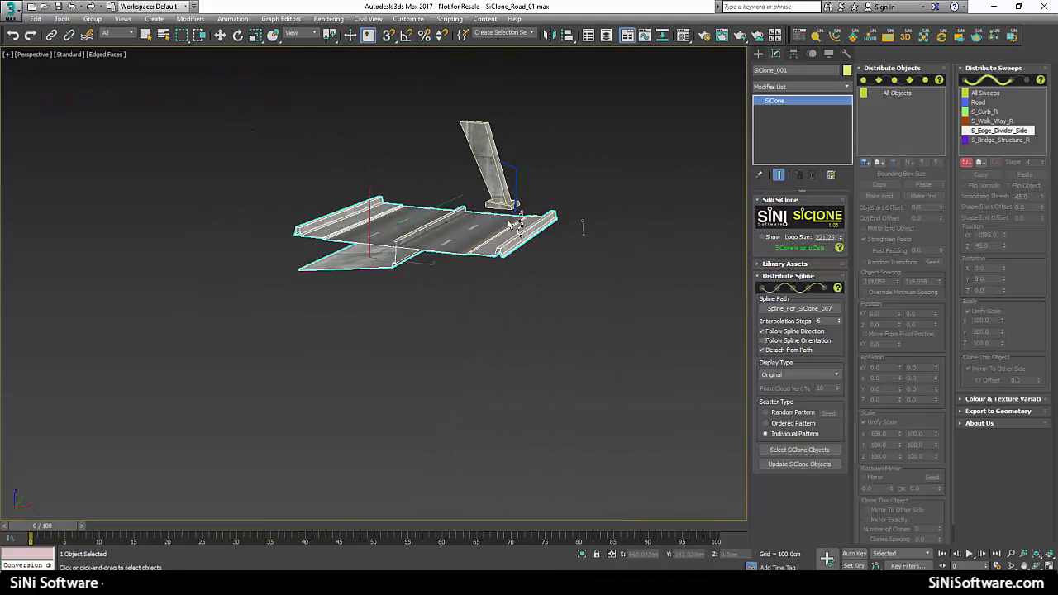
pyautogui.scroll(5, 427, 267)
pyautogui.keyDown('alt'); pyautogui.moveTo(427, 267); pyautogui.dragTo(326, 272, button='middle'); pyautogui.keyUp('alt')
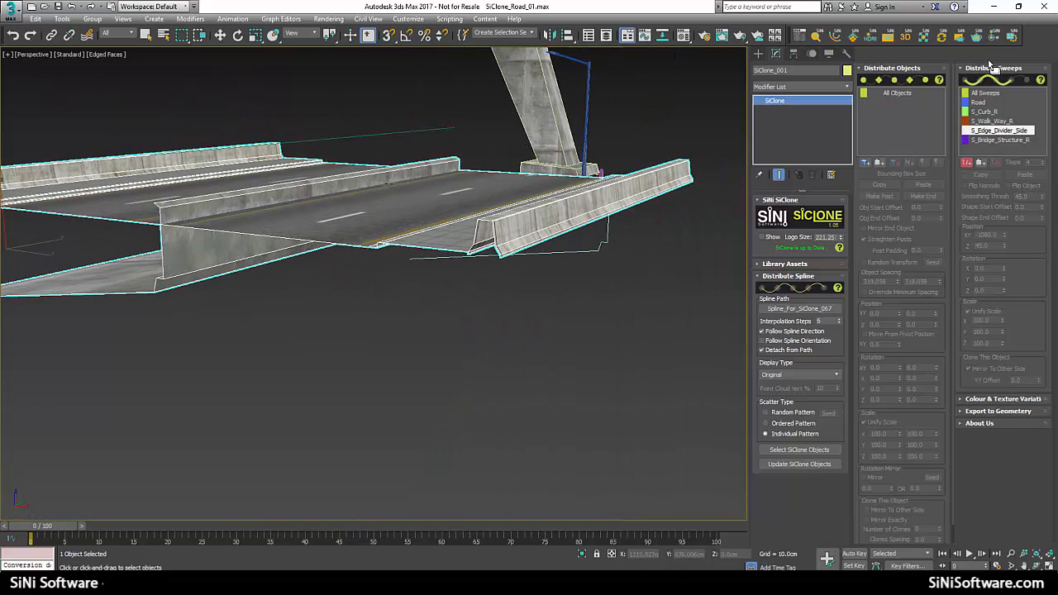
# Position the S_Bridge_Structure_R sweep under the edge divider at XY -1133 and Z -51, and mirror it to the other side.
pyautogui.click(1000, 141)
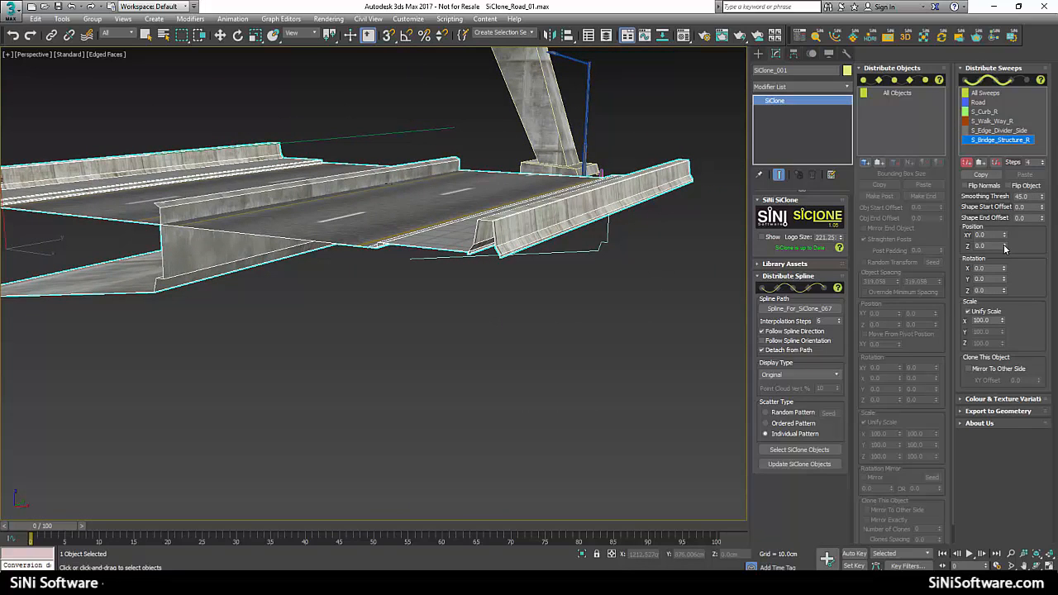
pyautogui.moveTo(1005, 236)
pyautogui.mouseDown()
pyautogui.moveTo(1011, 279)
pyautogui.moveTo(1004, 239)
pyautogui.moveTo(1004, 253)
pyautogui.mouseUp()
pyautogui.keyDown('alt'); pyautogui.moveTo(505, 283); pyautogui.dragTo(562, 291, button='middle'); pyautogui.keyUp('alt')
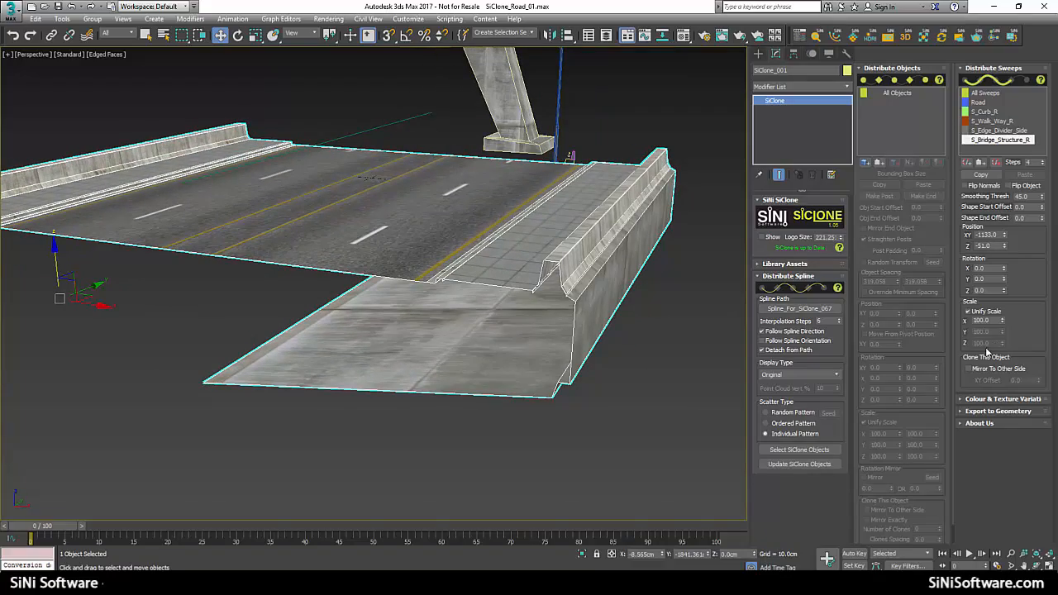
pyautogui.click(968, 369)
pyautogui.keyDown('alt'); pyautogui.moveTo(661, 316); pyautogui.dragTo(489, 229, button='middle'); pyautogui.keyUp('alt')
# Lengthen the road by moving the end vertex of Spline_For_SiClone_067 along its length to about Y -1800 cm.
pyautogui.click(558, 199)
pyautogui.scroll(-8, 484, 199)
pyautogui.scroll(3, 489, 229)
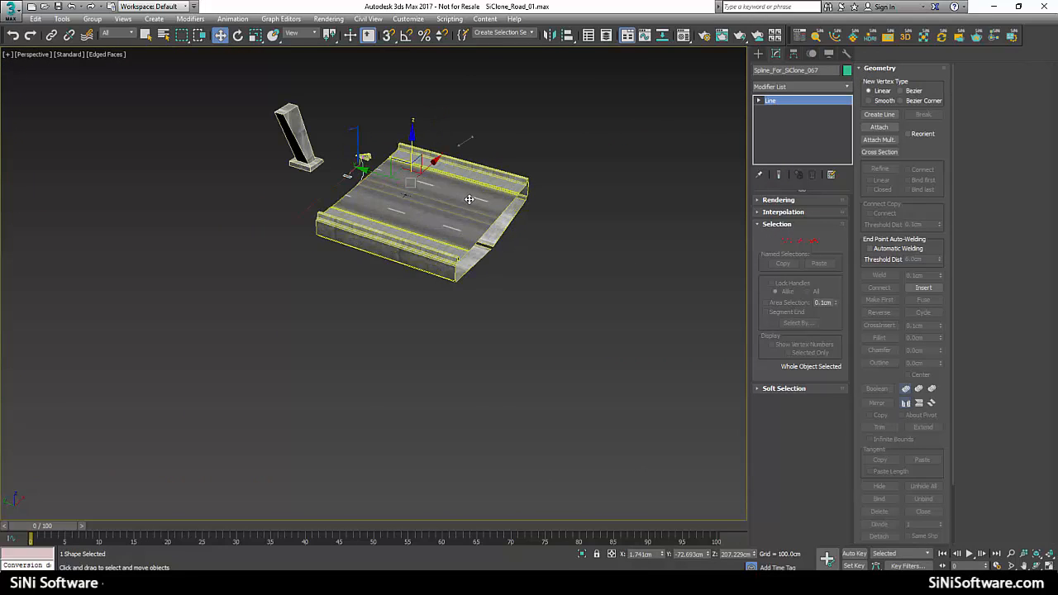
pyautogui.press('1')
pyautogui.click(493, 192)
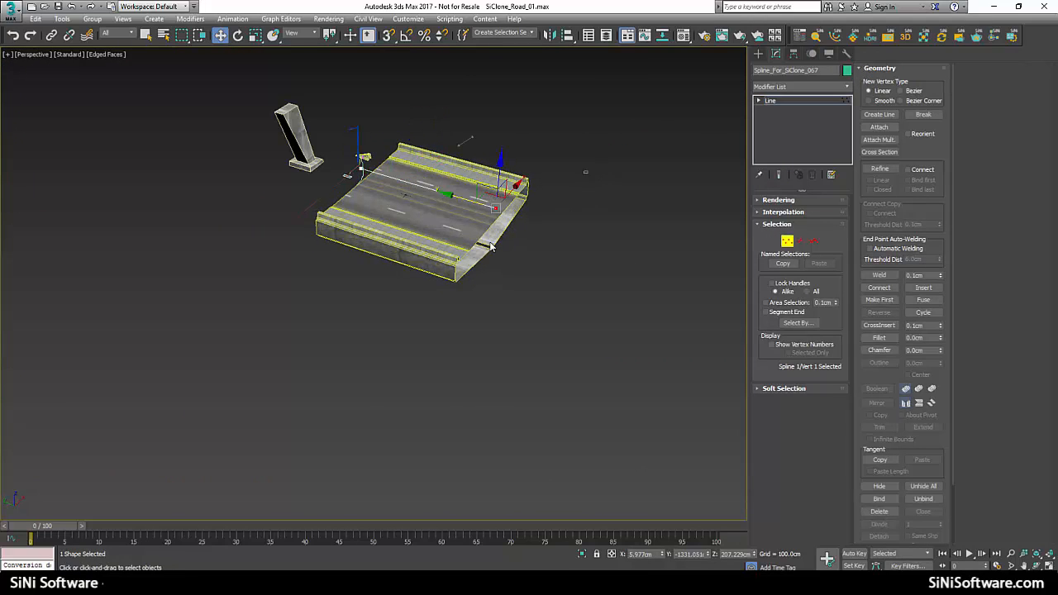
pyautogui.moveTo(455, 198); pyautogui.dragTo(484, 247)
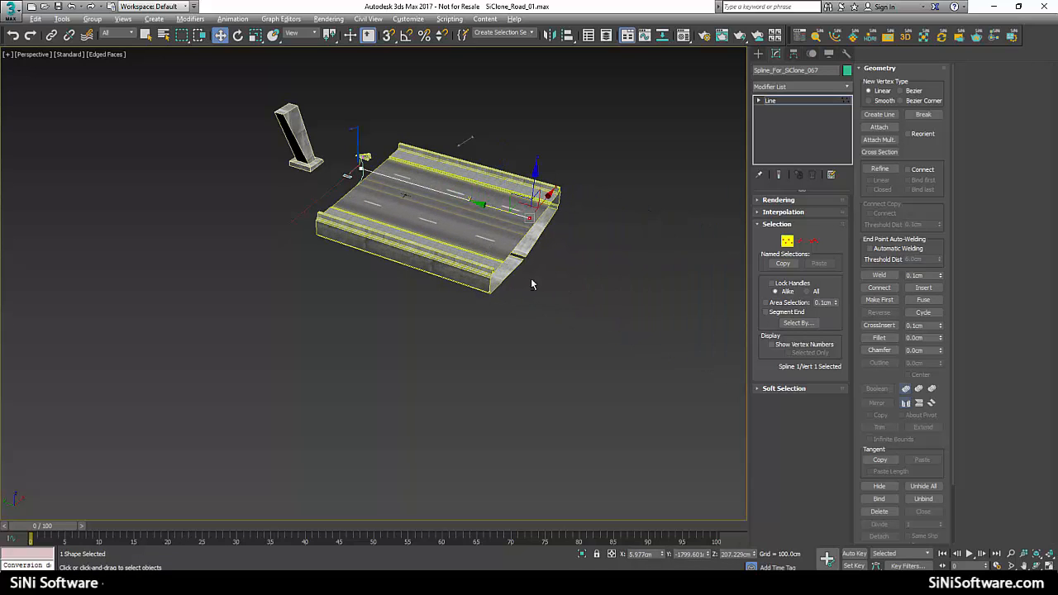
pyautogui.scroll(4, 532, 283)
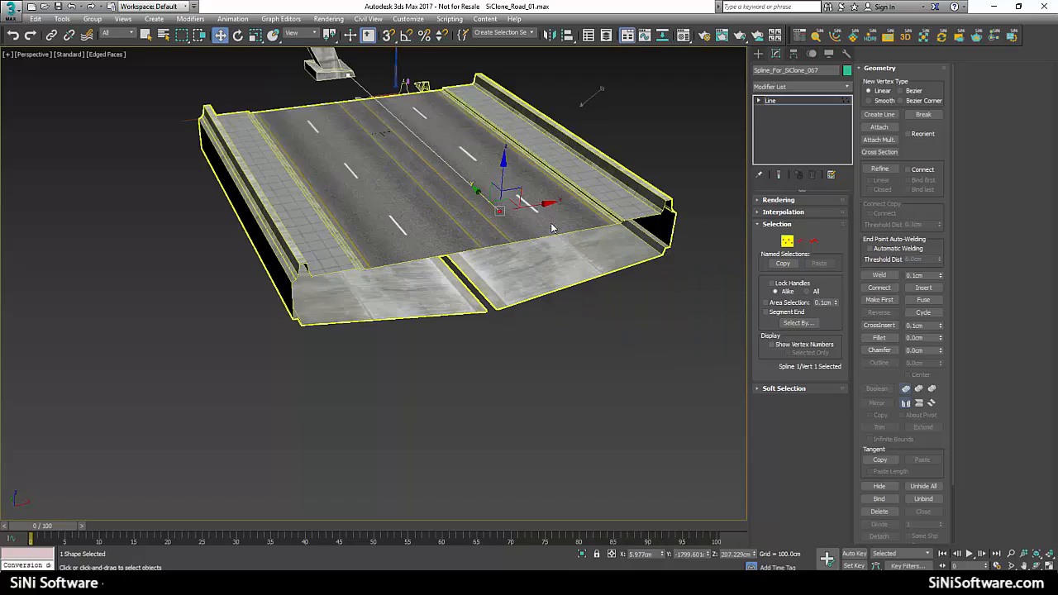
pyautogui.click(786, 242)
# Select the tapered S_Edge_Divider_R001 mesh among the source objects beside the road and examine it.
pyautogui.keyDown('alt'); pyautogui.moveTo(659, 177); pyautogui.dragTo(496, 173, button='middle'); pyautogui.keyUp('alt')
pyautogui.scroll(3, 537, 201)
pyautogui.scroll(2, 478, 198)
pyautogui.moveTo(606, 198); pyautogui.dragTo(552, 153, button='middle')
pyautogui.scroll(-4, 552, 154)
pyautogui.keyDown('alt'); pyautogui.moveTo(645, 142); pyautogui.dragTo(580, 145, button='middle'); pyautogui.keyUp('alt')
pyautogui.click(648, 160)
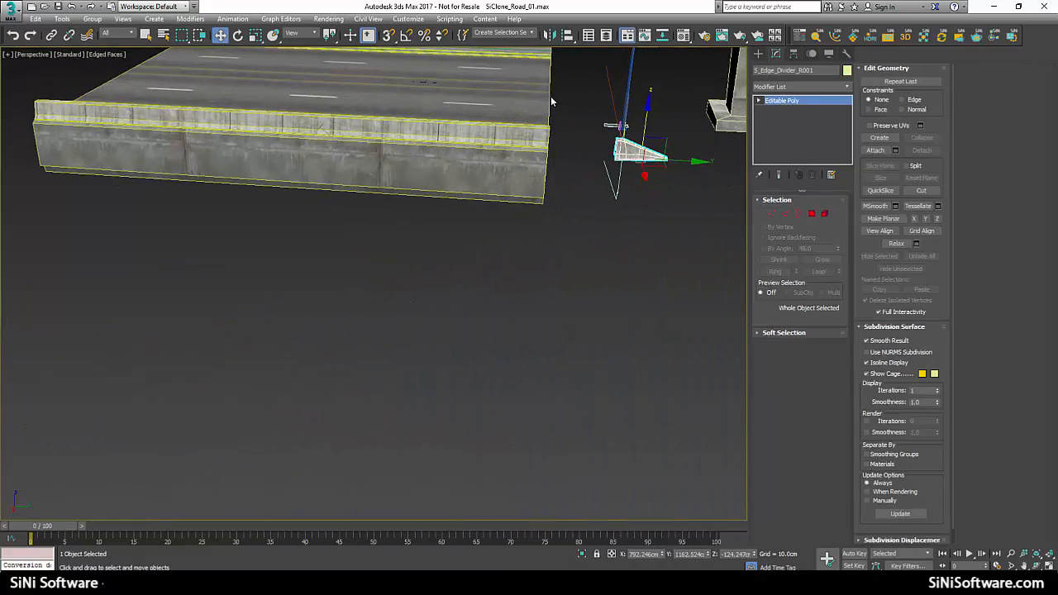
# Add the S_Edge_Divider_R001 mesh to the SiClone road as an object distributed along the spline.
pyautogui.keyDown('alt'); pyautogui.moveTo(529, 93); pyautogui.dragTo(583, 142, button='middle'); pyautogui.keyUp('alt')
pyautogui.moveTo(355, 175); pyautogui.dragTo(405, 151, button='middle')
pyautogui.click(463, 219)
pyautogui.keyDown('alt'); pyautogui.moveTo(462, 219); pyautogui.dragTo(413, 248, button='middle'); pyautogui.keyUp('alt')
pyautogui.click(865, 162)
pyautogui.click(659, 157)
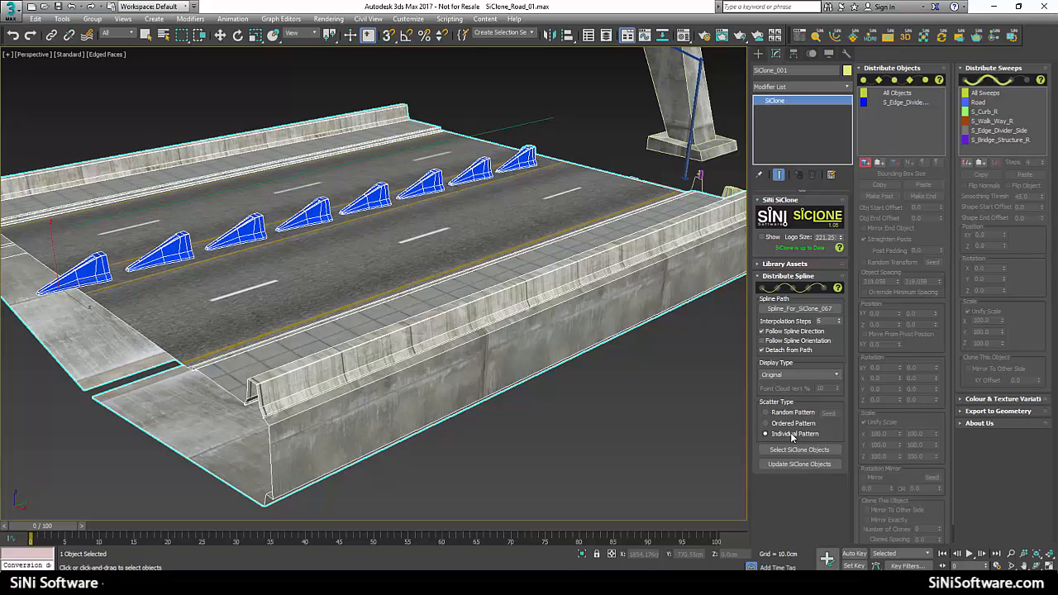
# Make the distributed edge divider mesh an end object so it sits only at the ends of the spline.
pyautogui.moveTo(473, 239); pyautogui.dragTo(515, 238, button='middle')
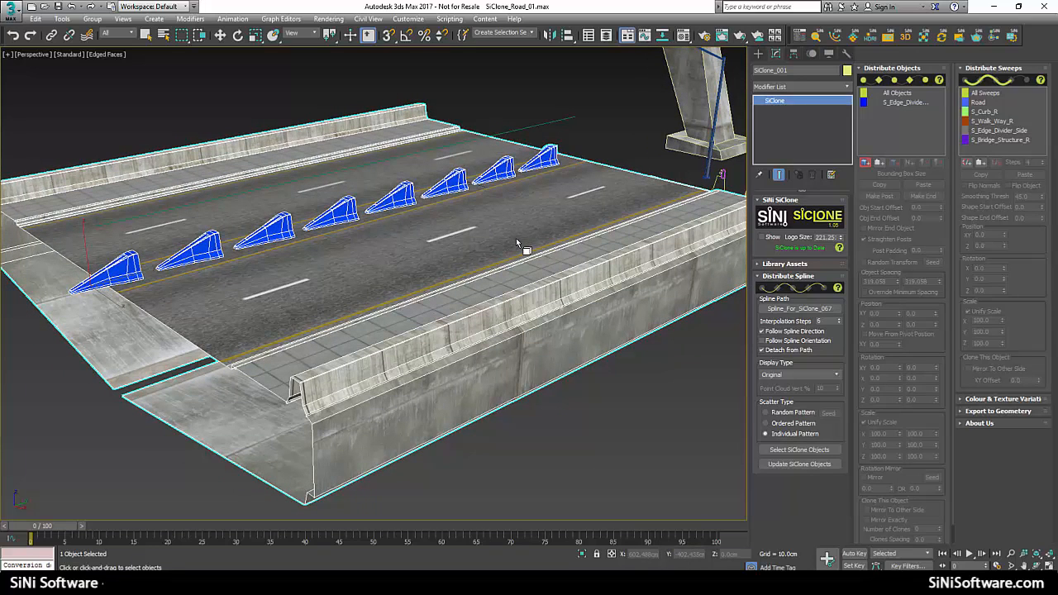
pyautogui.click(909, 102)
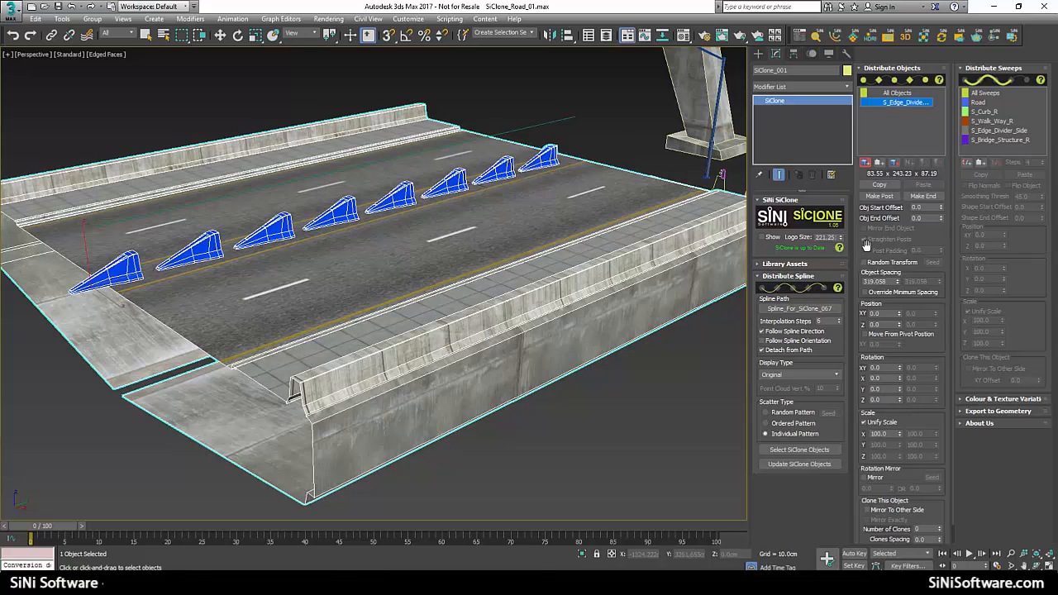
pyautogui.keyDown('alt'); pyautogui.moveTo(496, 221); pyautogui.dragTo(507, 181, button='middle'); pyautogui.keyUp('alt')
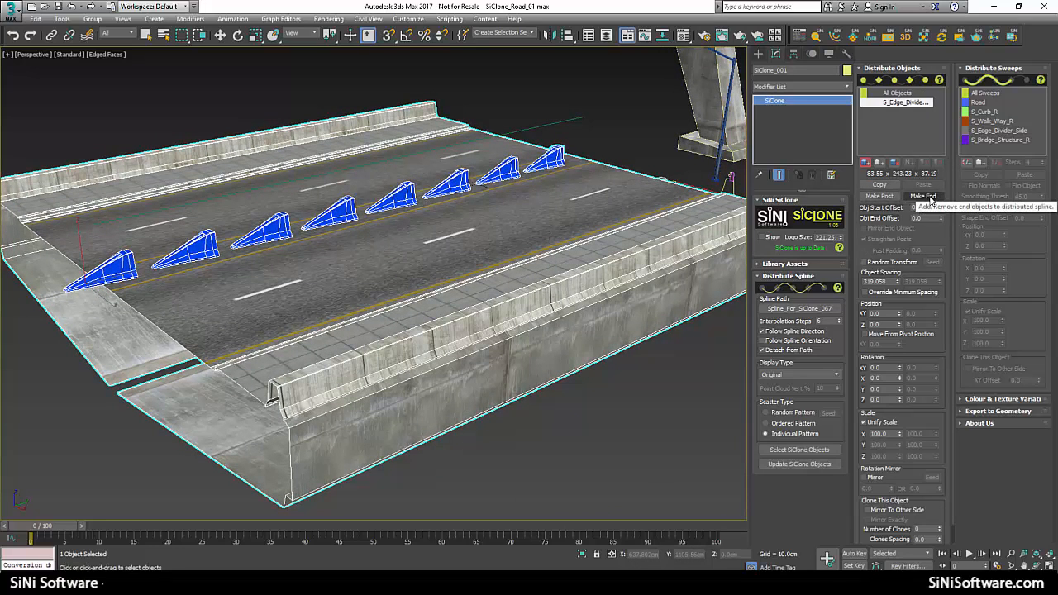
pyautogui.click(924, 196)
pyautogui.press('w')
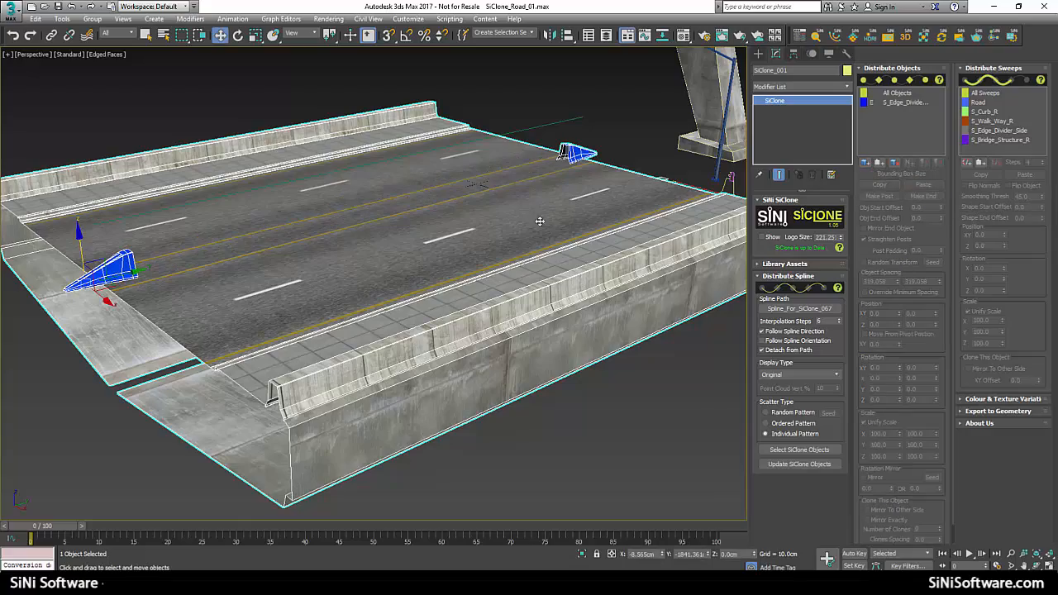
# Set the edge divider end object's start offset to 124 and its Z position to -1.
pyautogui.scroll(5, 256, 319)
pyautogui.keyDown('alt'); pyautogui.moveTo(256, 319); pyautogui.dragTo(389, 340, button='middle'); pyautogui.keyUp('alt')
pyautogui.scroll(3, 330, 372)
pyautogui.moveTo(323, 370); pyautogui.dragTo(377, 345, button='middle')
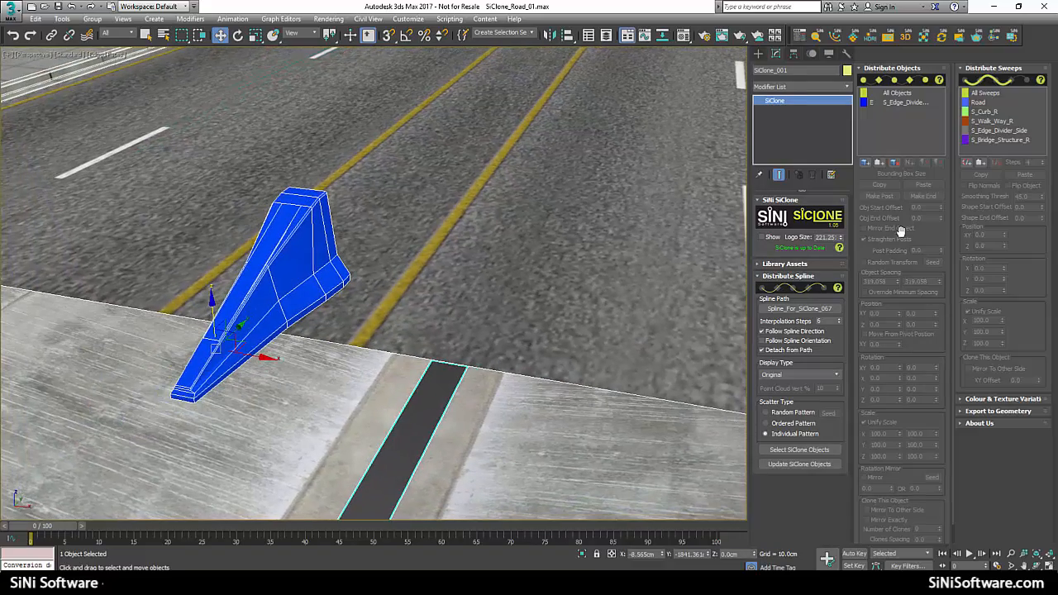
pyautogui.press('alt')
pyautogui.click(909, 101)
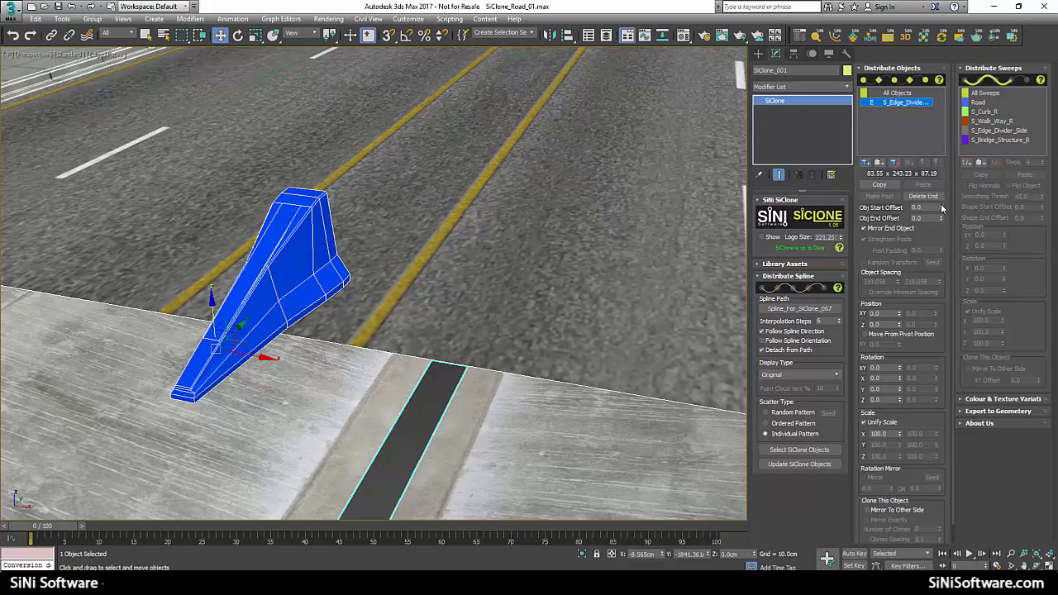
pyautogui.moveTo(939, 212); pyautogui.dragTo(940, 170)
pyautogui.keyDown('alt'); pyautogui.moveTo(341, 320); pyautogui.dragTo(454, 208, button='middle'); pyautogui.keyUp('alt')
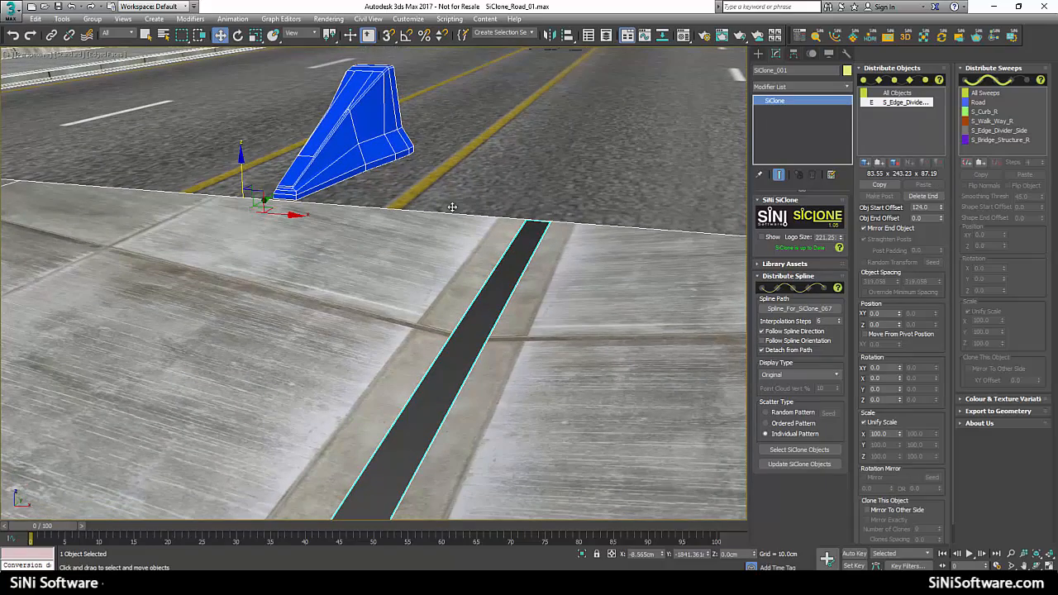
pyautogui.click(900, 327)
pyautogui.keyDown('alt'); pyautogui.moveTo(605, 269); pyautogui.dragTo(535, 318, button='middle'); pyautogui.keyUp('alt')
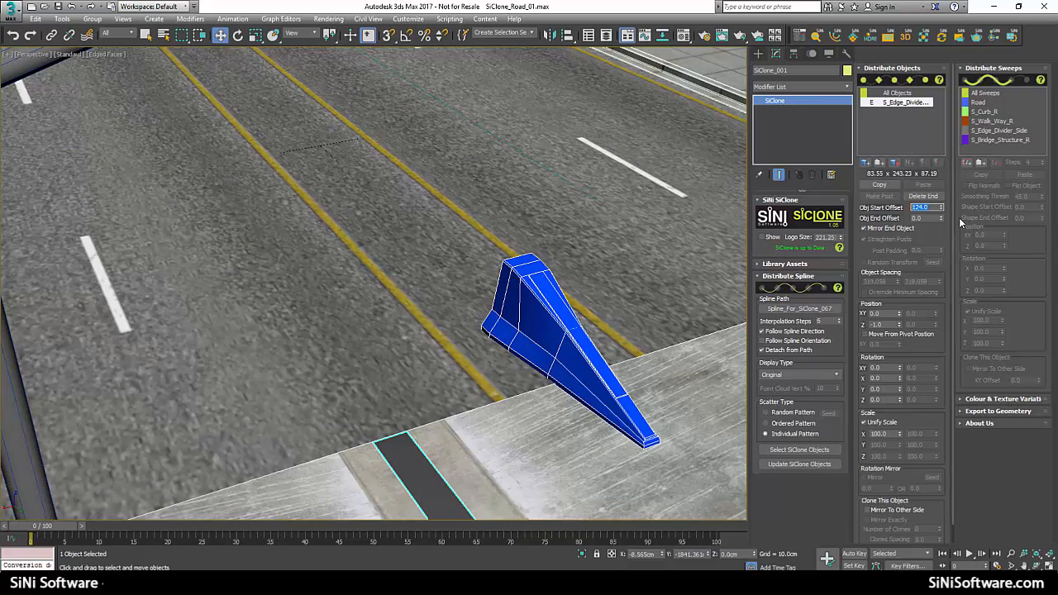
# Set the edge divider end object's end offset to 124, matching its start offset.
pyautogui.moveTo(929, 218); pyautogui.dragTo(901, 216)
pyautogui.write('124.0')
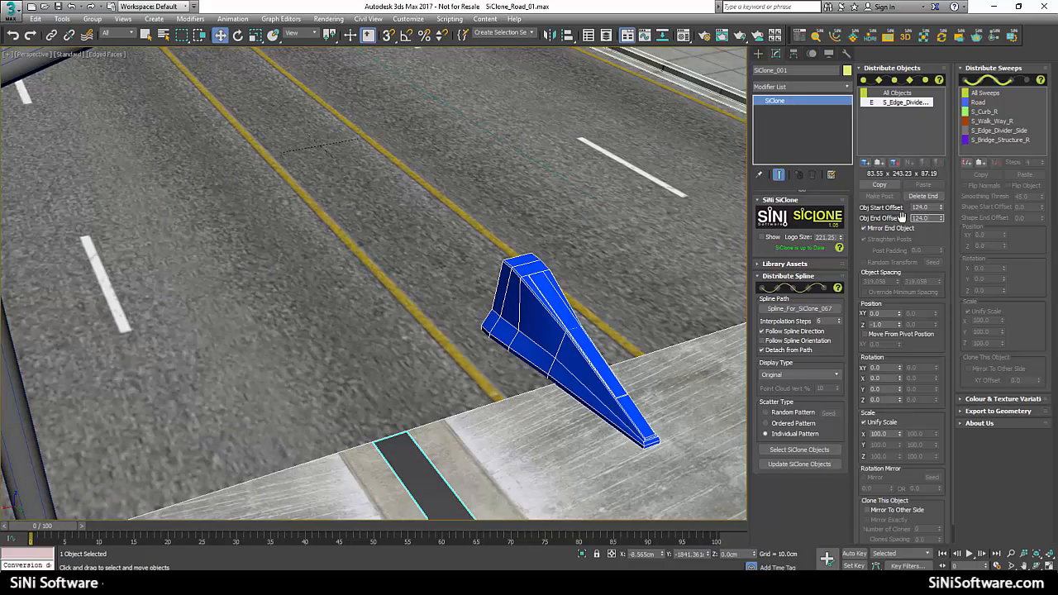
pyautogui.press('Return')
pyautogui.keyDown('alt'); pyautogui.moveTo(529, 388); pyautogui.dragTo(501, 394, button='middle'); pyautogui.keyUp('alt')
pyautogui.scroll(-5, 500, 395)
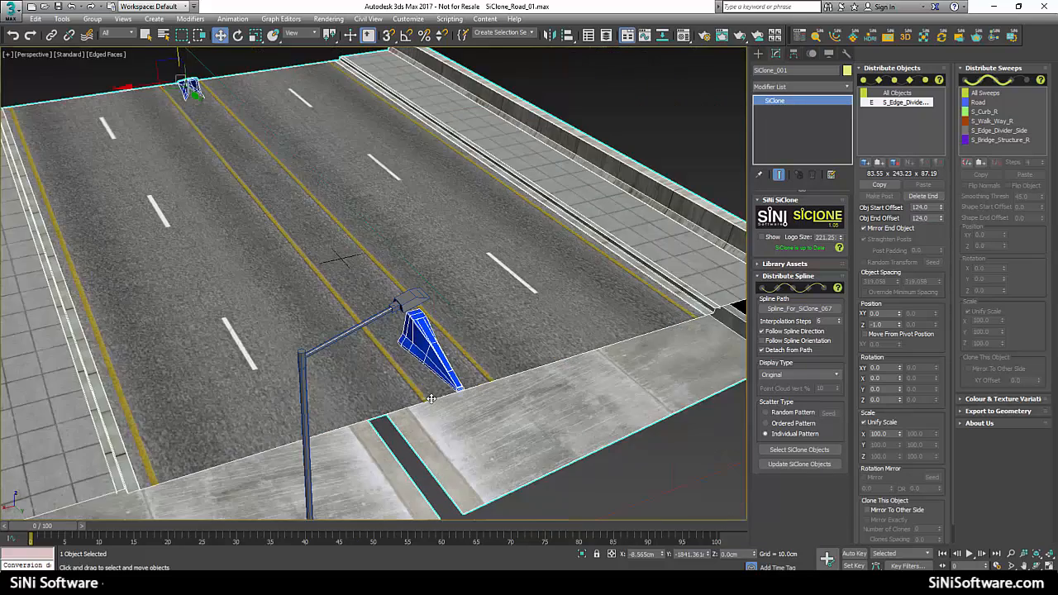
# Add the S_Edge_Divider_R profile shape to the SiClone road again as a separate central sweep.
pyautogui.keyDown('alt'); pyautogui.moveTo(429, 396); pyautogui.dragTo(588, 361, button='middle'); pyautogui.keyUp('alt')
pyautogui.moveTo(603, 138); pyautogui.dragTo(737, 296, button='middle')
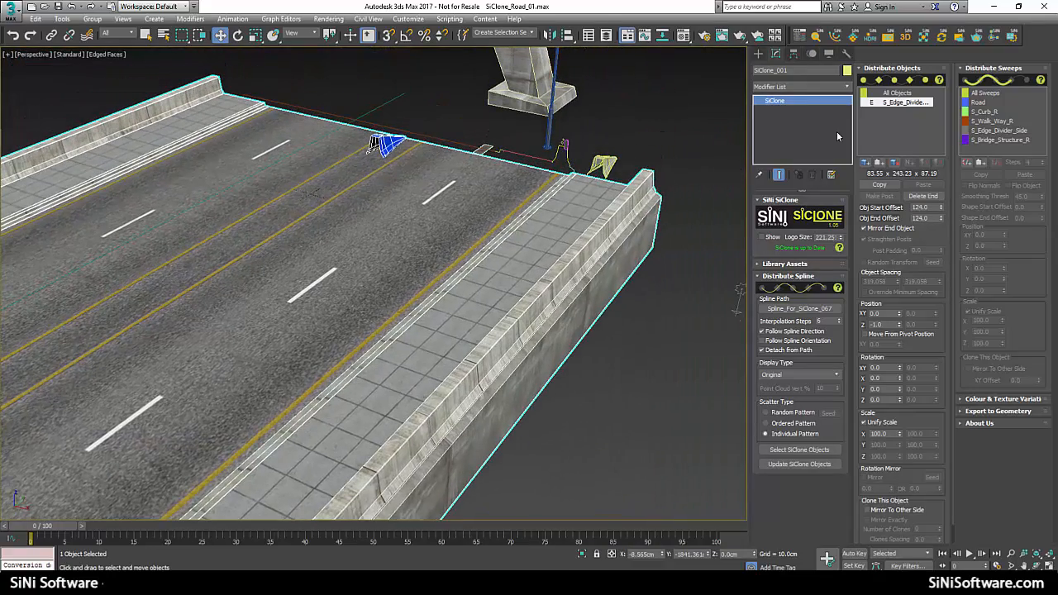
pyautogui.press('q')
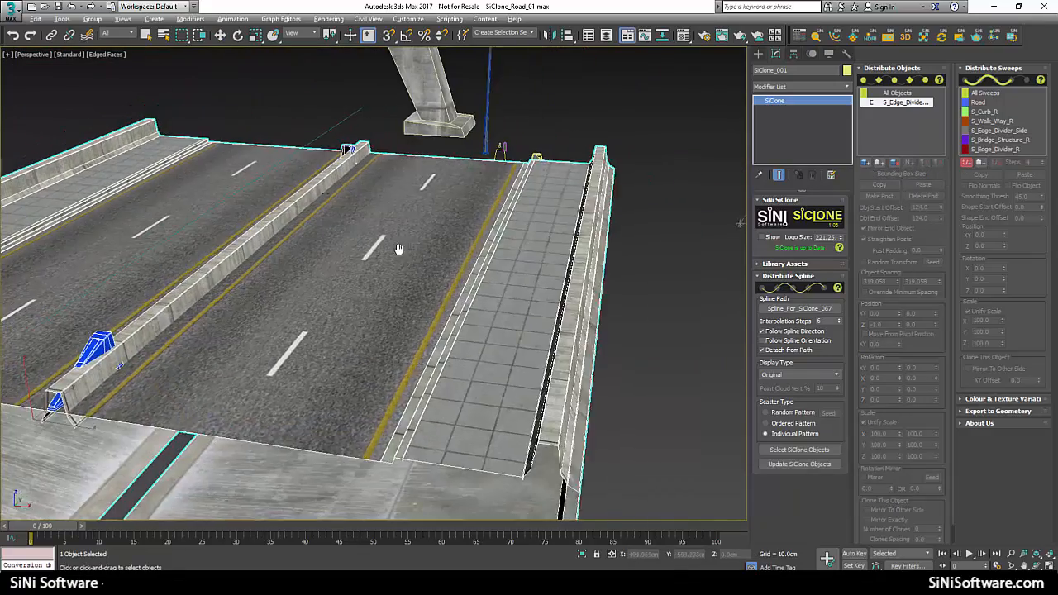
pyautogui.keyDown('alt'); pyautogui.moveTo(396, 245); pyautogui.dragTo(384, 304, button='middle'); pyautogui.keyUp('alt')
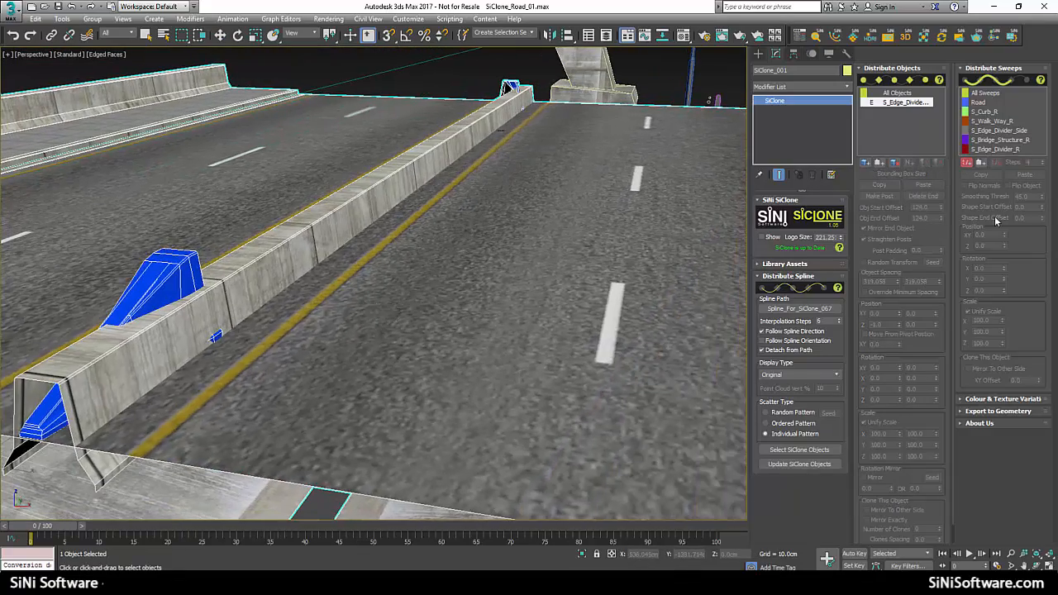
# Position the central S_Edge_Divider_R sweep at XY 15 and Z 35 to line it up with the end pieces.
pyautogui.click(1008, 149)
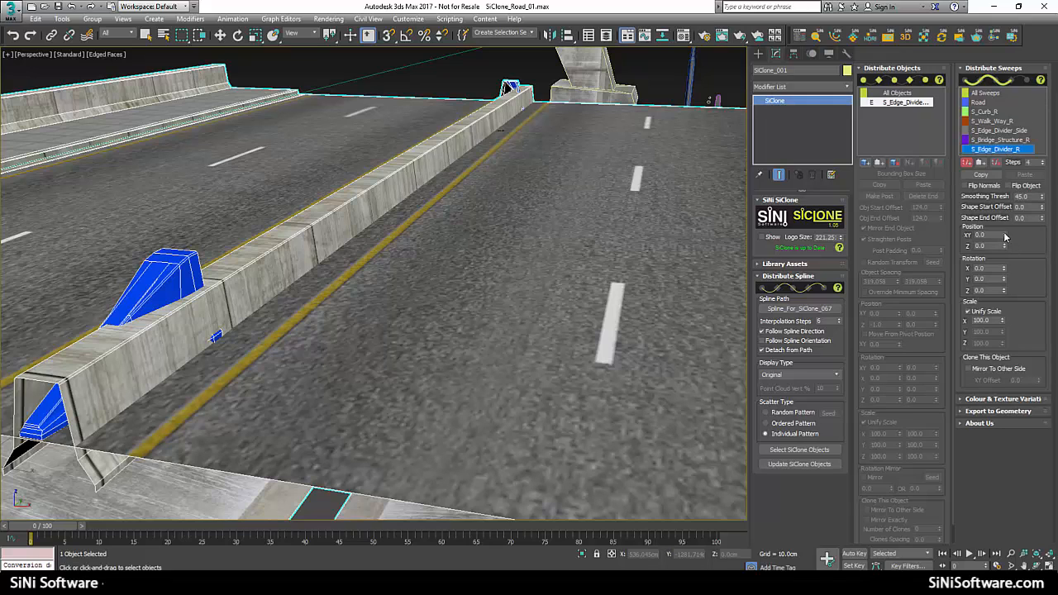
pyautogui.moveTo(1006, 237); pyautogui.dragTo(1006, 224)
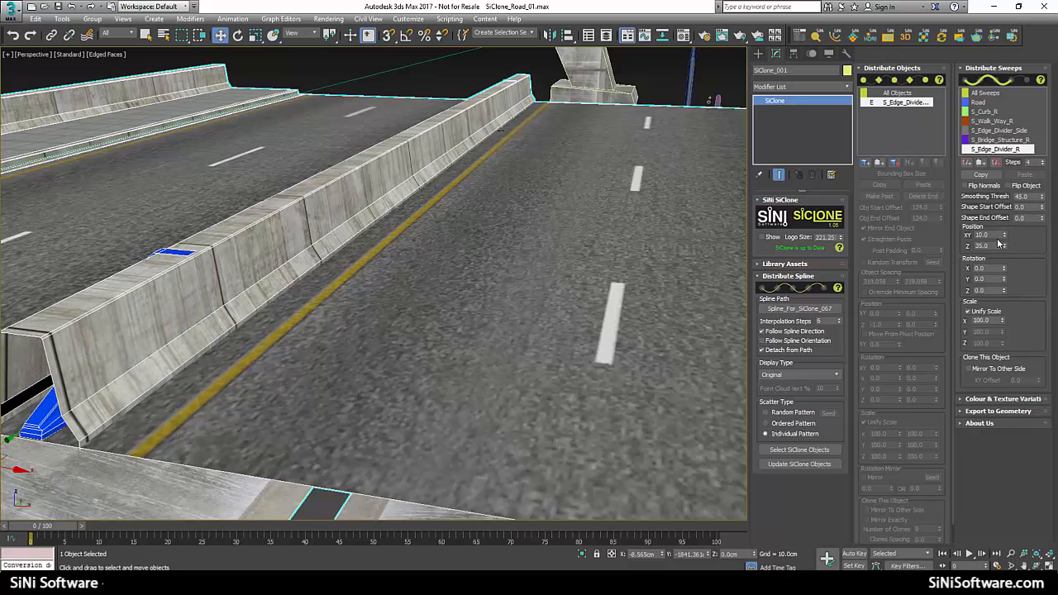
pyautogui.moveTo(1005, 240); pyautogui.dragTo(1003, 235)
pyautogui.keyDown('alt'); pyautogui.moveTo(353, 271); pyautogui.dragTo(116, 276, button='middle'); pyautogui.keyUp('alt')
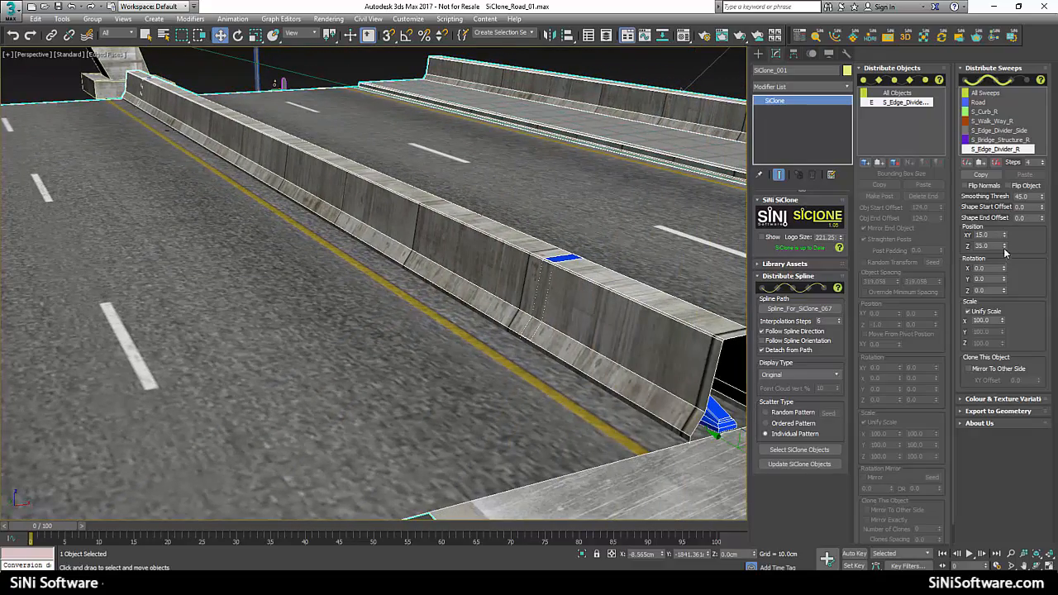
pyautogui.keyDown('alt'); pyautogui.moveTo(628, 248); pyautogui.dragTo(423, 276, button='middle'); pyautogui.keyUp('alt')
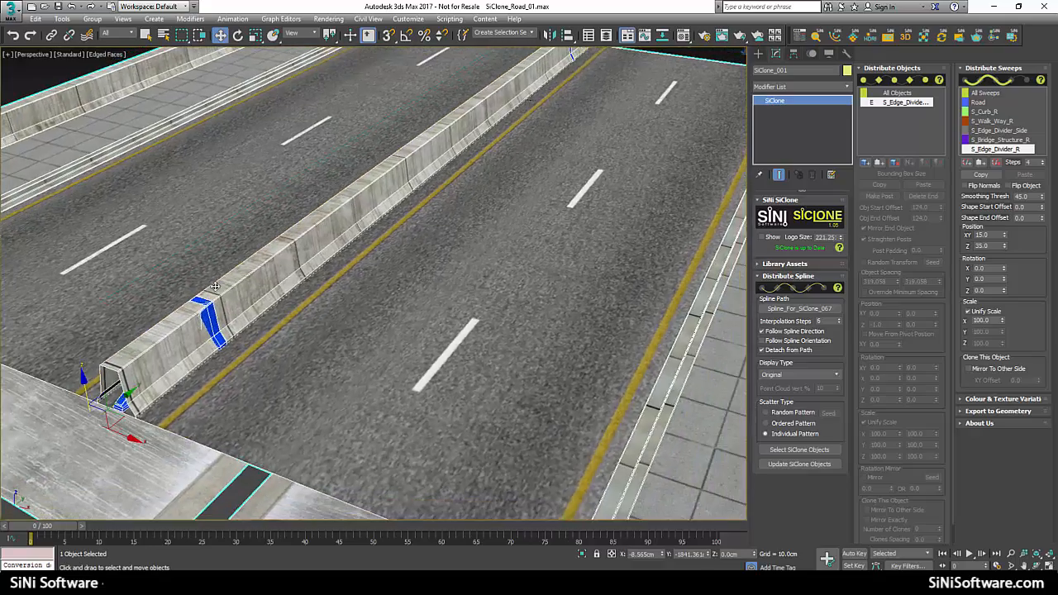
# Set the S_Edge_Divider_R sweep's shape start offset to 241 so the divider begins behind its tapered end piece.
pyautogui.scroll(3, 226, 281)
pyautogui.moveTo(226, 281); pyautogui.dragTo(264, 246, button='middle')
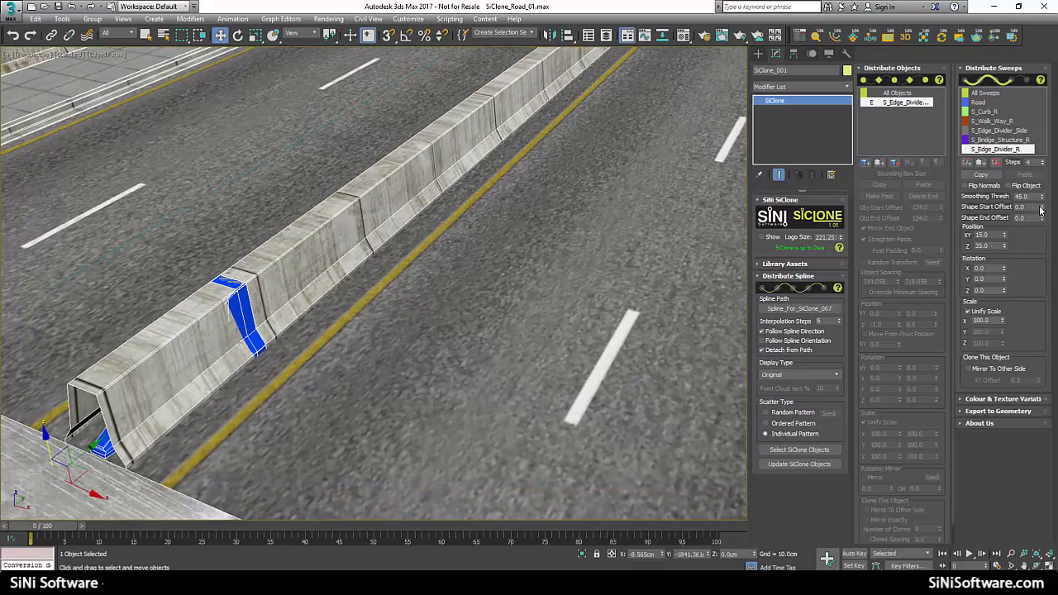
pyautogui.moveTo(1042, 207); pyautogui.dragTo(1044, 74)
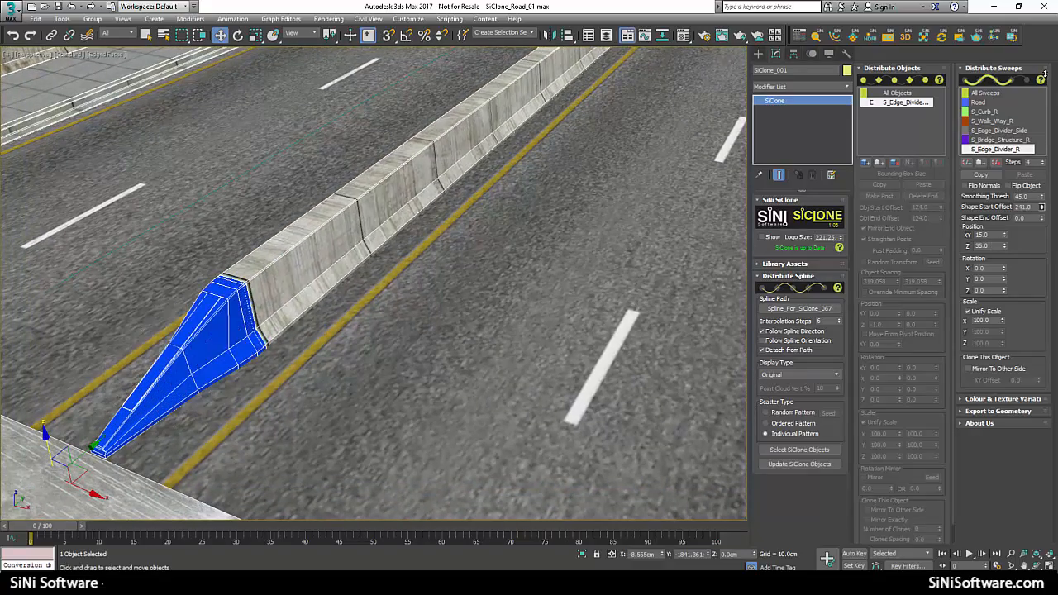
# Set the S_Edge_Divider_R sweep's shape end offset to 244 so the divider stops at the far end piece.
pyautogui.scroll(-5, 585, 142)
pyautogui.moveTo(585, 143); pyautogui.dragTo(228, 333, button='middle')
pyautogui.moveTo(330, 450); pyautogui.dragTo(357, 324, button='middle')
pyautogui.scroll(3, 351, 361)
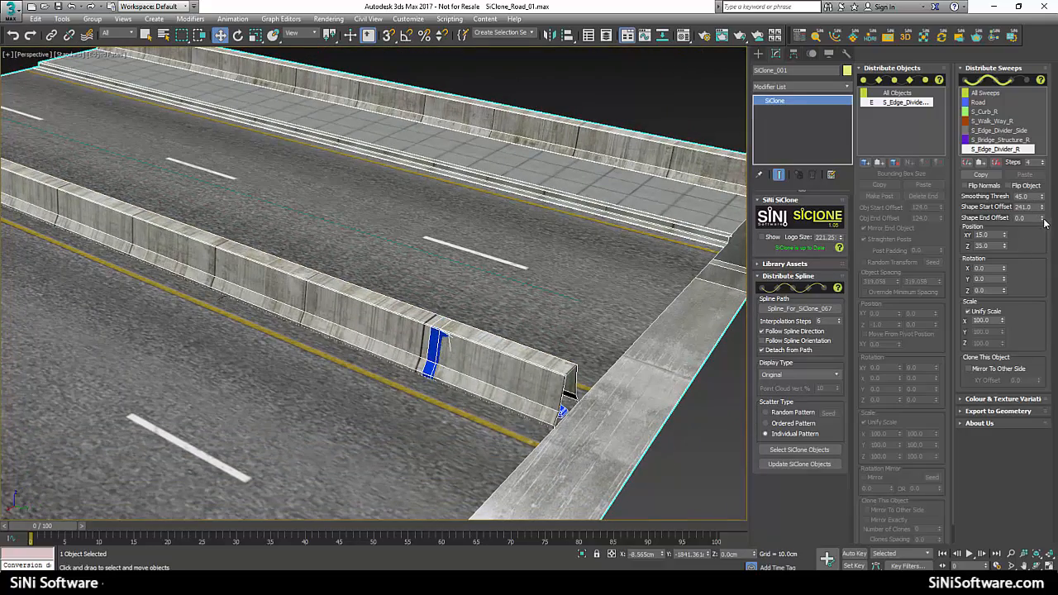
pyautogui.moveTo(1044, 221); pyautogui.dragTo(1040, 195)
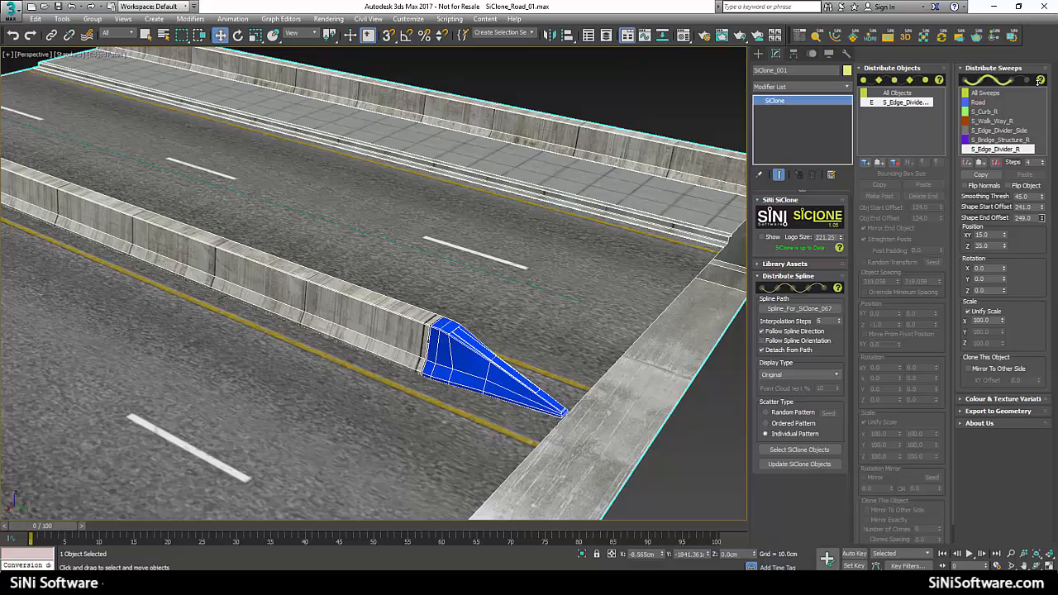
# Examine the whole road with its central divider, both tapered end pieces and the mirrored side sweeps.
pyautogui.scroll(-3, 371, 347)
pyautogui.keyDown('alt'); pyautogui.moveTo(372, 347); pyautogui.dragTo(414, 310, button='middle'); pyautogui.keyUp('alt')
pyautogui.scroll(-4, 432, 312)
pyautogui.moveTo(569, 210); pyautogui.dragTo(628, 260, button='middle')
pyautogui.scroll(4, 571, 236)
pyautogui.scroll(-3, 538, 266)
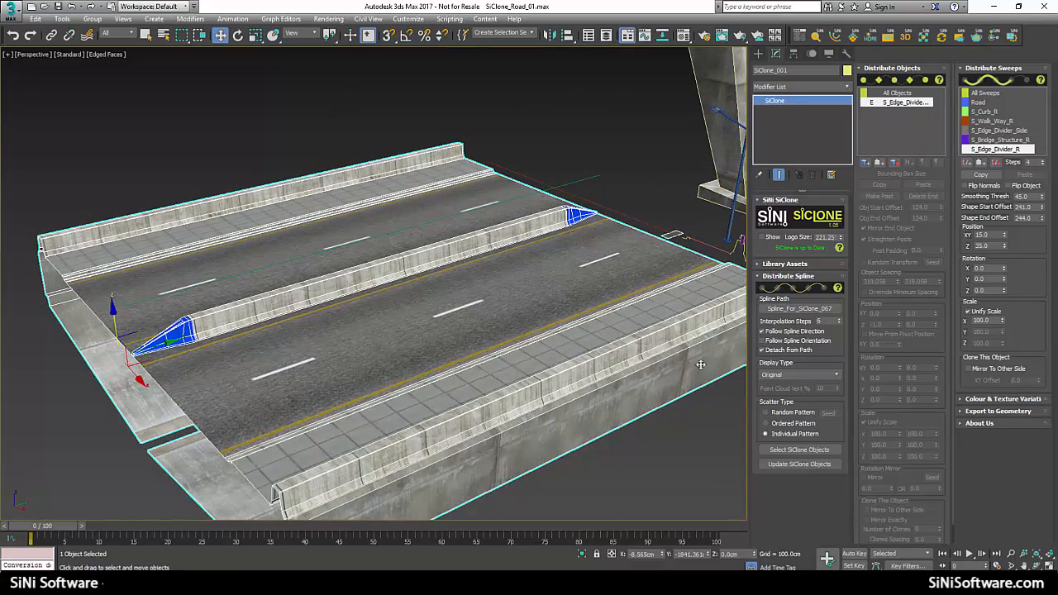
pyautogui.keyDown('alt'); pyautogui.moveTo(661, 322); pyautogui.dragTo(636, 296, button='middle'); pyautogui.keyUp('alt')
pyautogui.scroll(-3, 542, 318)
pyautogui.scroll(8, 630, 189)
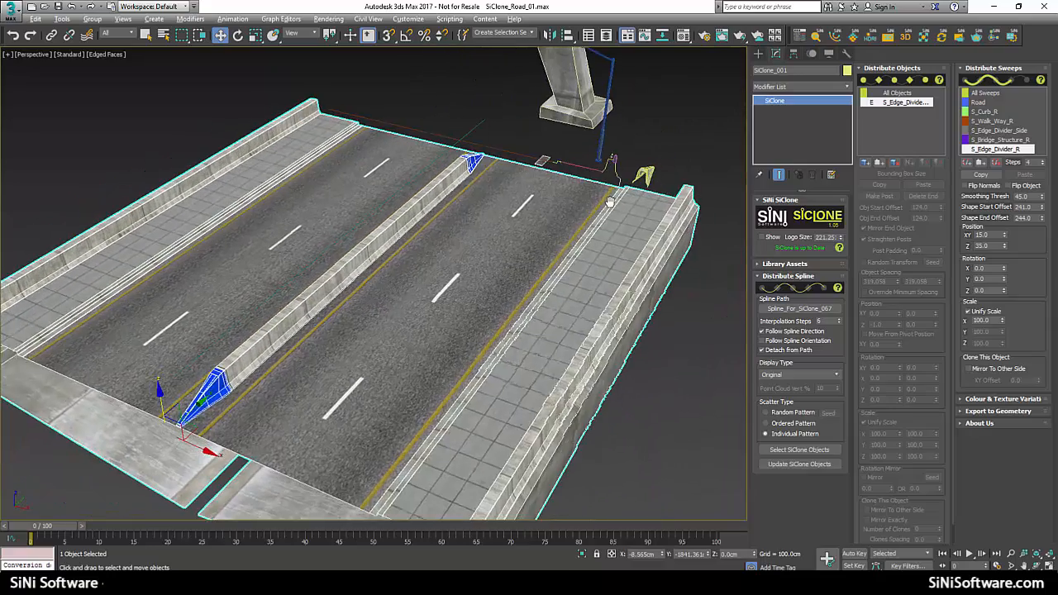
# Add the blue street light model beside the road to the SiClone object's single distribution objects.
pyautogui.scroll(-6, 554, 157)
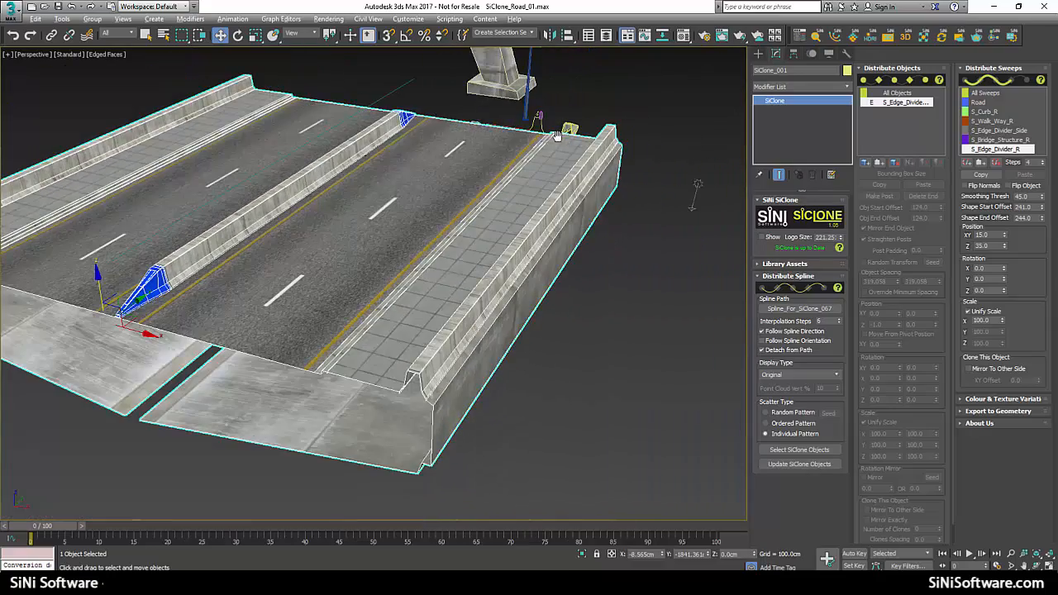
pyautogui.scroll(3, 533, 168)
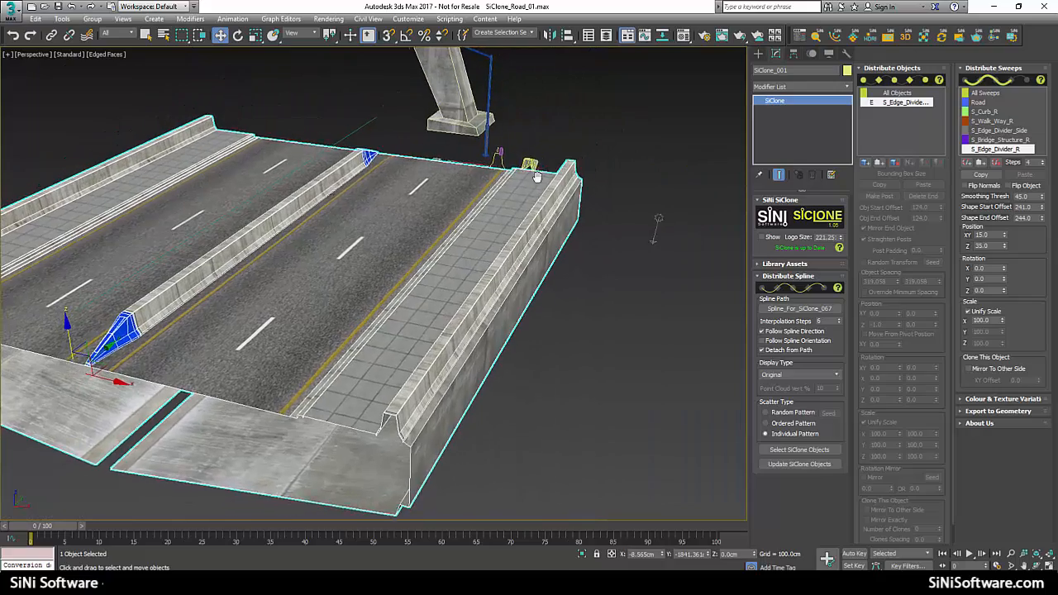
pyautogui.click(865, 162)
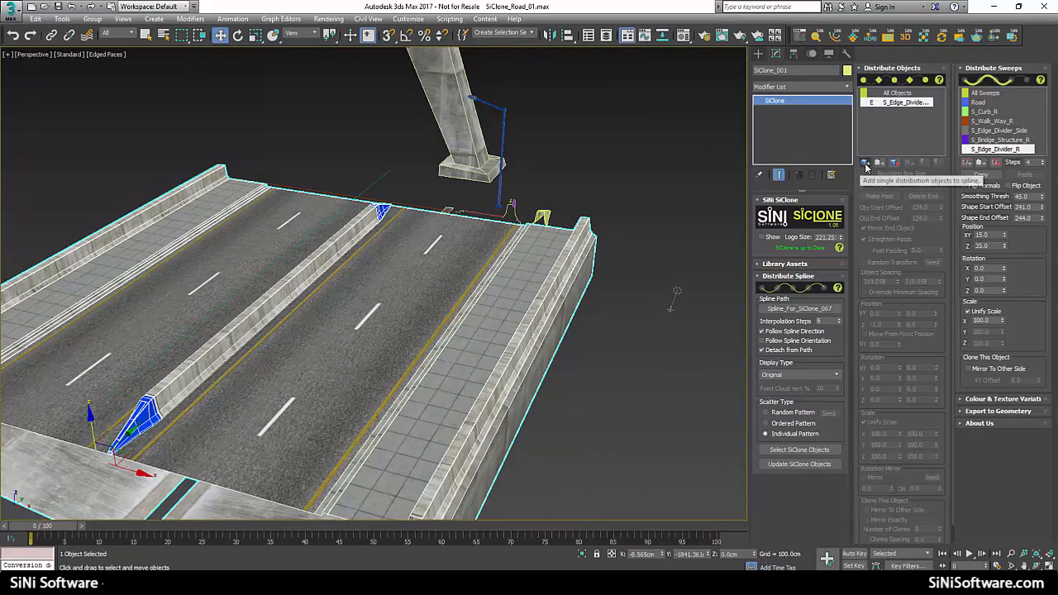
pyautogui.click(502, 202)
pyautogui.keyDown('alt'); pyautogui.moveTo(493, 266); pyautogui.dragTo(539, 221, button='middle'); pyautogui.keyUp('alt')
pyautogui.keyDown('alt'); pyautogui.moveTo(538, 267); pyautogui.dragTo(650, 249, button='middle'); pyautogui.keyUp('alt')
pyautogui.moveTo(431, 245); pyautogui.dragTo(490, 249, button='middle')
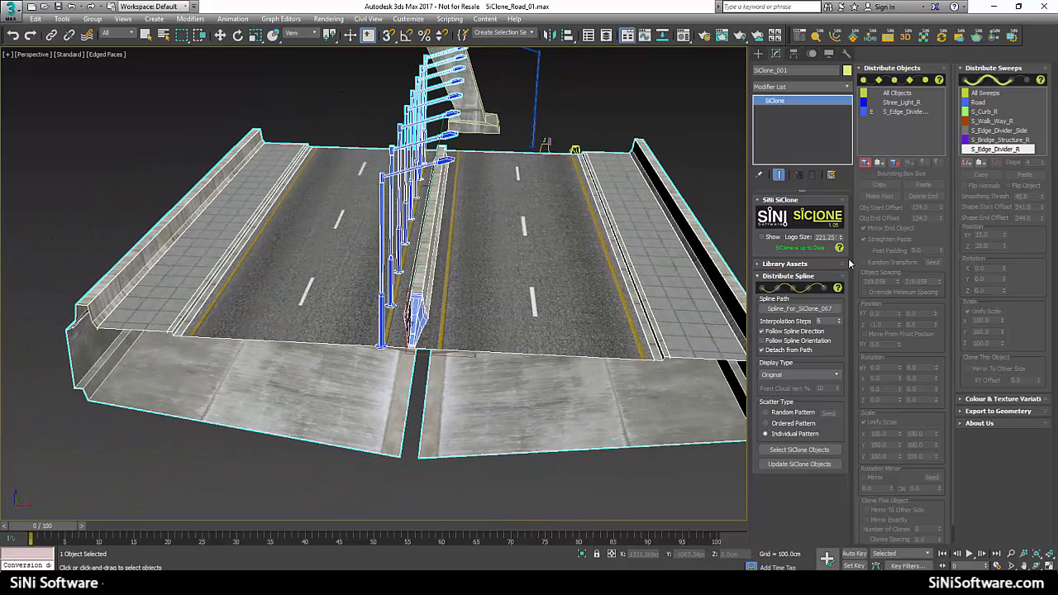
# Position Stree_Light_R over the walkway at XY 744 and Z 11, with an object spacing of 2000.
pyautogui.click(907, 102)
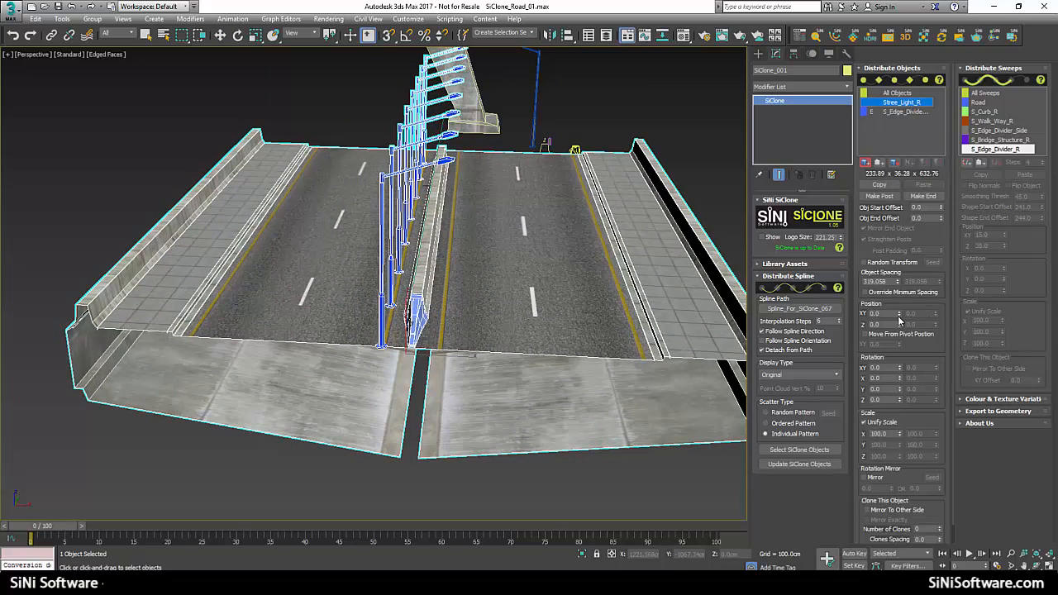
pyautogui.moveTo(899, 320)
pyautogui.mouseDown()
pyautogui.moveTo(887, 324)
pyautogui.moveTo(841, 544)
pyautogui.moveTo(832, 472)
pyautogui.mouseUp()
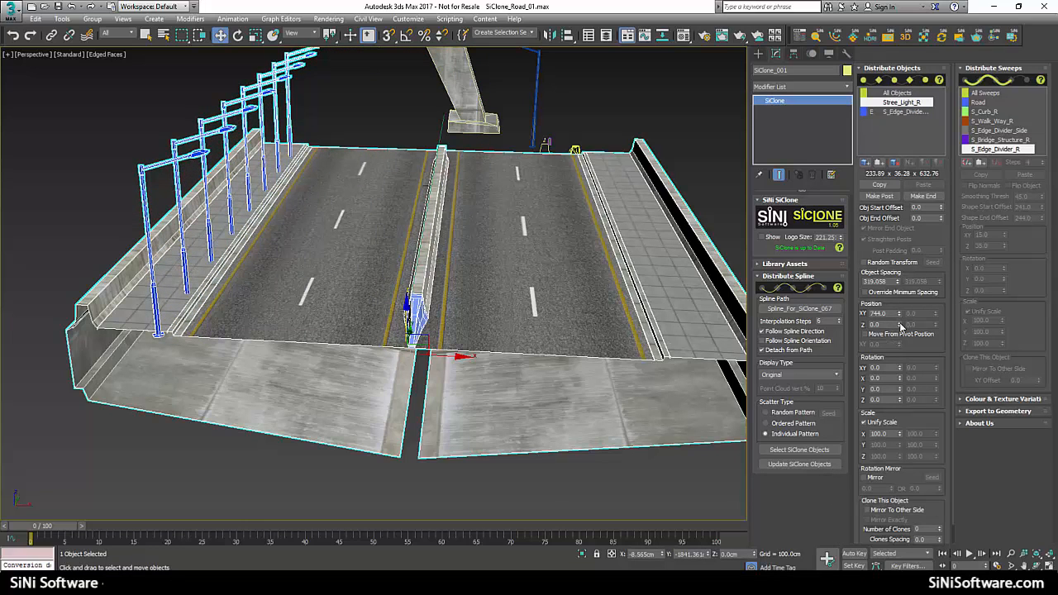
pyautogui.moveTo(899, 325); pyautogui.dragTo(899, 323)
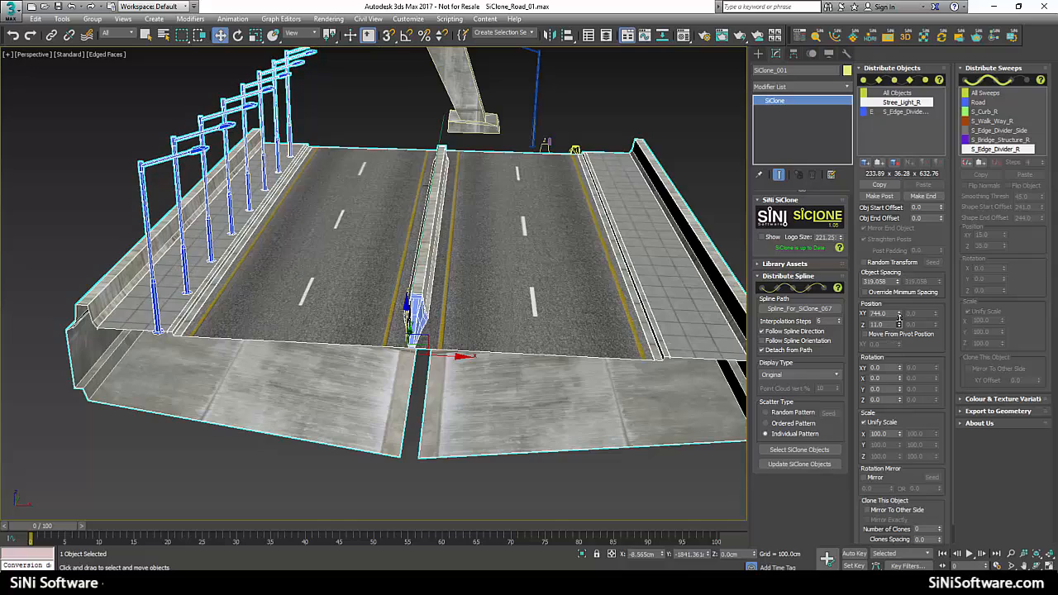
pyautogui.moveTo(892, 282); pyautogui.dragTo(703, 281)
pyautogui.press('Return')
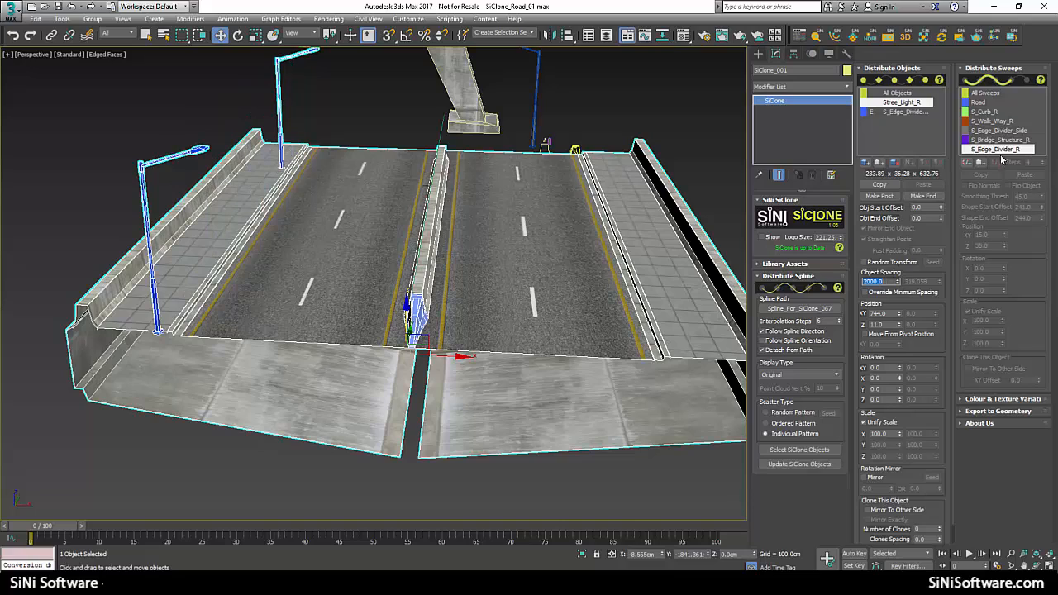
# Set both the object start offset and the object end offset of the street lights to 100.
pyautogui.click(925, 207)
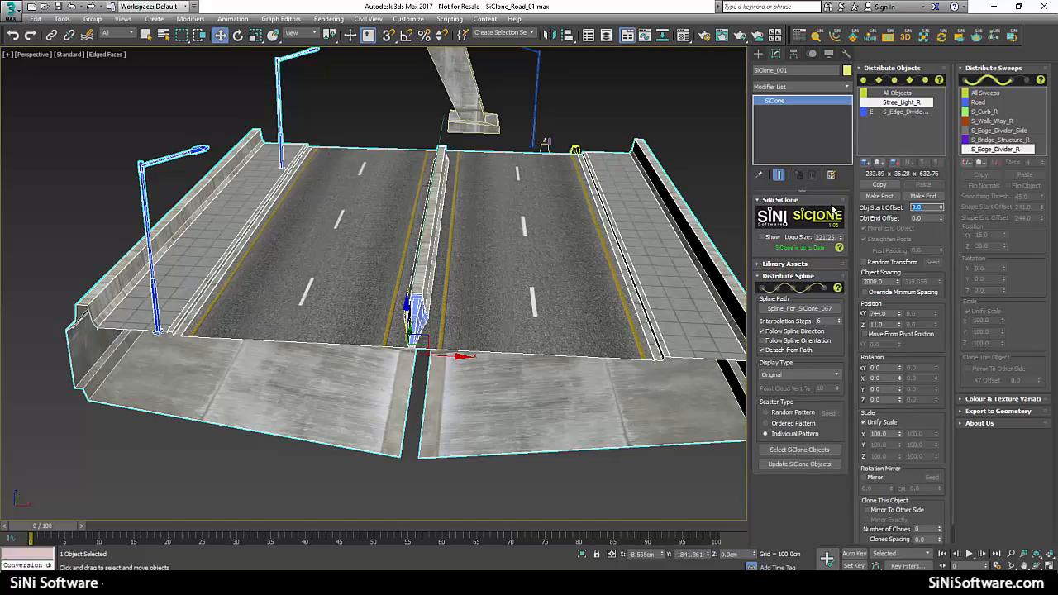
pyautogui.write('100')
pyautogui.press('Return')
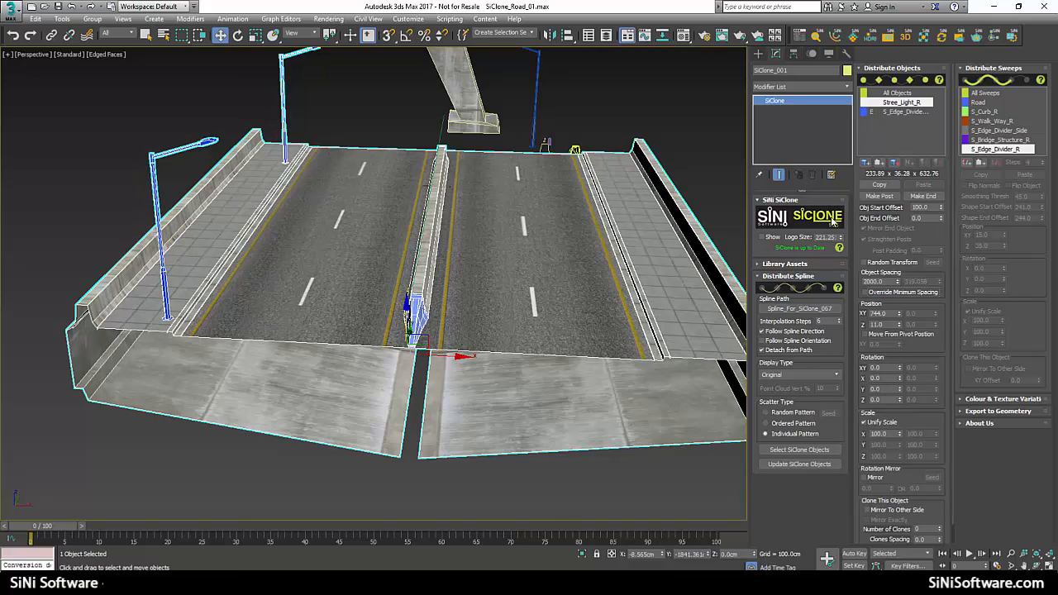
pyautogui.click(924, 218)
pyautogui.scroll(-3, 583, 238)
pyautogui.keyDown('alt'); pyautogui.moveTo(582, 238); pyautogui.dragTo(578, 242, button='middle'); pyautogui.keyUp('alt')
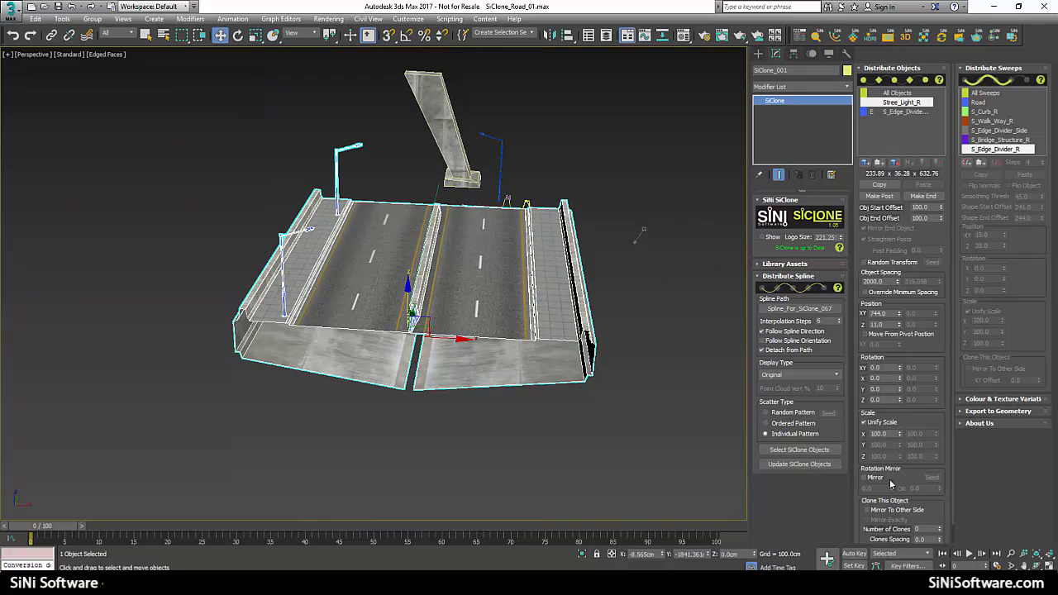
# Mirror the street lights to the other side of the road, leaving rotation mirroring off.
pyautogui.click(870, 478)
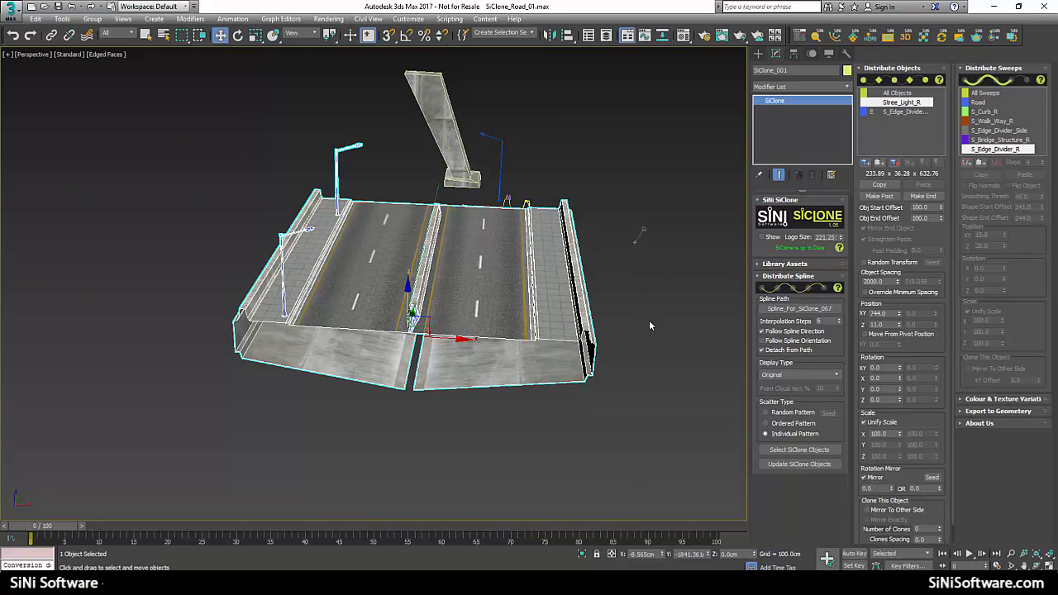
pyautogui.click(866, 477)
pyautogui.click(868, 510)
pyautogui.keyDown('alt'); pyautogui.moveTo(551, 223); pyautogui.dragTo(473, 186, button='middle'); pyautogui.keyUp('alt')
pyautogui.scroll(3, 466, 306)
pyautogui.keyDown('alt'); pyautogui.moveTo(467, 305); pyautogui.dragTo(698, 96, button='middle'); pyautogui.keyUp('alt')
# Create a standard Omni light in the empty space beside the road.
pyautogui.click(547, 190)
pyautogui.click(758, 53)
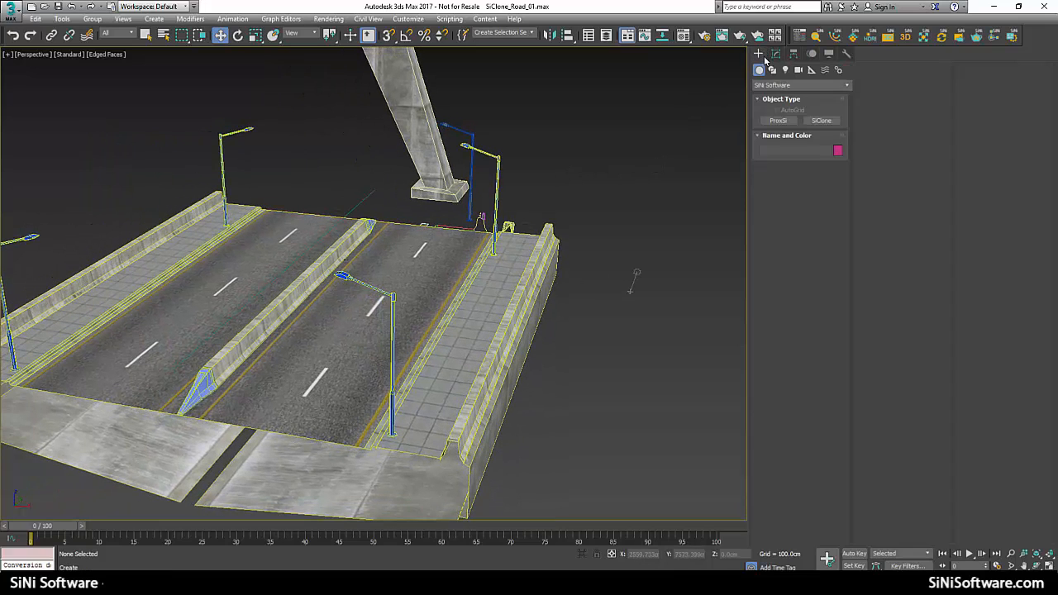
pyautogui.click(785, 70)
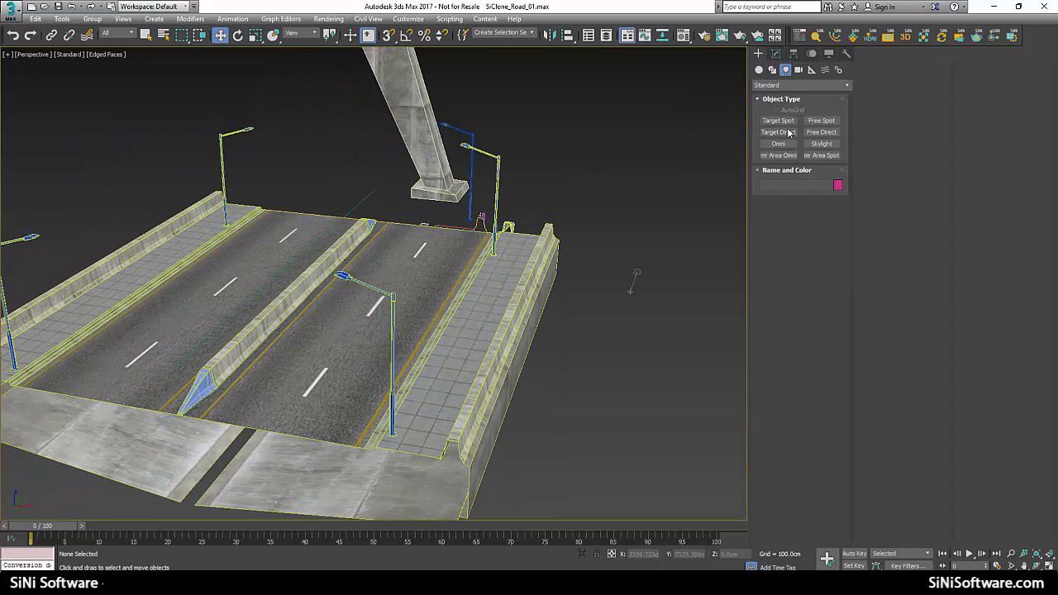
pyautogui.click(778, 144)
pyautogui.click(590, 201)
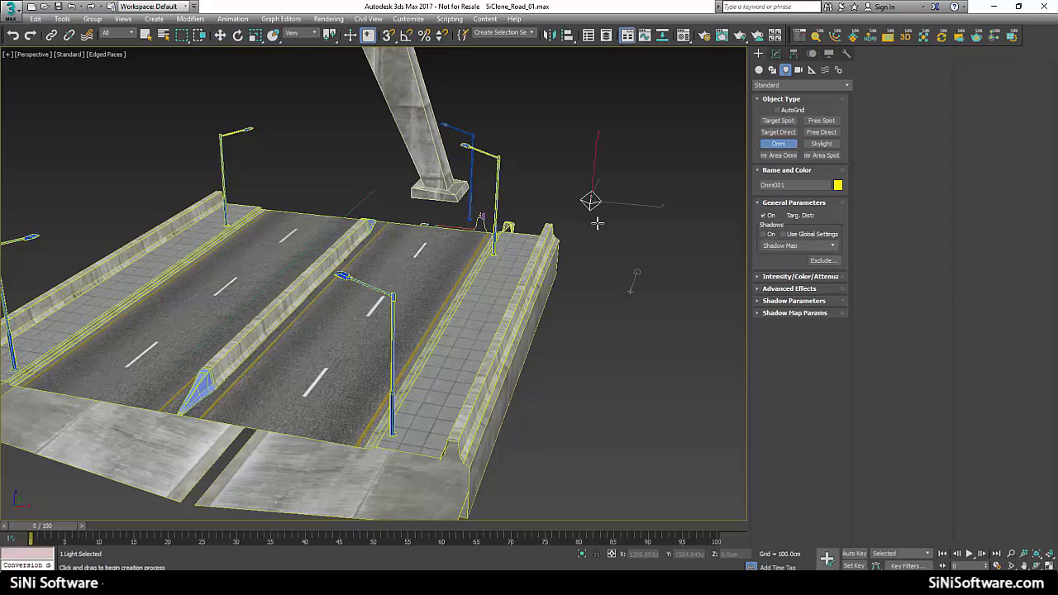
pyautogui.press('w')
pyautogui.moveTo(603, 266); pyautogui.dragTo(625, 229, button='middle')
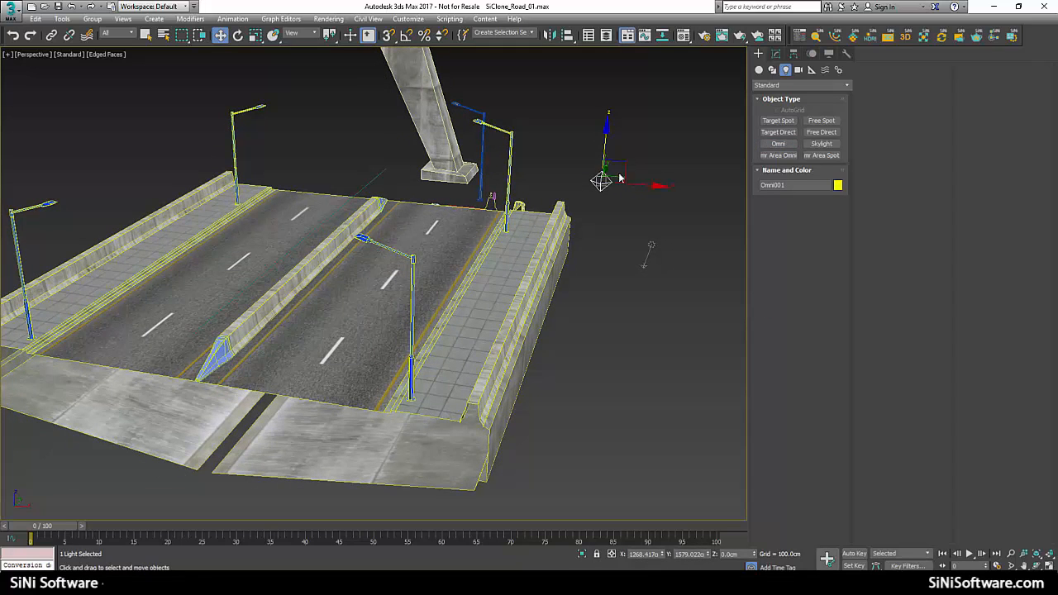
pyautogui.scroll(5, 596, 190)
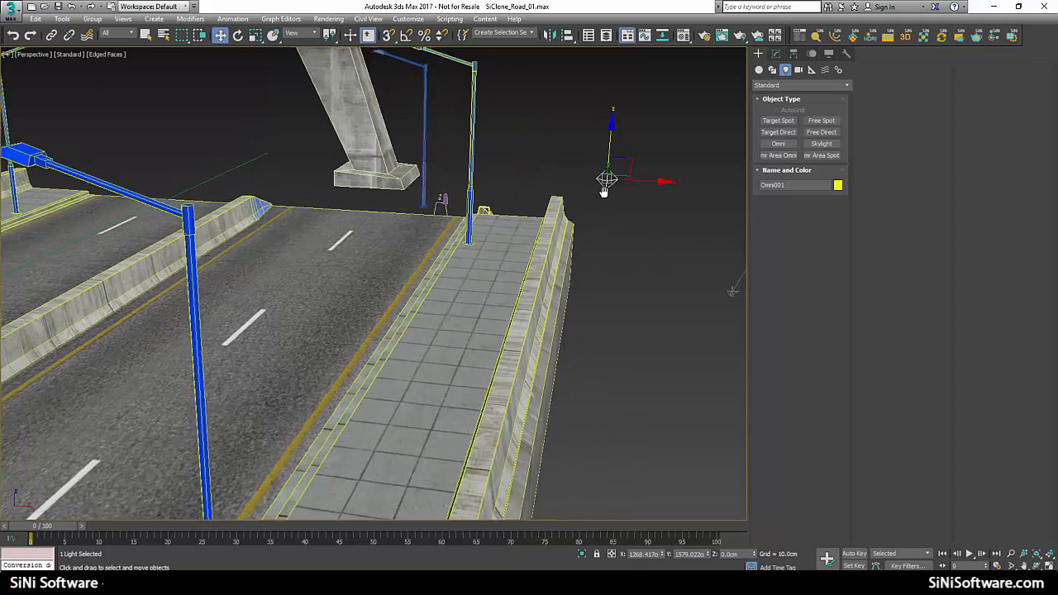
pyautogui.scroll(-5, 606, 189)
# Add the Omni001 light to the road SiClone's single distribution objects.
pyautogui.click(775, 55)
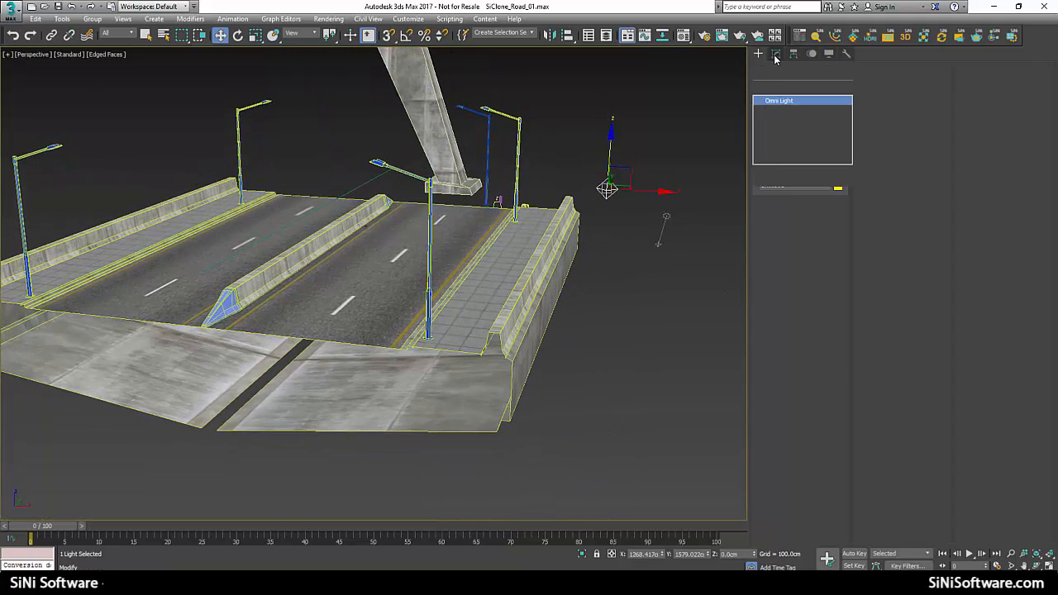
pyautogui.click(497, 252)
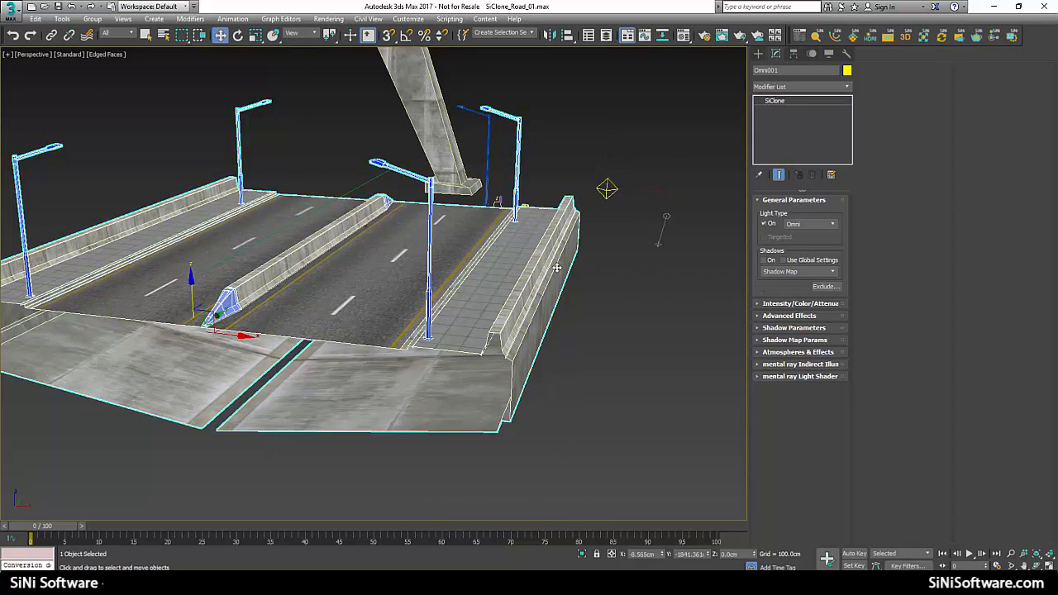
pyautogui.keyDown('alt'); pyautogui.moveTo(555, 267); pyautogui.dragTo(545, 287, button='middle'); pyautogui.keyUp('alt')
pyautogui.click(865, 160)
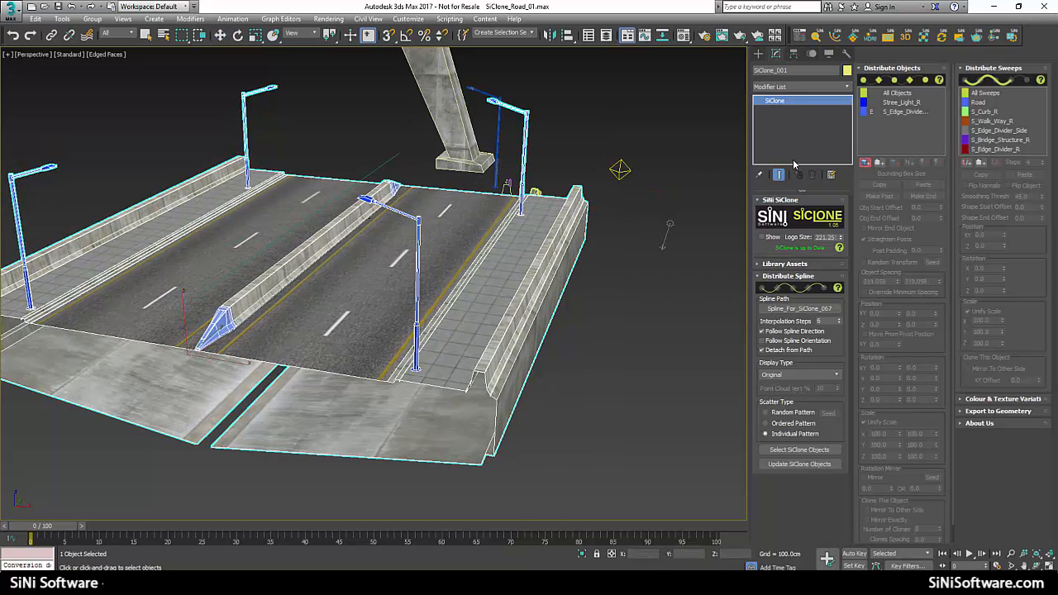
pyautogui.click(619, 171)
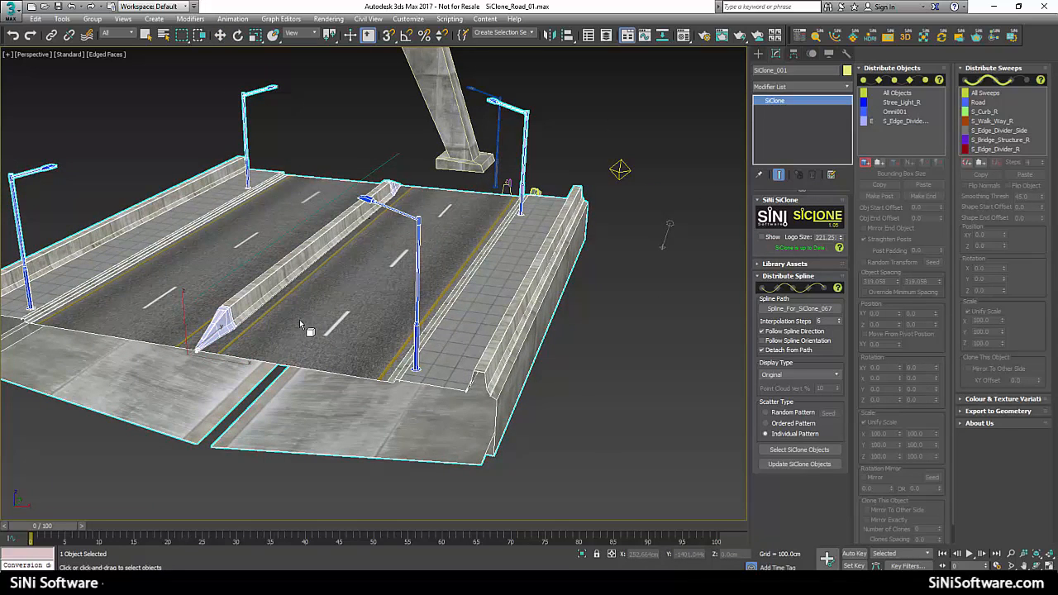
pyautogui.keyDown('alt'); pyautogui.moveTo(299, 319); pyautogui.dragTo(305, 318, button='middle'); pyautogui.keyUp('alt')
pyautogui.scroll(6, 306, 319)
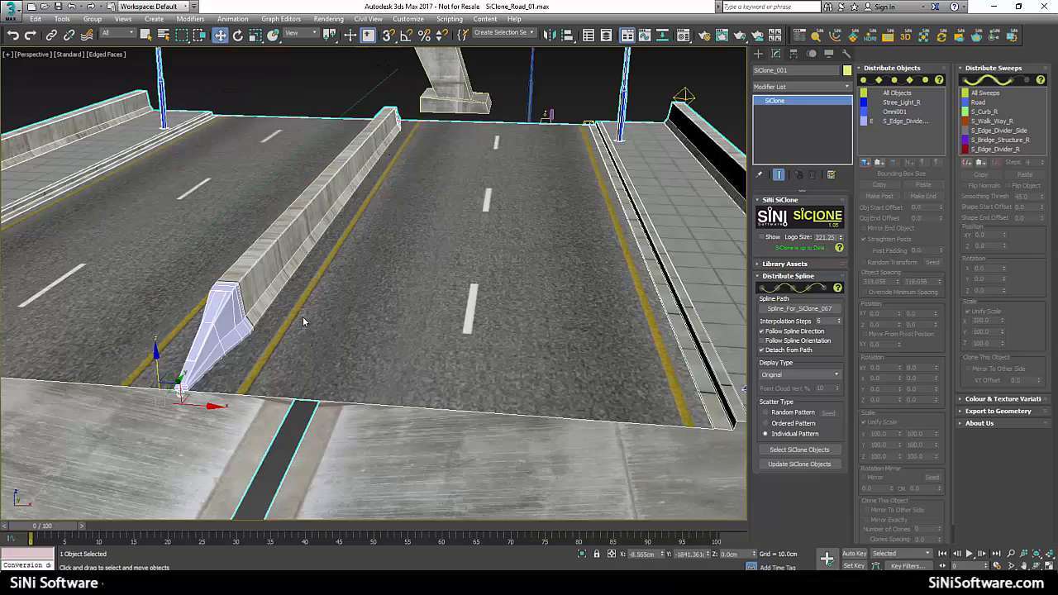
# Copy the distribution settings of Stree_Light_R and paste them onto Omni001.
pyautogui.click(899, 104)
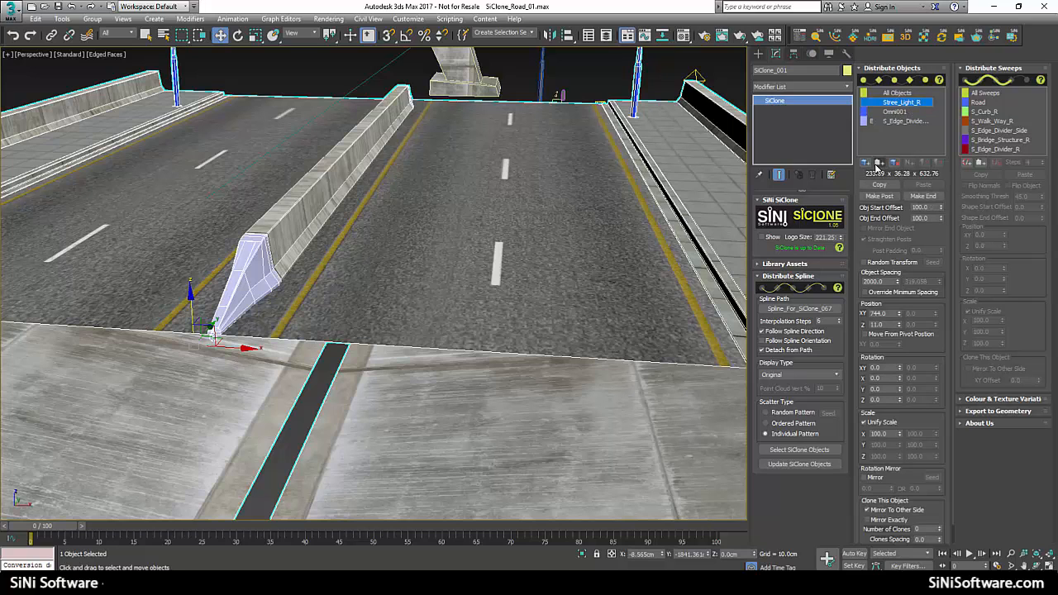
pyautogui.click(899, 112)
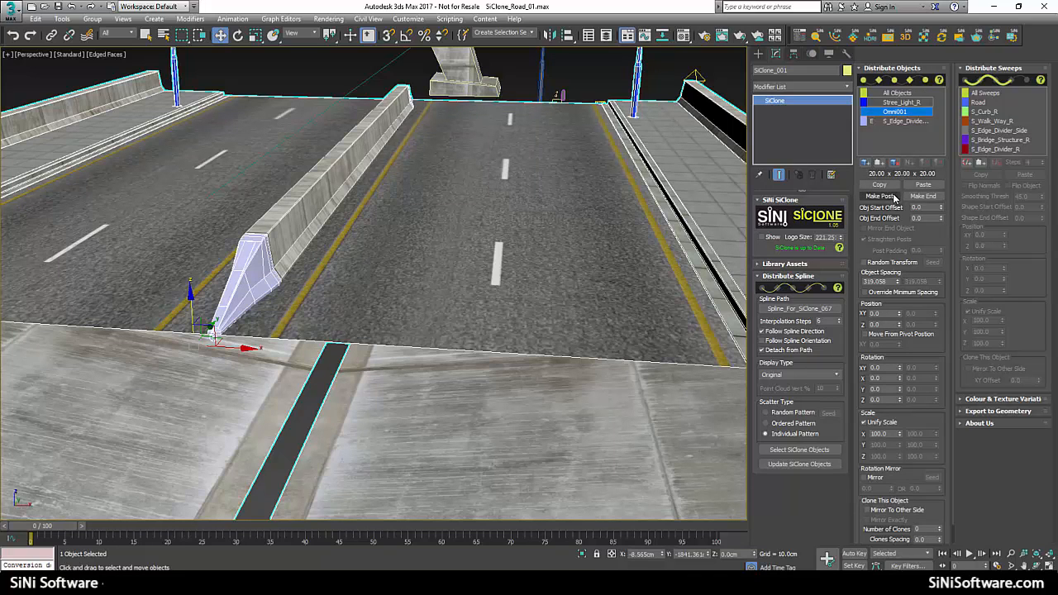
pyautogui.moveTo(432, 196); pyautogui.dragTo(391, 216, button='middle')
pyautogui.scroll(-5, 395, 216)
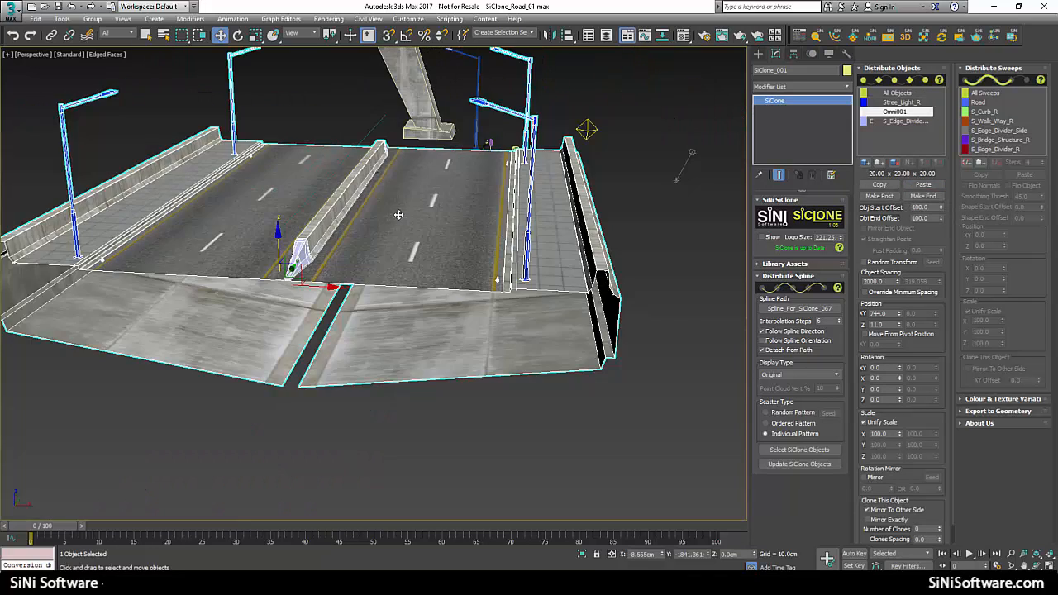
pyautogui.scroll(4, 400, 220)
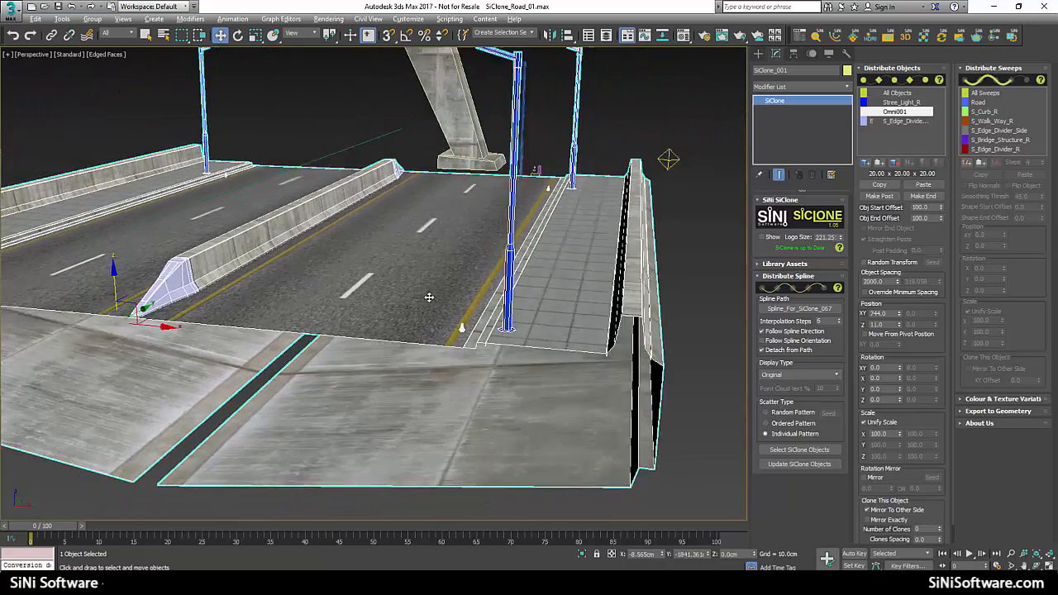
pyautogui.keyDown('alt'); pyautogui.moveTo(428, 297); pyautogui.dragTo(596, 310, button='middle'); pyautogui.keyUp('alt')
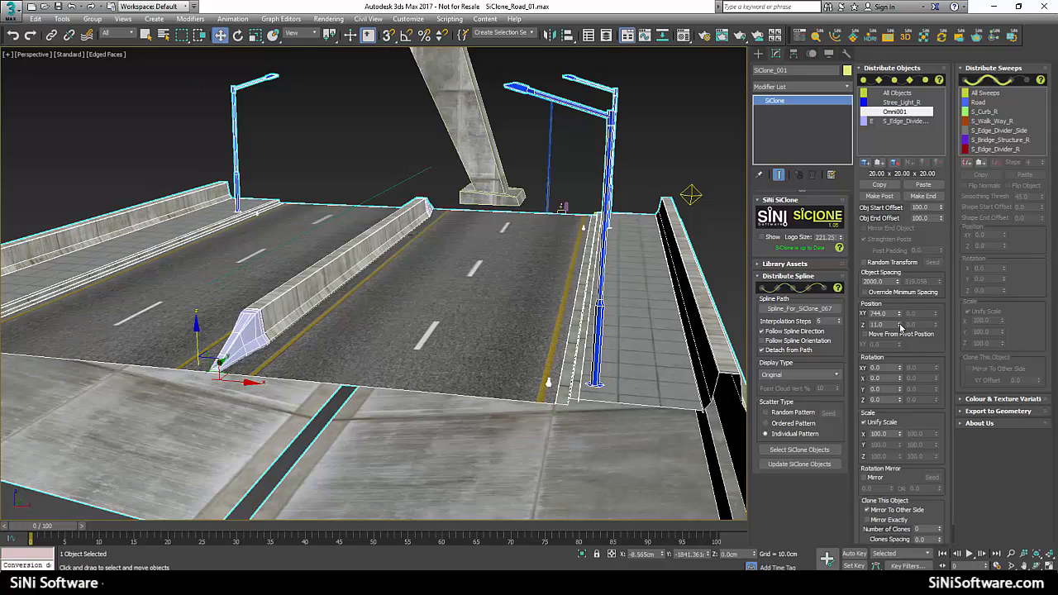
# Raise the distributed Omni001 lights to Z 615 and enable Move From Pivot Position with XY 91 to place them beneath the lamp heads.
pyautogui.moveTo(900, 328); pyautogui.dragTo(898, 565)
pyautogui.keyDown('alt'); pyautogui.moveTo(450, 112); pyautogui.dragTo(468, 171, button='middle'); pyautogui.keyUp('alt')
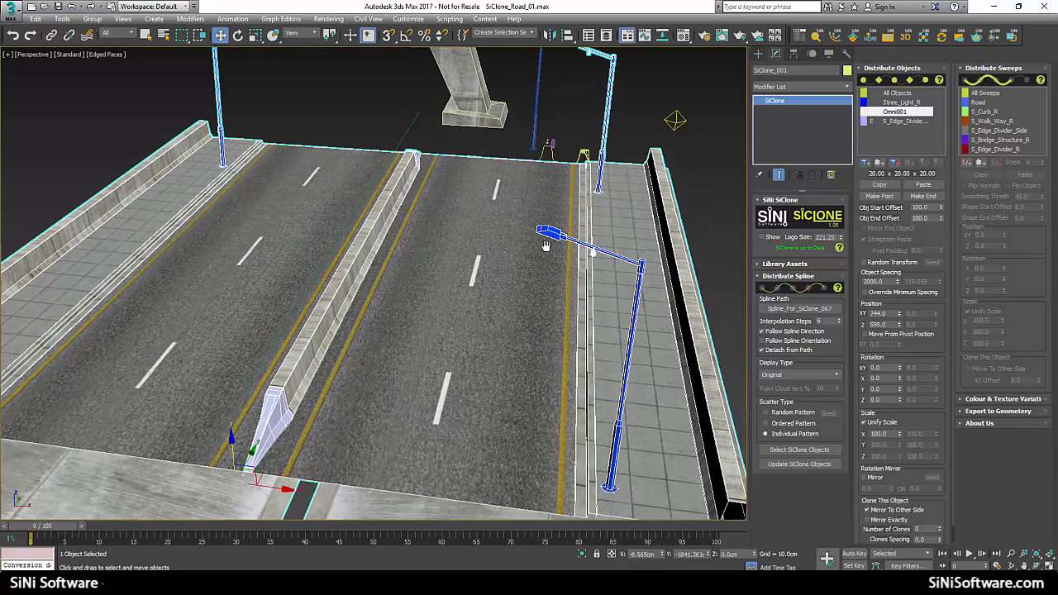
pyautogui.scroll(-4, 546, 246)
pyautogui.keyDown('alt'); pyautogui.moveTo(504, 224); pyautogui.dragTo(468, 149, button='middle'); pyautogui.keyUp('alt')
pyautogui.scroll(4, 560, 205)
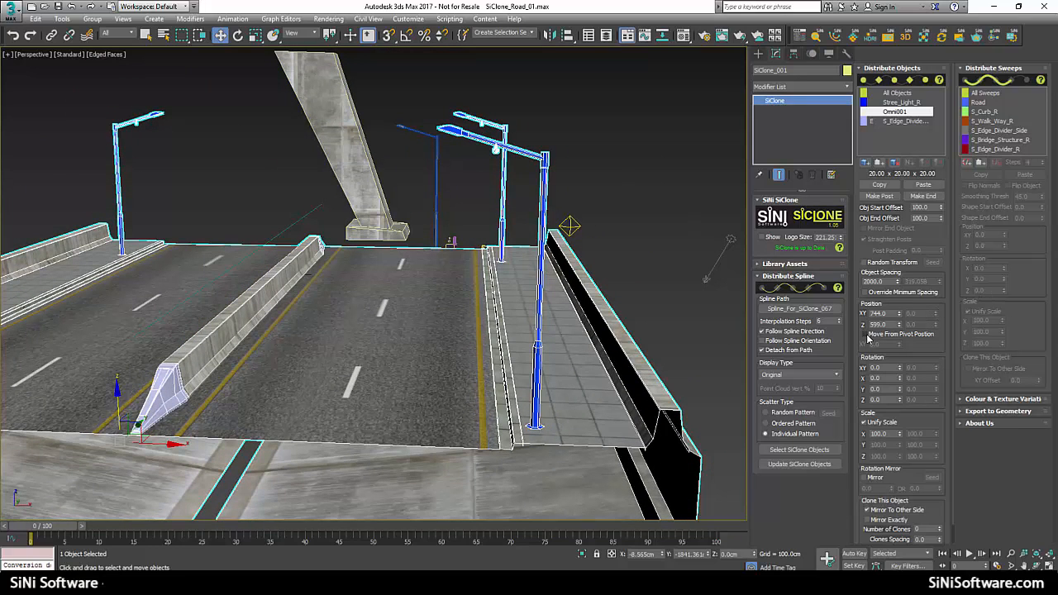
pyautogui.moveTo(898, 345); pyautogui.dragTo(867, 292)
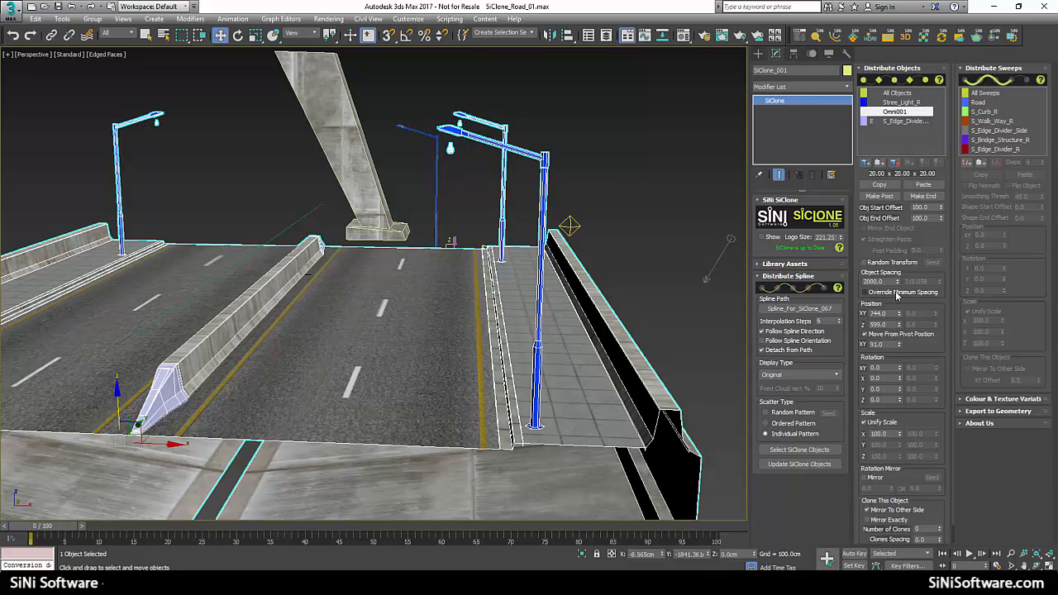
pyautogui.moveTo(898, 326); pyautogui.dragTo(897, 310)
# Examine the road from several angles, checking the Omni lights beneath the street lamp heads on both sides.
pyautogui.keyDown('alt'); pyautogui.moveTo(359, 306); pyautogui.dragTo(304, 327, button='middle'); pyautogui.keyUp('alt')
pyautogui.scroll(-5, 304, 327)
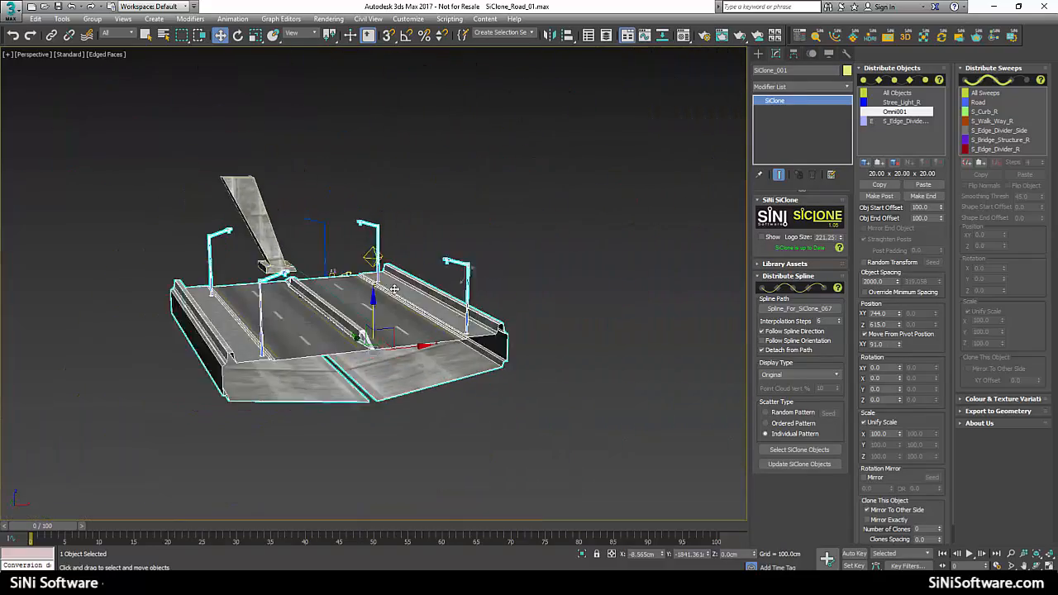
pyautogui.scroll(8, 453, 215)
pyautogui.keyDown('alt'); pyautogui.moveTo(472, 264); pyautogui.dragTo(479, 298, button='middle'); pyautogui.keyUp('alt')
pyautogui.scroll(-5, 479, 298)
pyautogui.keyDown('alt'); pyautogui.moveTo(415, 353); pyautogui.dragTo(411, 337, button='middle'); pyautogui.keyUp('alt')
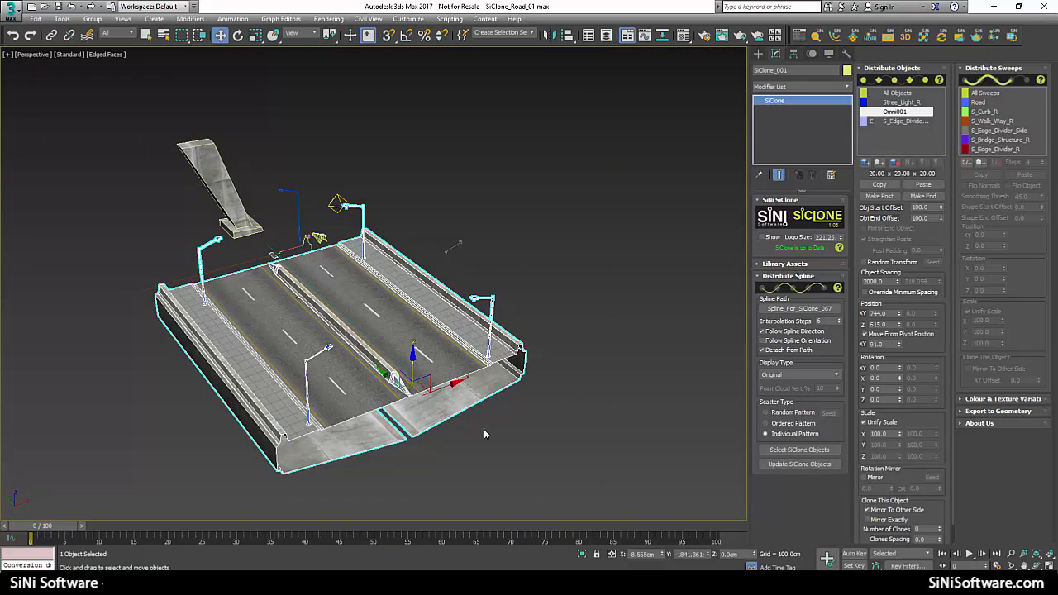
pyautogui.keyDown('alt'); pyautogui.moveTo(483, 428); pyautogui.dragTo(433, 377, button='middle'); pyautogui.keyUp('alt')
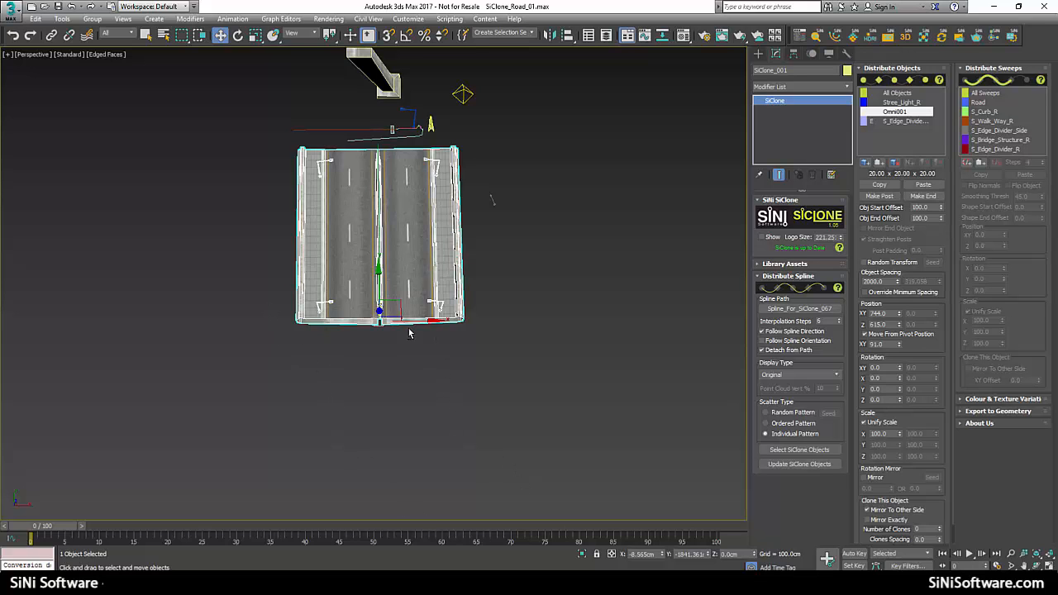
pyautogui.scroll(4, 412, 291)
pyautogui.moveTo(409, 333)
pyautogui.keyDown('alt'); pyautogui.mouseDown(button='middle')
pyautogui.moveTo(418, 257)
pyautogui.moveTo(423, 317)
pyautogui.mouseUp(button='middle'); pyautogui.keyUp('alt')
pyautogui.scroll(3, 418, 257)
pyautogui.keyDown('alt'); pyautogui.moveTo(423, 318); pyautogui.dragTo(411, 346, button='middle'); pyautogui.keyUp('alt')
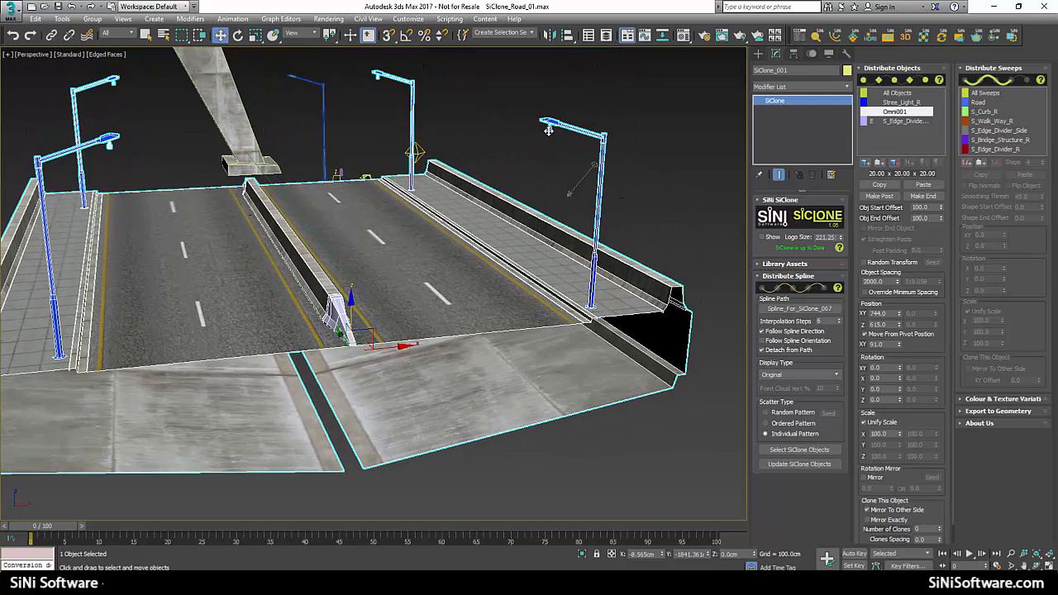
pyautogui.keyDown('alt'); pyautogui.moveTo(547, 130); pyautogui.dragTo(533, 148, button='middle'); pyautogui.keyUp('alt')
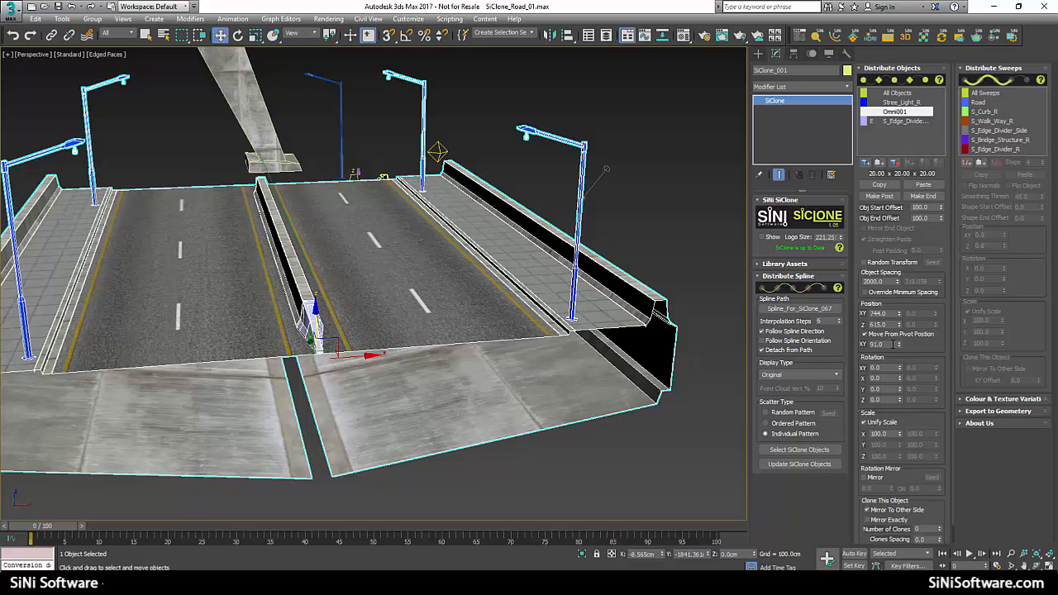
# Refine the road's spline path with an additional vertex roughly midway along the road.
pyautogui.keyDown('alt'); pyautogui.moveTo(459, 183); pyautogui.dragTo(484, 229, button='middle'); pyautogui.keyUp('alt')
pyautogui.scroll(-4, 438, 233)
pyautogui.scroll(3, 432, 227)
pyautogui.scroll(-3, 412, 210)
pyautogui.click(409, 83)
pyautogui.press('1')
pyautogui.scroll(-5, 439, 150)
pyautogui.rightClick(472, 222)
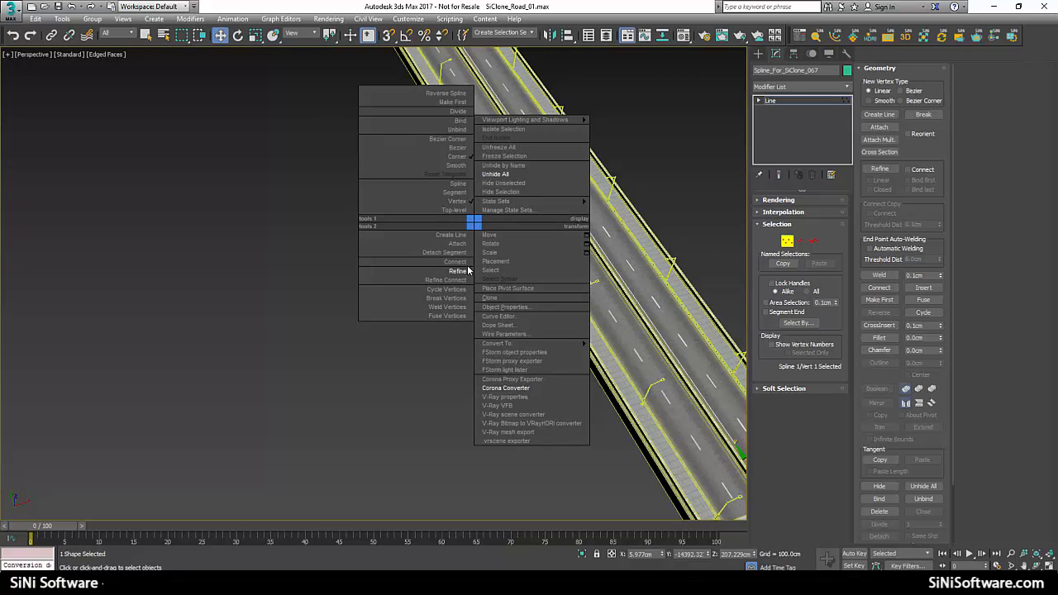
pyautogui.click(467, 270)
pyautogui.click(546, 172)
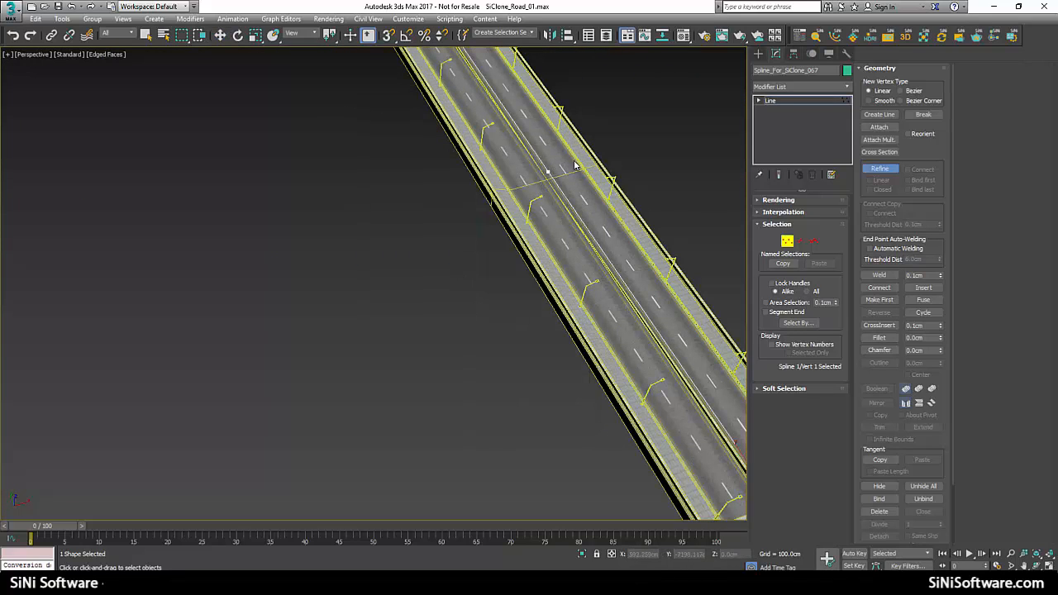
pyautogui.rightClick(582, 162)
# Convert the new middle spline vertex to Smooth and move it to X about -3597 cm, bending the road into a curve.
pyautogui.moveTo(619, 145); pyautogui.dragTo(485, 204)
pyautogui.rightClick(483, 201)
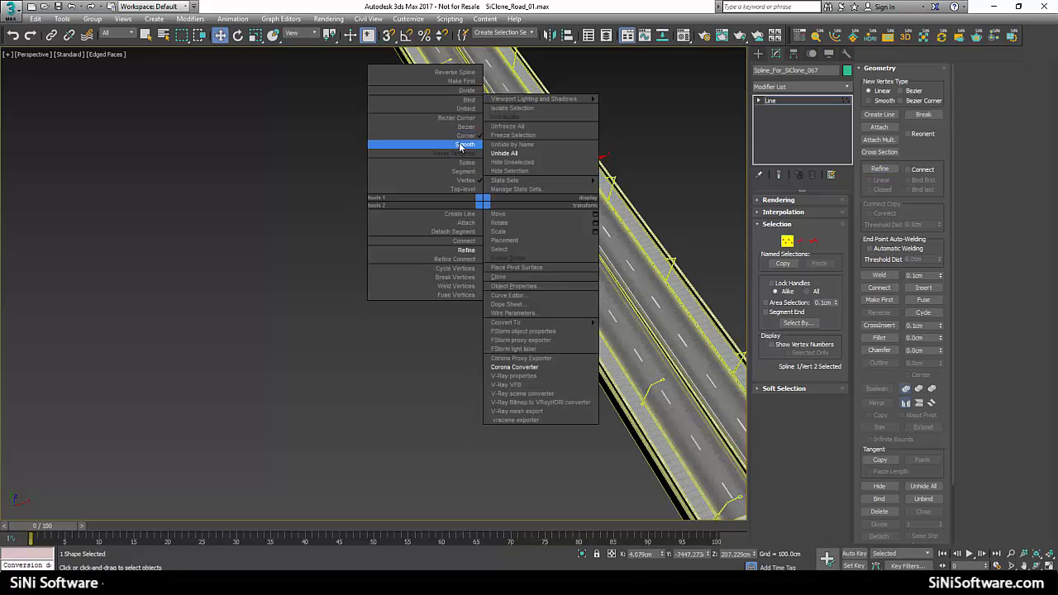
pyautogui.click(461, 149)
pyautogui.scroll(-5, 541, 207)
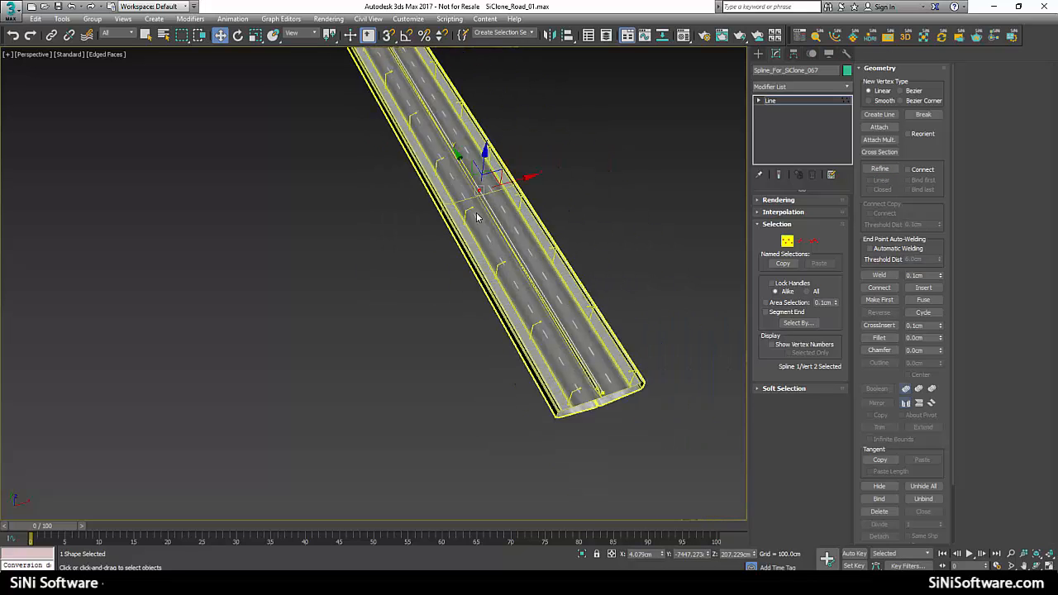
pyautogui.keyDown('alt'); pyautogui.moveTo(477, 217); pyautogui.dragTo(452, 220, button='middle'); pyautogui.keyUp('alt')
pyautogui.moveTo(521, 199); pyautogui.dragTo(434, 198)
# Examine the curved road from above and from the side, checking how the barriers, road sections and street lights follow the bend.
pyautogui.scroll(8, 434, 213)
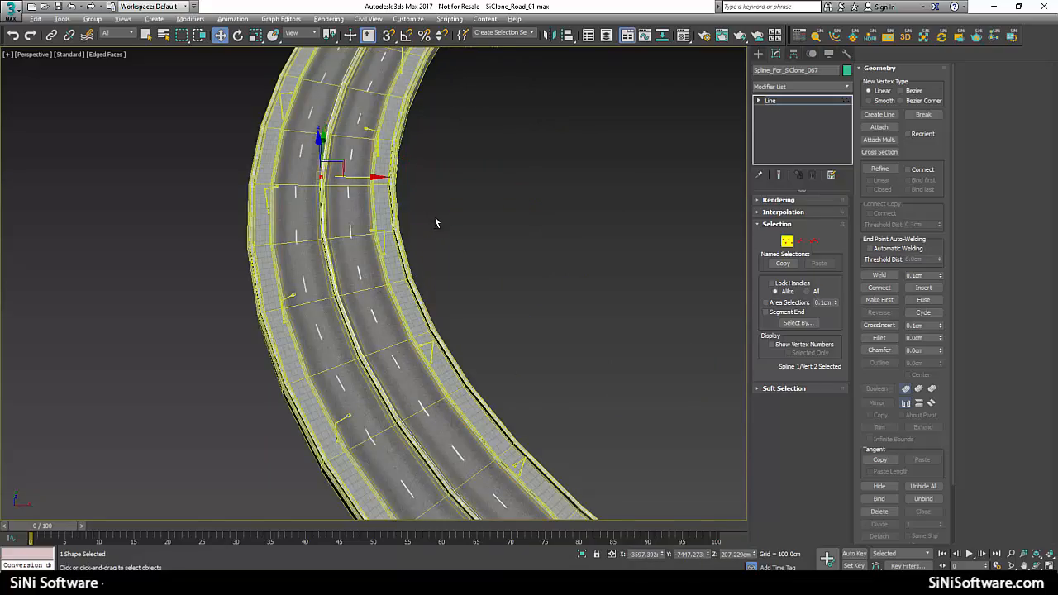
pyautogui.keyDown('alt'); pyautogui.moveTo(387, 213); pyautogui.dragTo(509, 116, button='middle'); pyautogui.keyUp('alt')
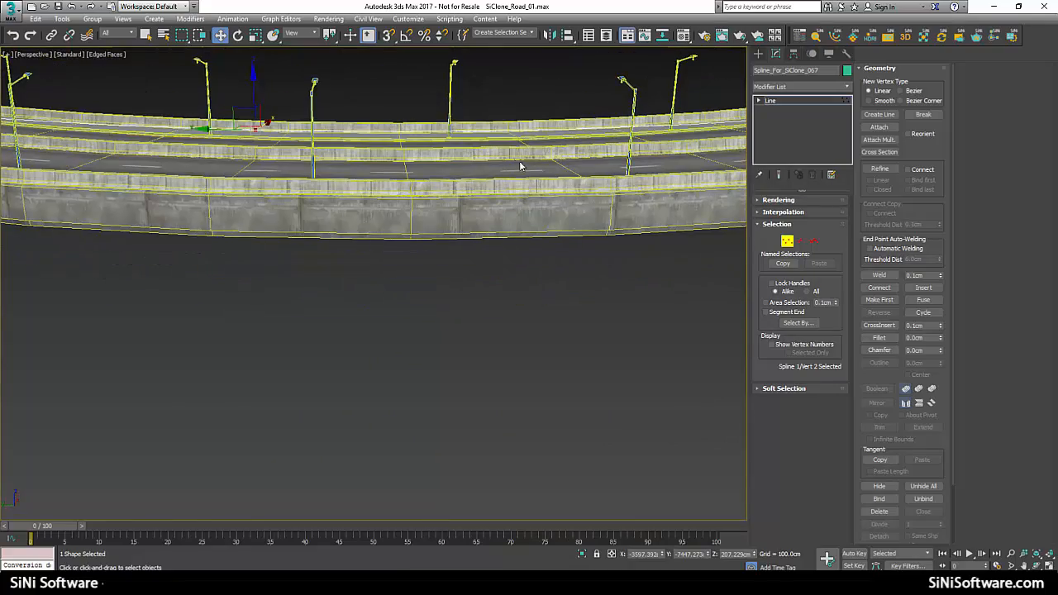
pyautogui.keyDown('alt'); pyautogui.moveTo(519, 166); pyautogui.dragTo(424, 260, button='middle'); pyautogui.keyUp('alt')
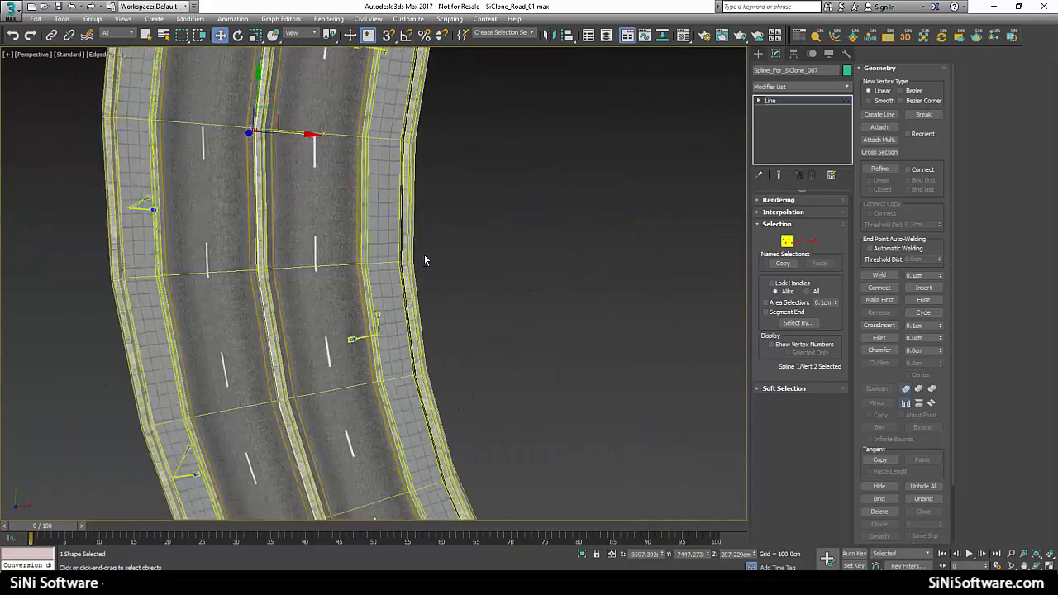
pyautogui.scroll(-10, 424, 260)
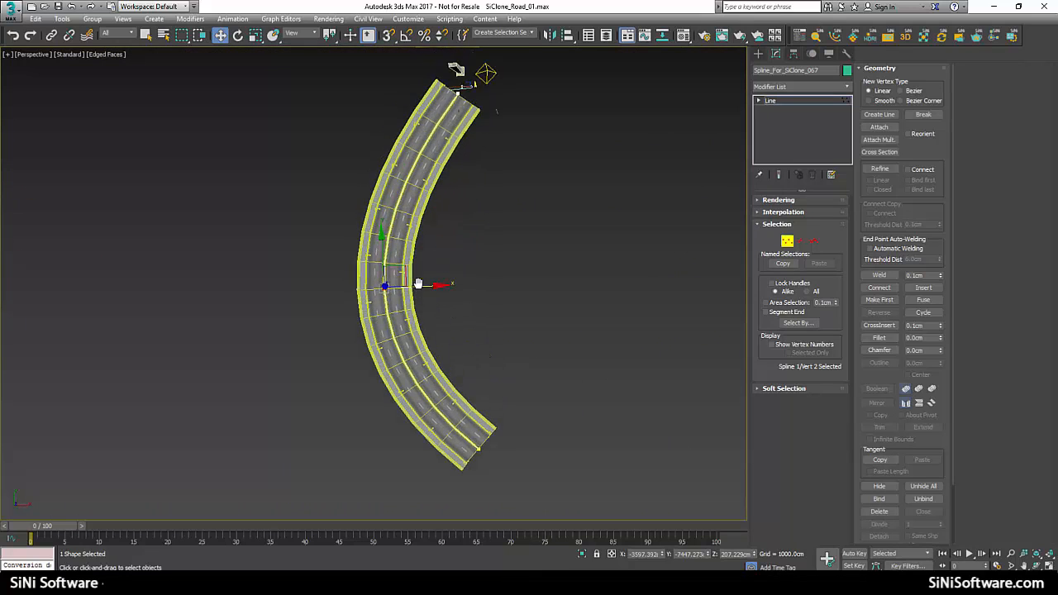
pyautogui.scroll(3, 467, 144)
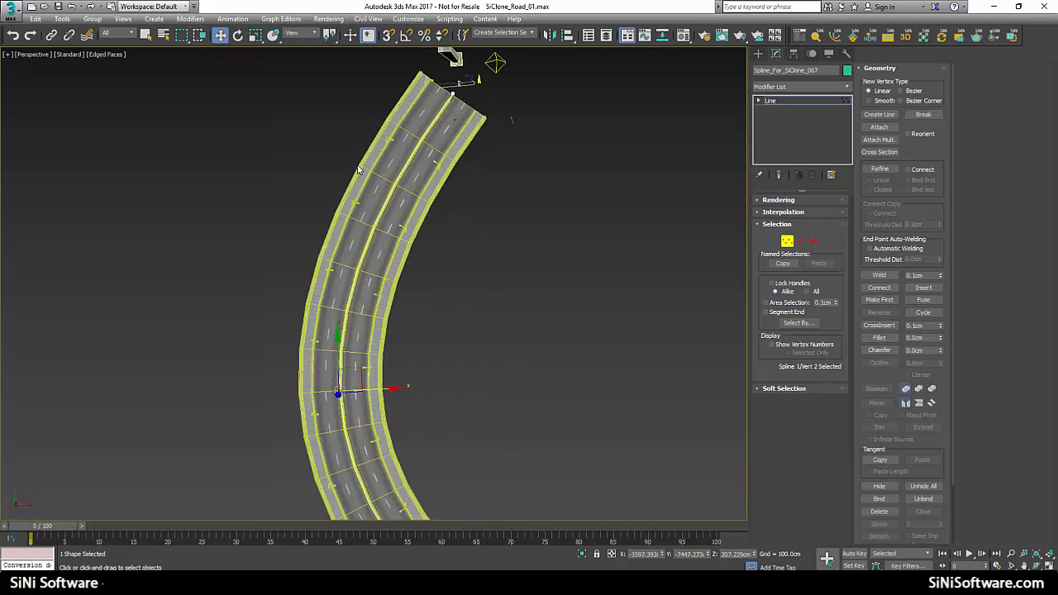
pyautogui.keyDown('alt'); pyautogui.moveTo(361, 221); pyautogui.dragTo(443, 350, button='middle'); pyautogui.keyUp('alt')
pyautogui.scroll(4, 443, 347)
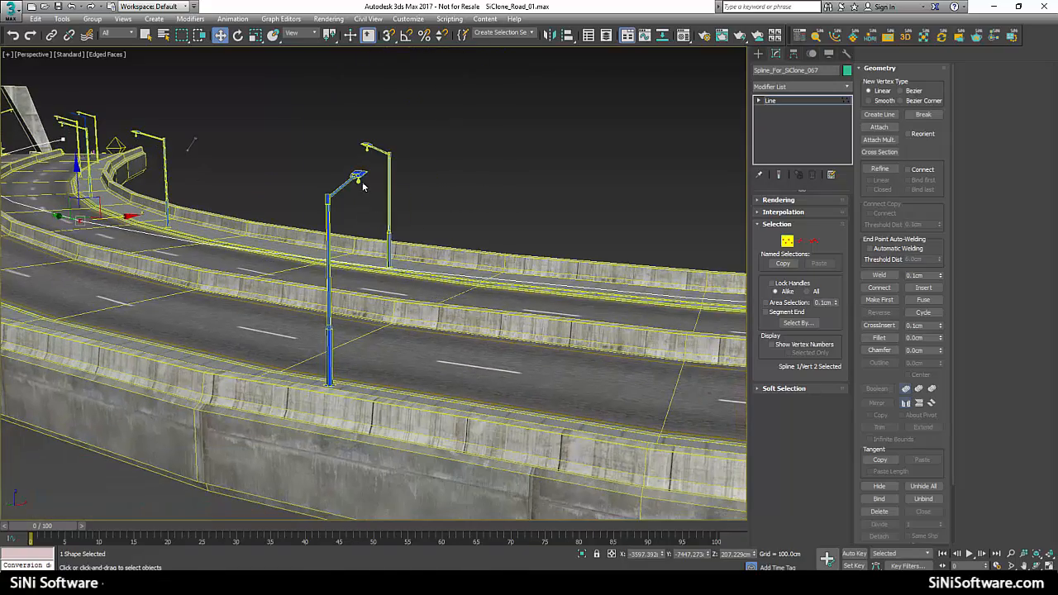
pyautogui.scroll(-5, 369, 188)
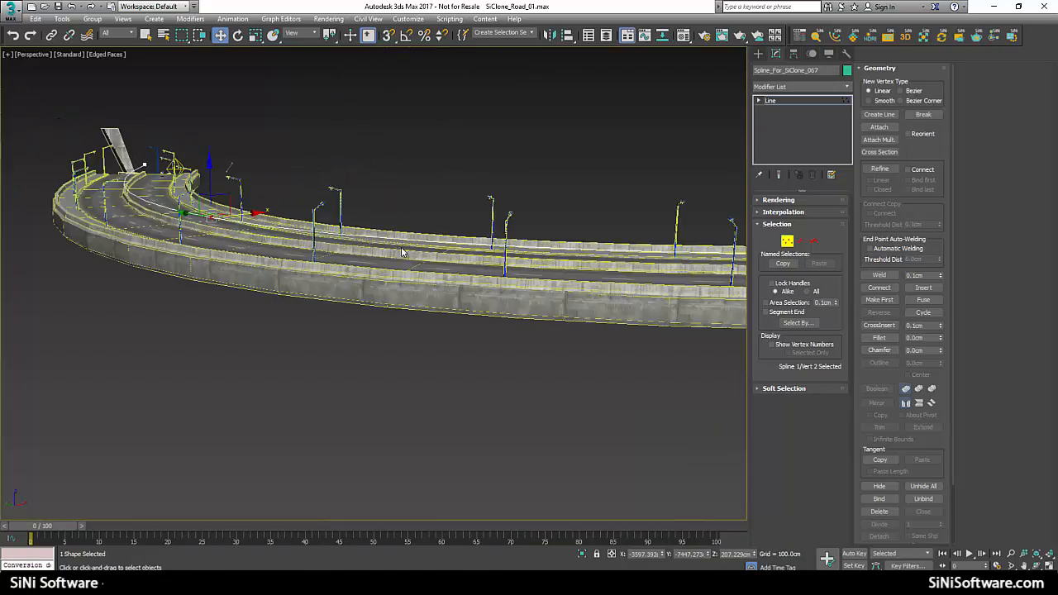
pyautogui.keyDown('alt'); pyautogui.moveTo(368, 189); pyautogui.dragTo(824, 279, button='middle'); pyautogui.keyUp('alt')
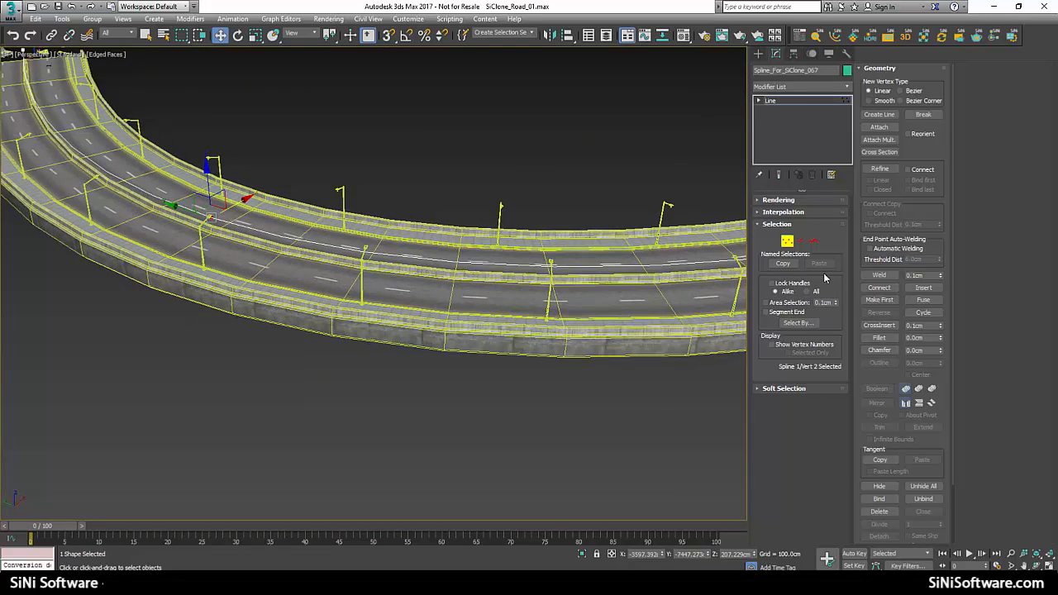
# Set the road SiClone's spline Interpolation Steps to 22 for a smoother curve.
pyautogui.click(647, 342)
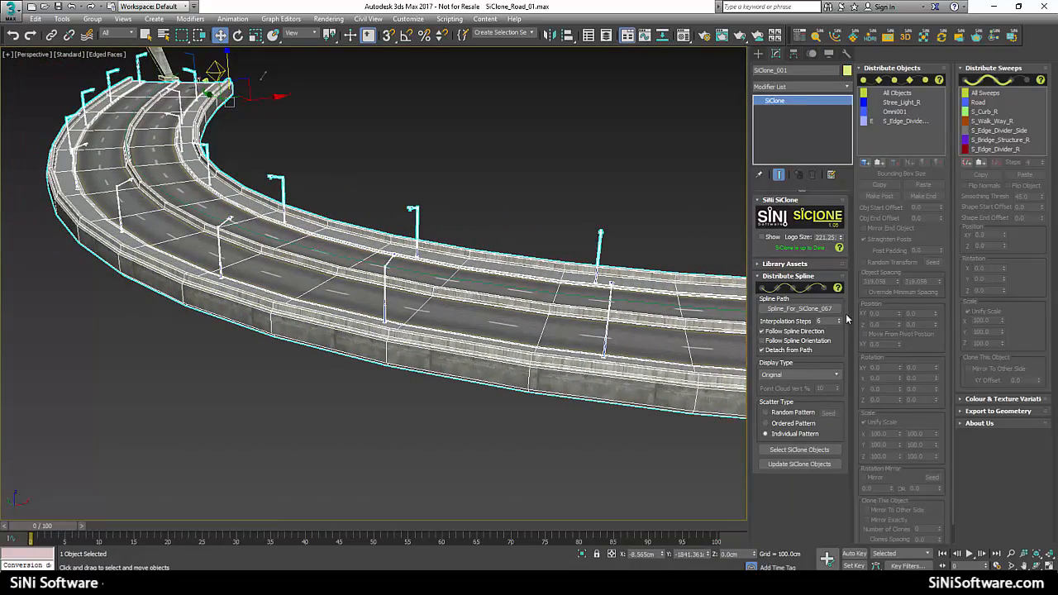
pyautogui.moveTo(838, 319); pyautogui.dragTo(839, 309)
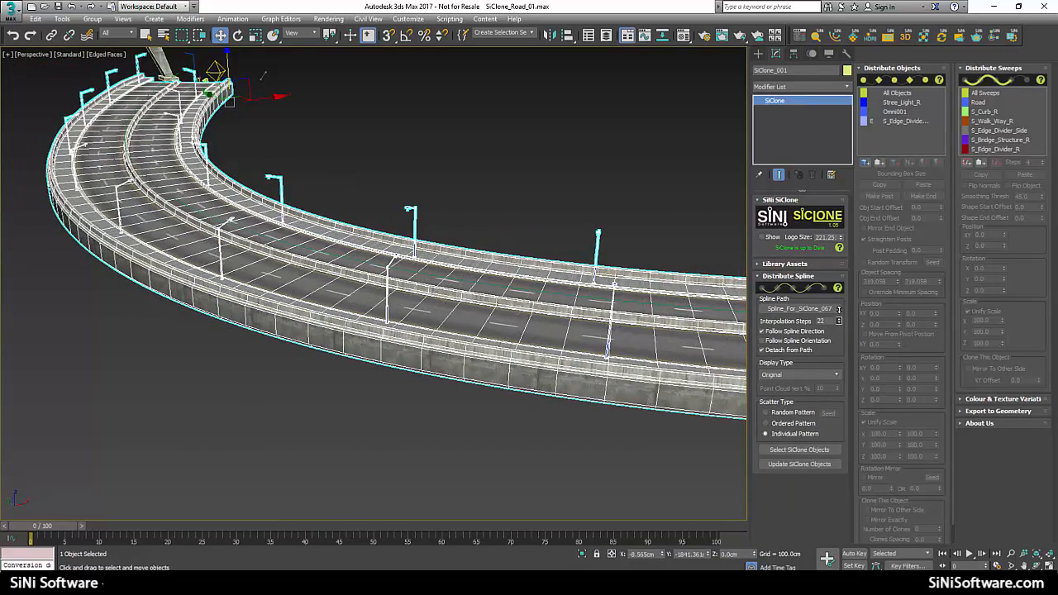
pyautogui.keyDown('alt'); pyautogui.moveTo(430, 323); pyautogui.dragTo(450, 314, button='middle'); pyautogui.keyUp('alt')
# Add the concrete bridge support Support_R to the road SiClone's single distribution objects.
pyautogui.scroll(5, 434, 253)
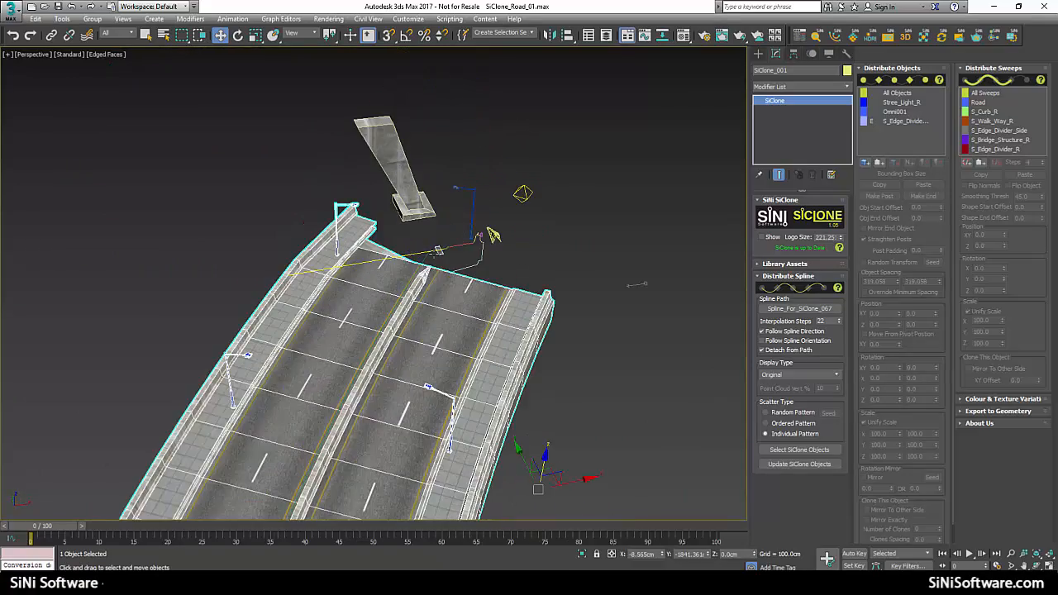
pyautogui.scroll(4, 435, 252)
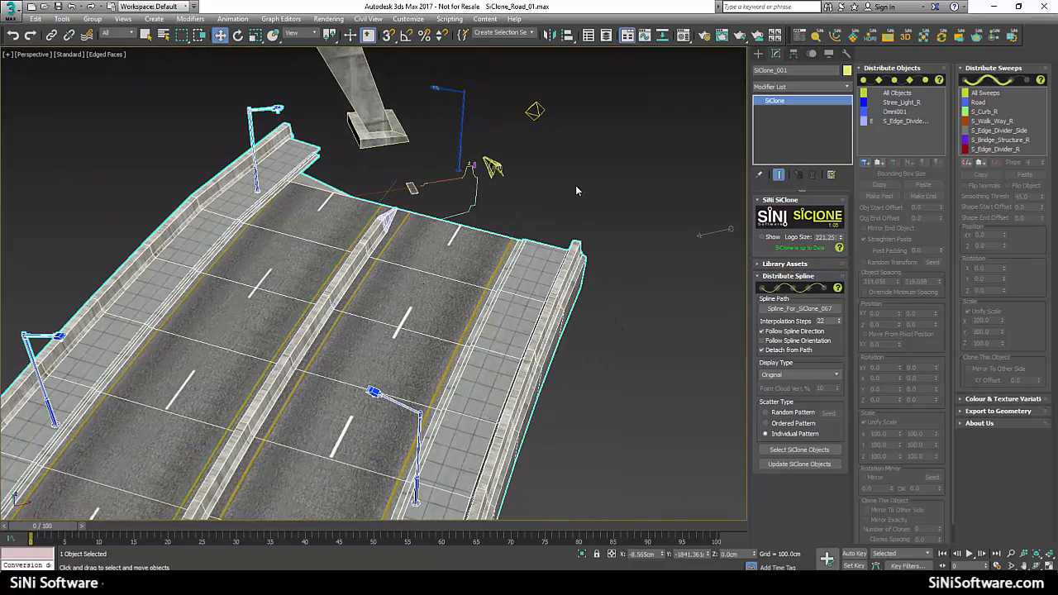
pyautogui.scroll(-6, 578, 191)
pyautogui.click(867, 161)
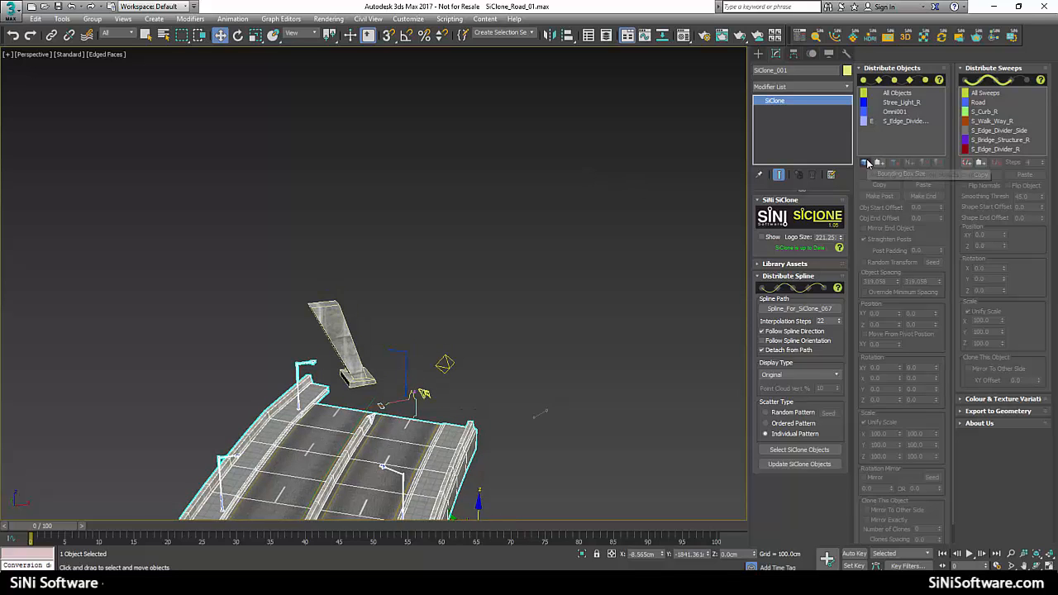
pyautogui.click(351, 376)
pyautogui.scroll(-3, 377, 221)
pyautogui.moveTo(349, 377); pyautogui.dragTo(330, 217, button='middle')
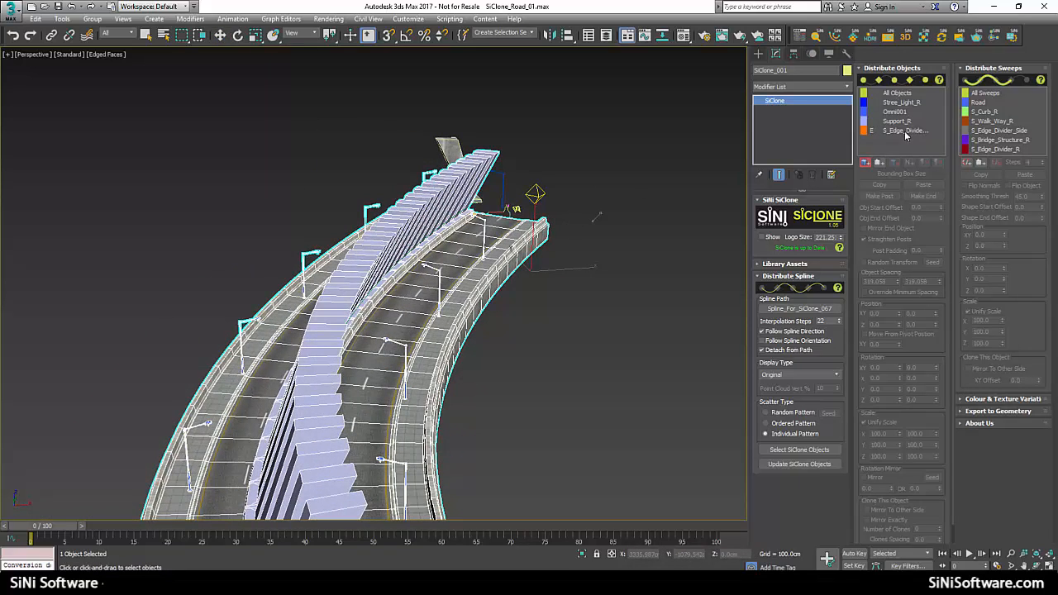
# Set the object spacing of Support_R to 2000.
pyautogui.click(905, 132)
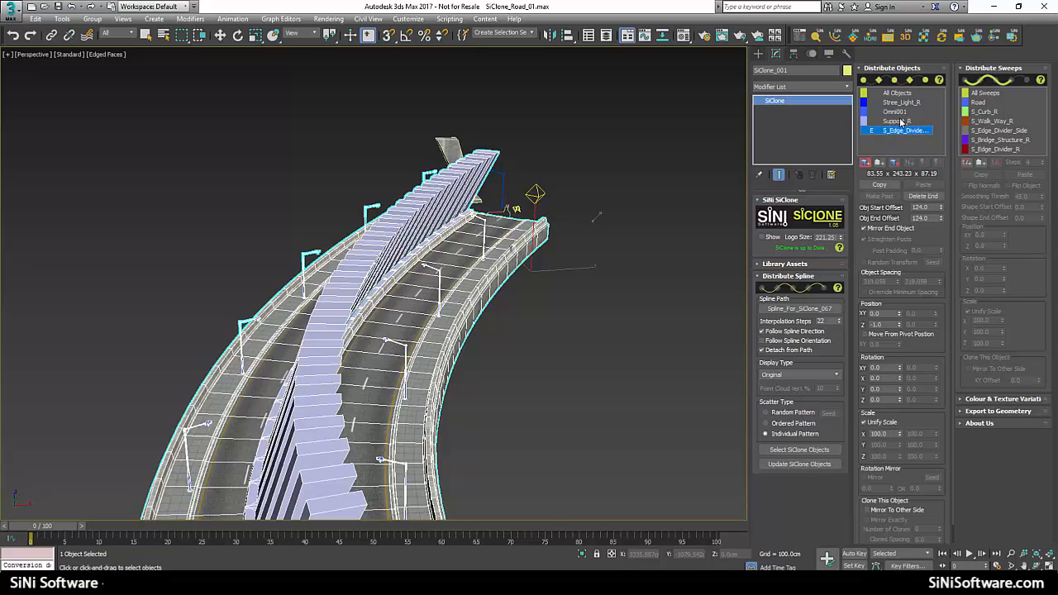
pyautogui.click(900, 122)
pyautogui.moveTo(889, 282); pyautogui.dragTo(809, 282)
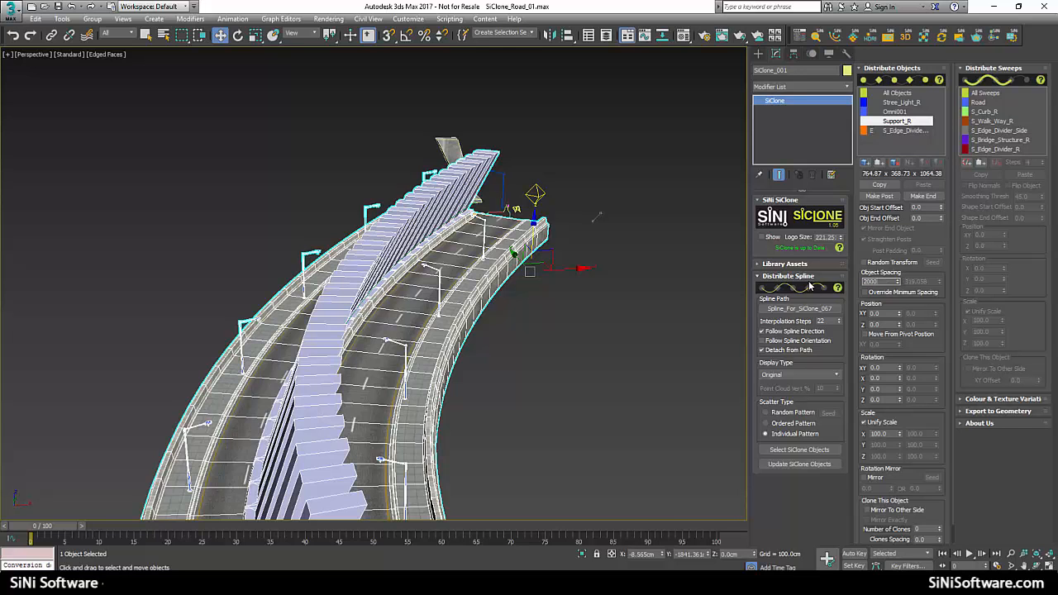
pyautogui.write('2000')
pyautogui.press('Return')
# Lower the distributed supports to Z -1408 and offset them to XY 1188, placing them under one edge of the bridge.
pyautogui.keyDown('alt'); pyautogui.moveTo(458, 397); pyautogui.dragTo(567, 298, button='middle'); pyautogui.keyUp('alt')
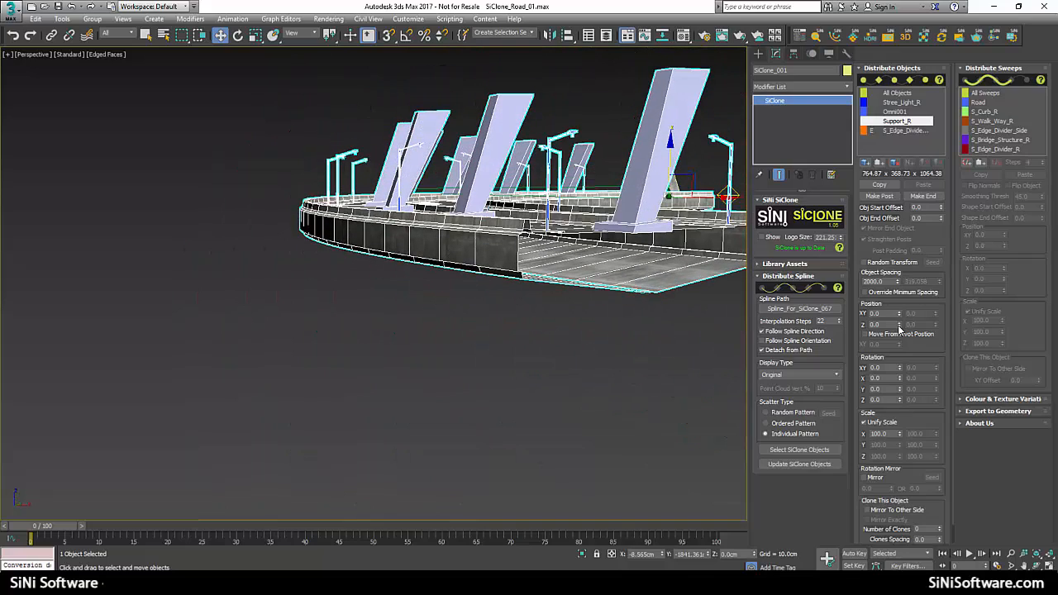
pyautogui.moveTo(899, 325); pyautogui.dragTo(893, 525)
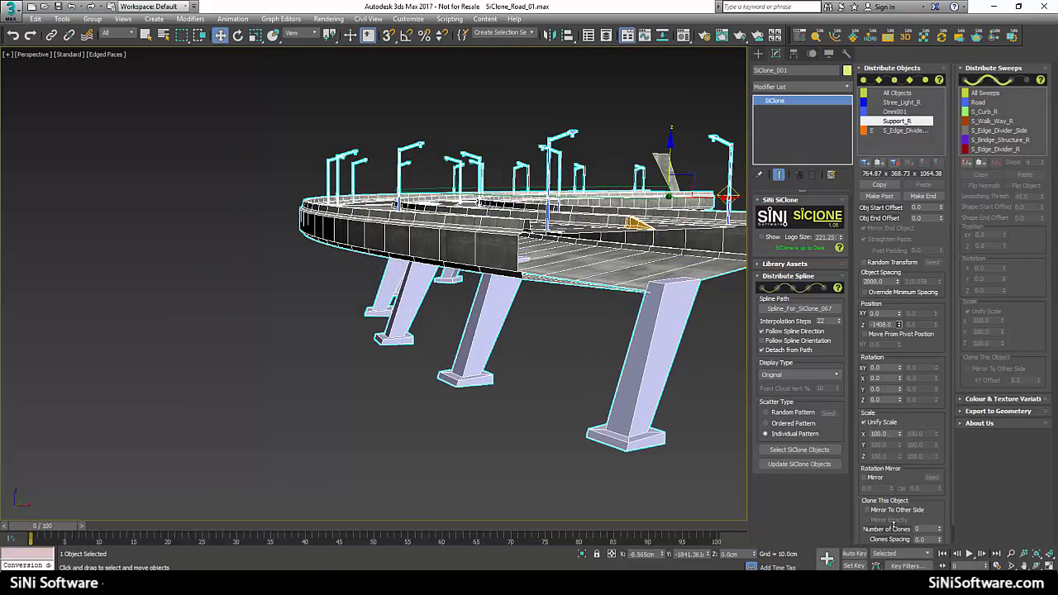
pyautogui.moveTo(898, 308); pyautogui.dragTo(898, 257)
pyautogui.keyDown('alt'); pyautogui.moveTo(472, 271); pyautogui.dragTo(447, 175, button='middle'); pyautogui.keyUp('alt')
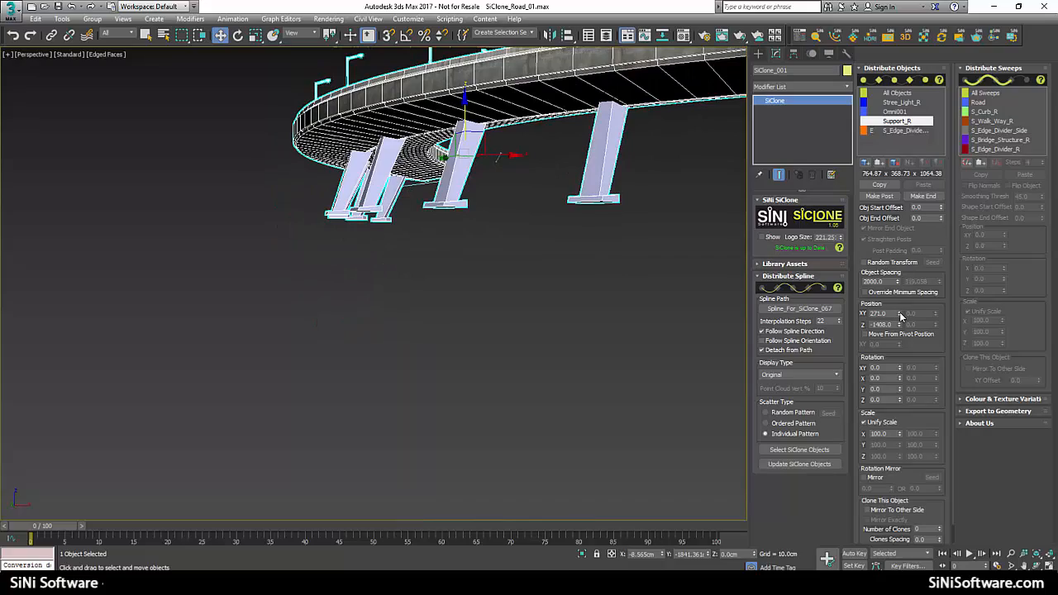
pyautogui.moveTo(899, 316); pyautogui.dragTo(898, 260)
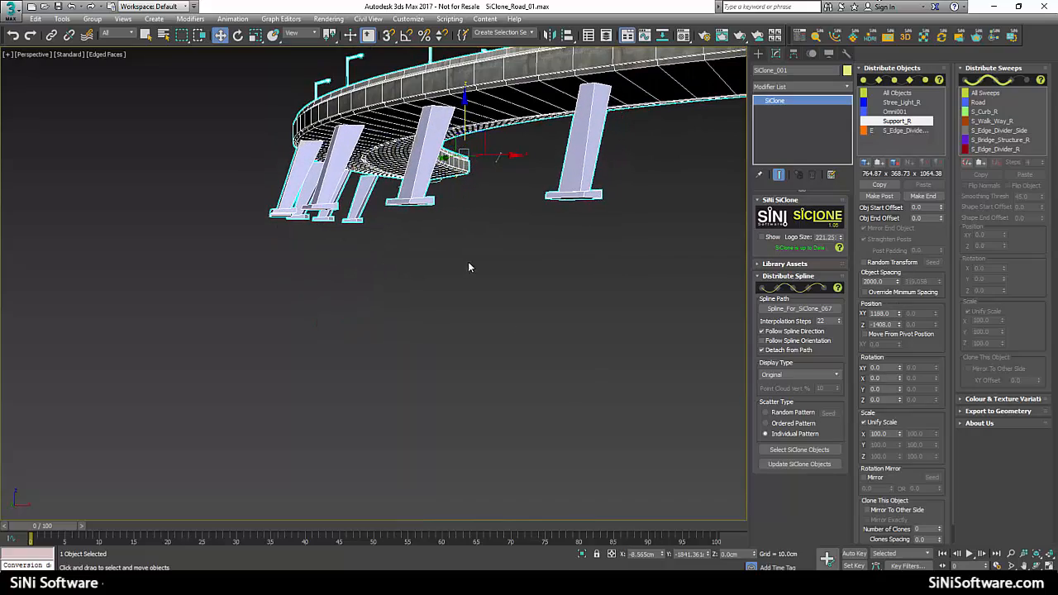
# Mirror the supports to the other side of the bridge and enable Mirror Exactly.
pyautogui.keyDown('alt'); pyautogui.moveTo(469, 267); pyautogui.dragTo(517, 322, button='middle'); pyautogui.keyUp('alt')
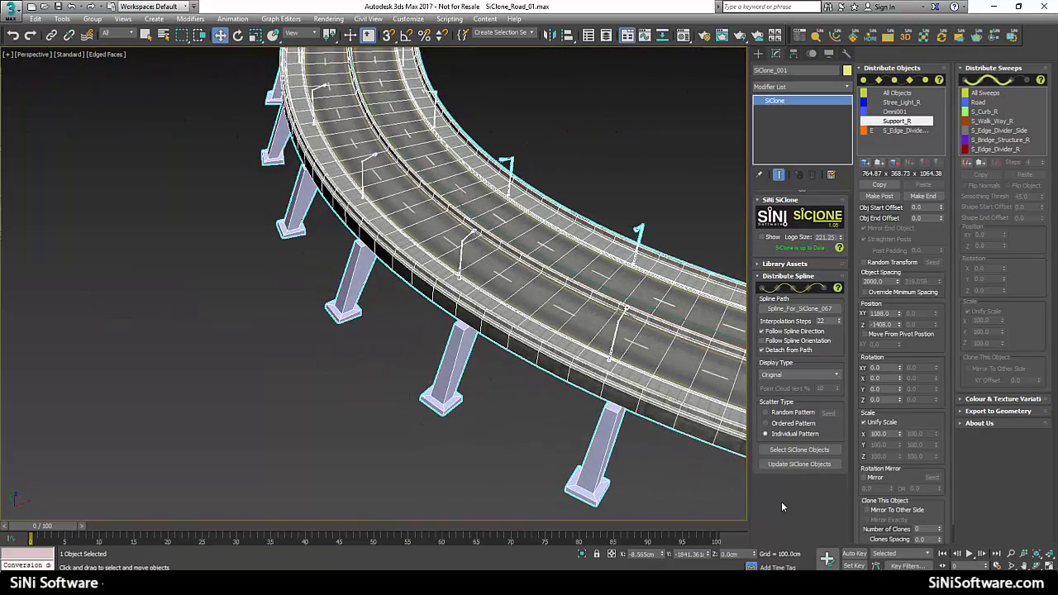
pyautogui.click(867, 510)
pyautogui.keyDown('alt'); pyautogui.moveTo(607, 361); pyautogui.dragTo(465, 276, button='middle'); pyautogui.keyUp('alt')
pyautogui.scroll(-5, 498, 335)
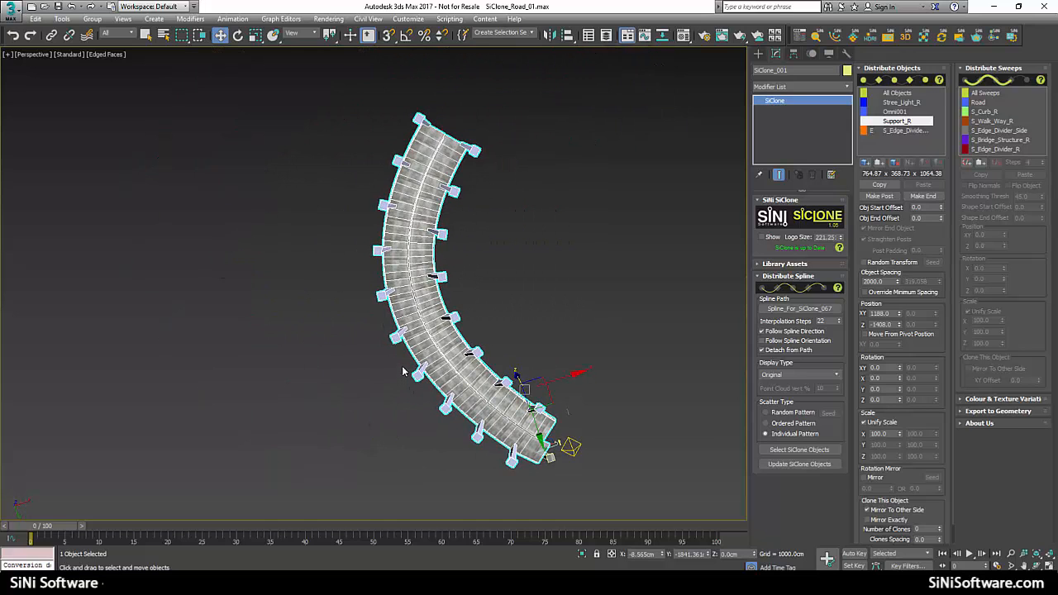
pyautogui.moveTo(403, 370); pyautogui.dragTo(413, 289, button='middle')
pyautogui.scroll(6, 414, 248)
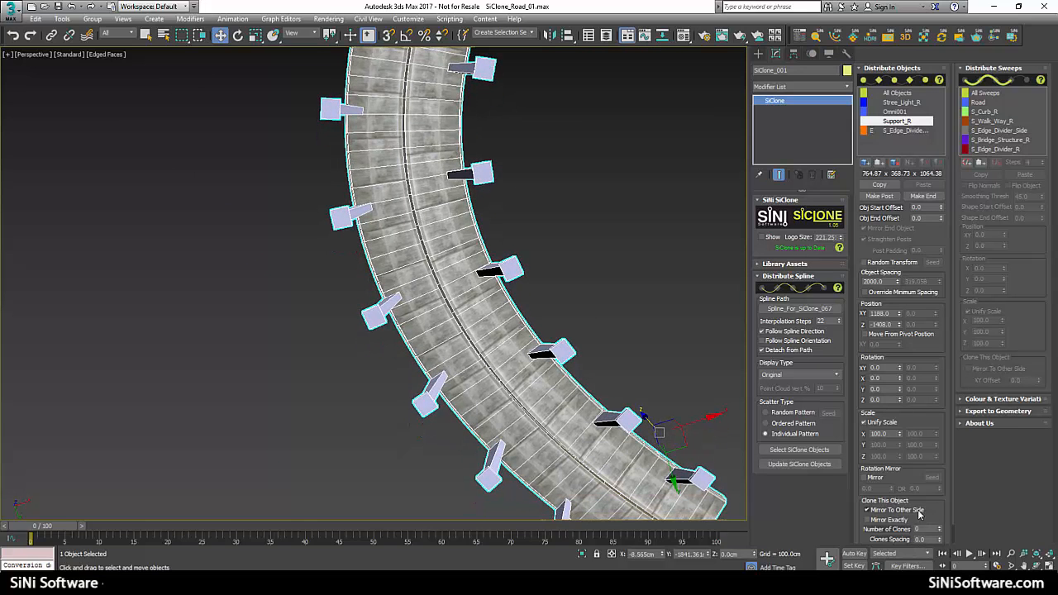
pyautogui.click(884, 523)
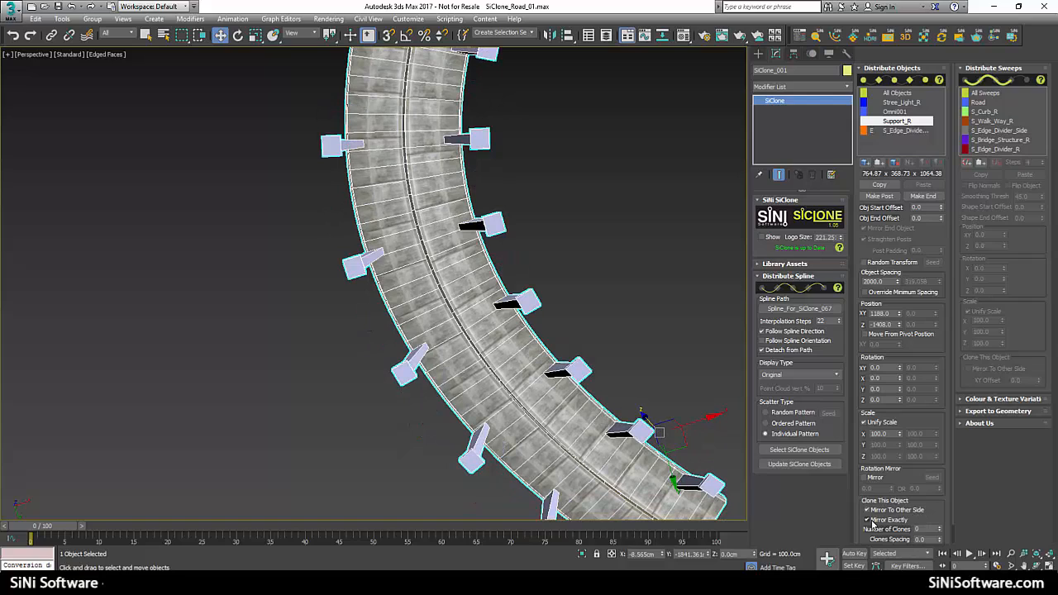
# Raise the mirrored supports to Z -1252 and bring them inward to XY 1071 to fit against the bridge structure.
pyautogui.moveTo(568, 320); pyautogui.dragTo(460, 322, button='middle')
pyautogui.scroll(-5, 560, 195)
pyautogui.scroll(15, 460, 323)
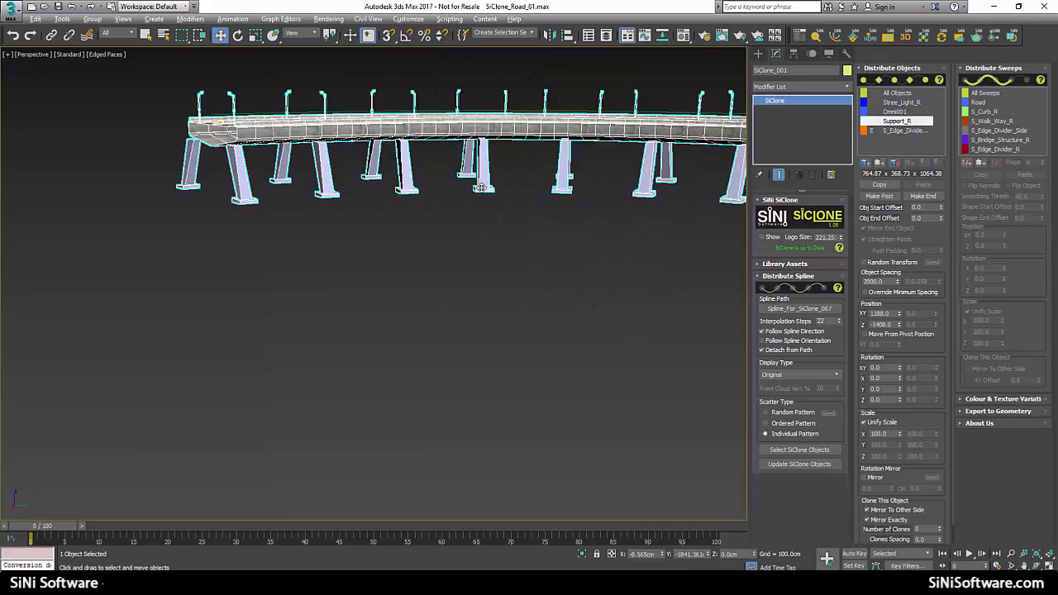
pyautogui.moveTo(493, 163); pyautogui.dragTo(715, 278, button='middle')
pyautogui.scroll(-3, 490, 260)
pyautogui.scroll(-3, 488, 413)
pyautogui.scroll(-3, 486, 327)
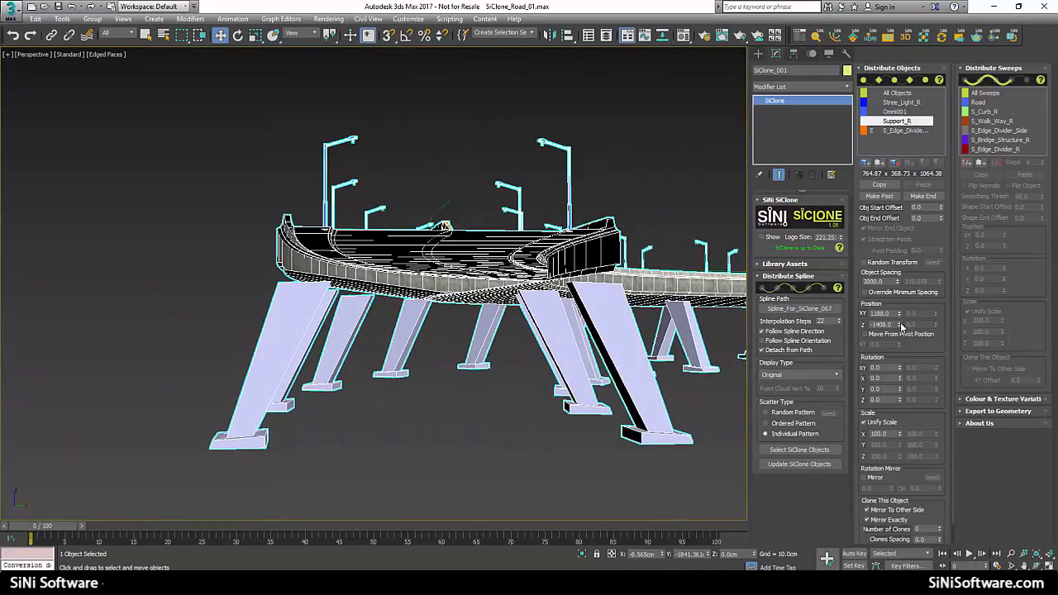
pyautogui.moveTo(898, 319); pyautogui.dragTo(896, 238)
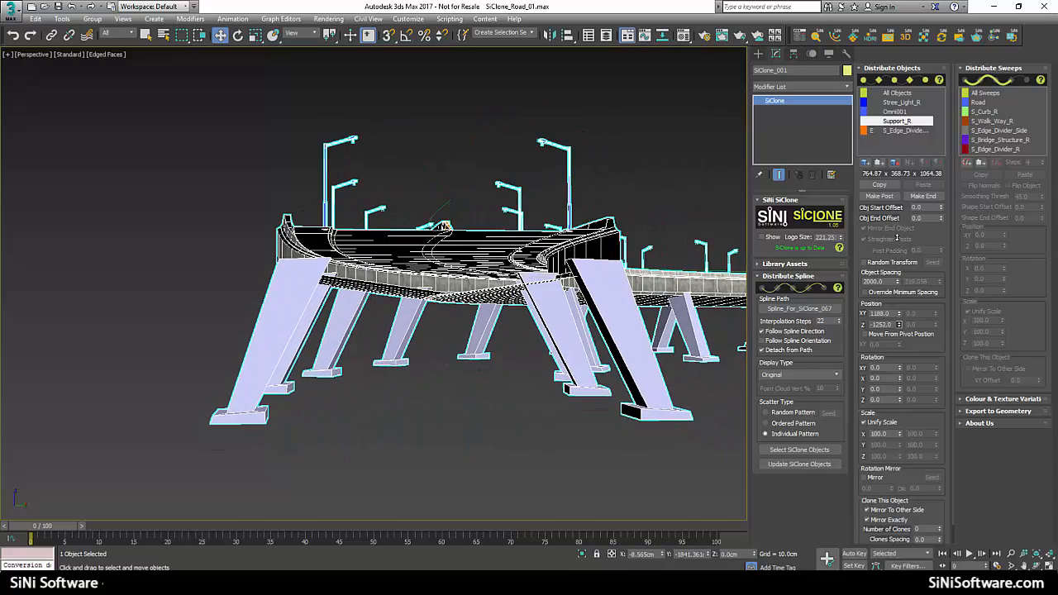
pyautogui.moveTo(900, 315); pyautogui.dragTo(898, 376)
pyautogui.keyDown('alt'); pyautogui.moveTo(452, 362); pyautogui.dragTo(787, 559, button='middle'); pyautogui.keyUp('alt')
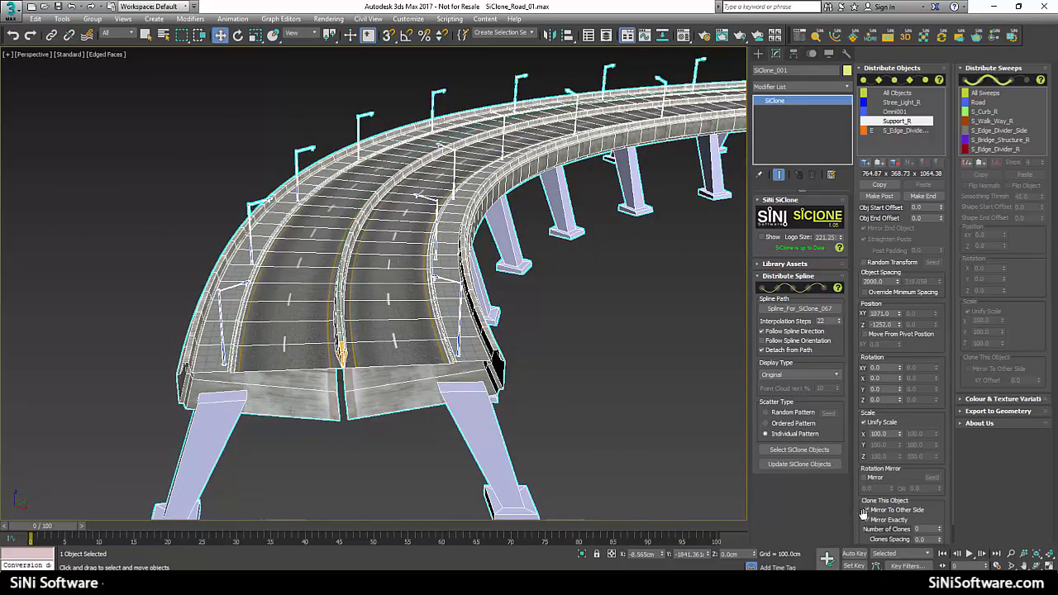
# Delete the middle vertex of the road's spline path to straighten the bridge and leave vertex editing.
pyautogui.keyDown('alt'); pyautogui.moveTo(461, 213); pyautogui.dragTo(432, 344, button='middle'); pyautogui.keyUp('alt')
pyautogui.click(441, 310)
pyautogui.press('1')
pyautogui.click(407, 126)
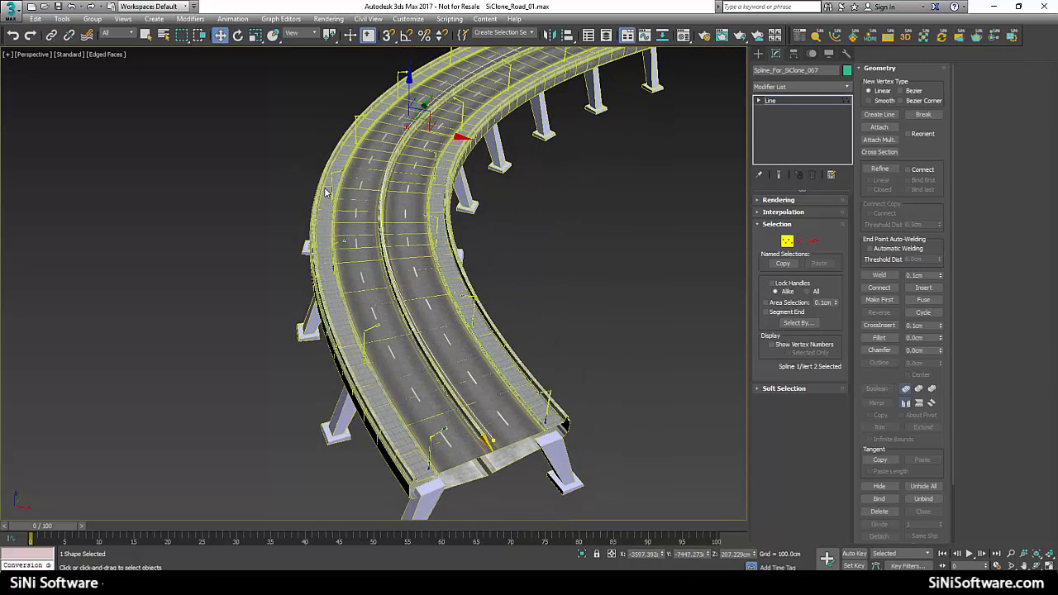
pyautogui.press('Delete')
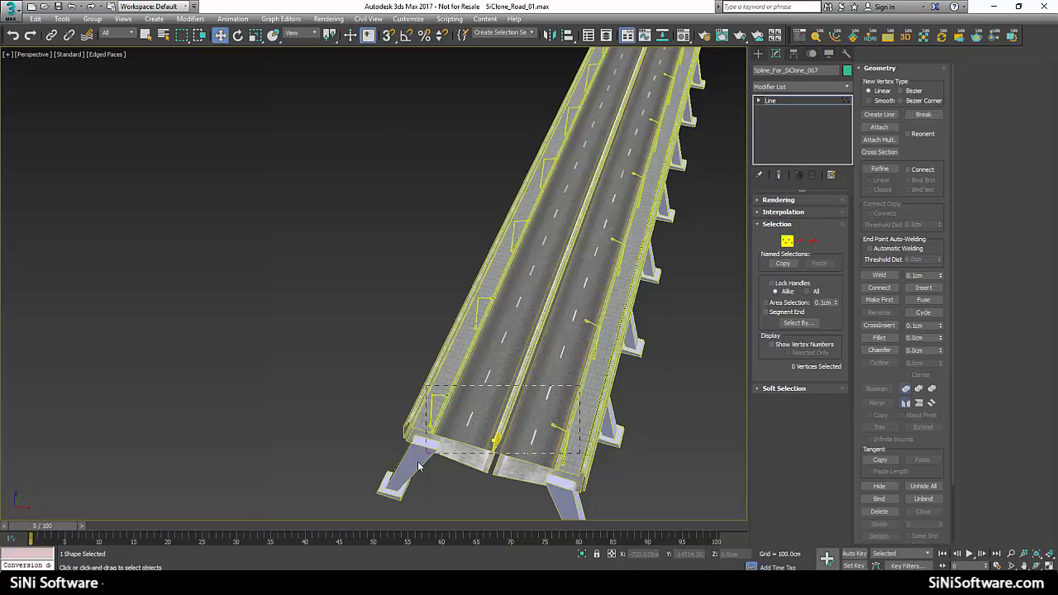
pyautogui.scroll(-6, 420, 464)
pyautogui.moveTo(418, 467)
pyautogui.mouseDown()
pyautogui.moveTo(463, 331)
pyautogui.moveTo(530, 248)
pyautogui.mouseUp()
pyautogui.click(790, 241)
pyautogui.moveTo(517, 337)
pyautogui.keyDown('alt'); pyautogui.mouseDown(button='middle')
pyautogui.moveTo(479, 317)
pyautogui.moveTo(474, 299)
pyautogui.moveTo(507, 267)
pyautogui.moveTo(533, 279)
pyautogui.moveTo(502, 290)
pyautogui.moveTo(432, 276)
pyautogui.moveTo(503, 257)
pyautogui.mouseUp(button='middle'); pyautogui.keyUp('alt')
pyautogui.scroll(8, 496, 273)
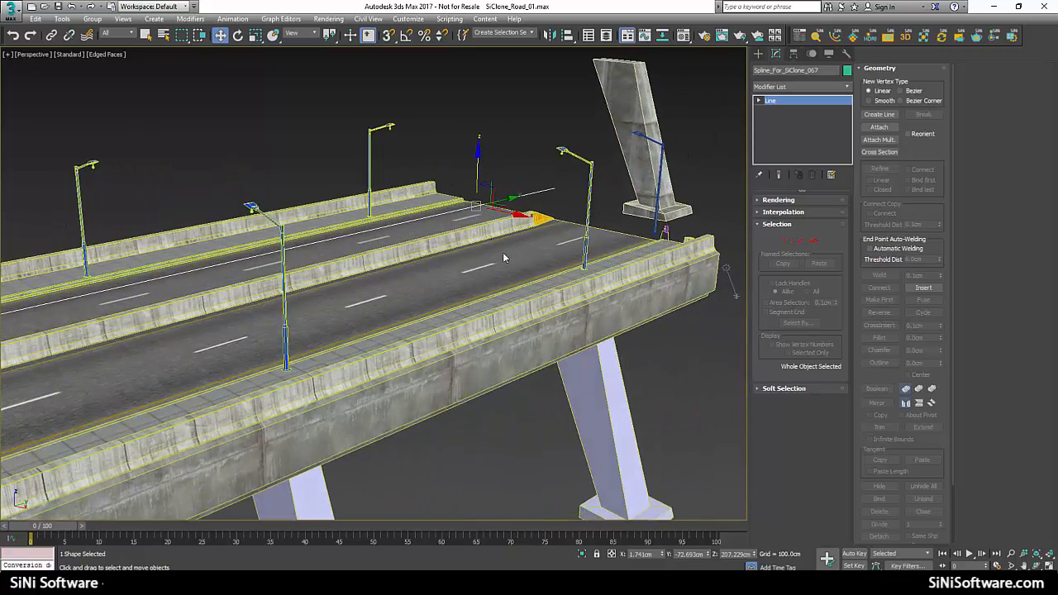
# Add the small guard rail post beside the street light to the bridge's SiClone distributed objects.
pyautogui.keyDown('alt'); pyautogui.moveTo(727, 258); pyautogui.dragTo(653, 265, button='middle'); pyautogui.keyUp('alt')
pyautogui.scroll(4, 527, 224)
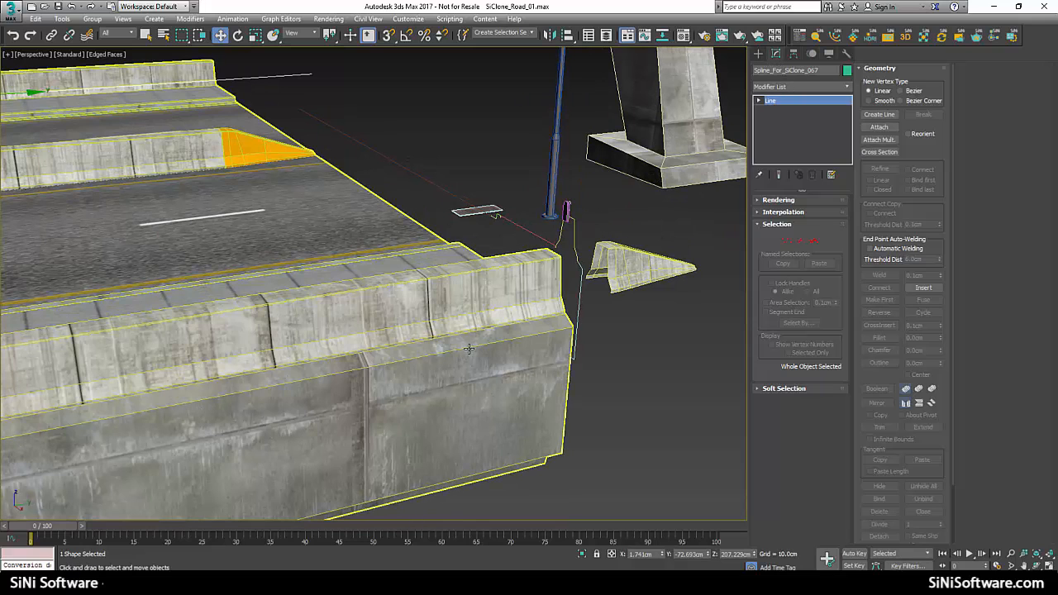
pyautogui.click(516, 340)
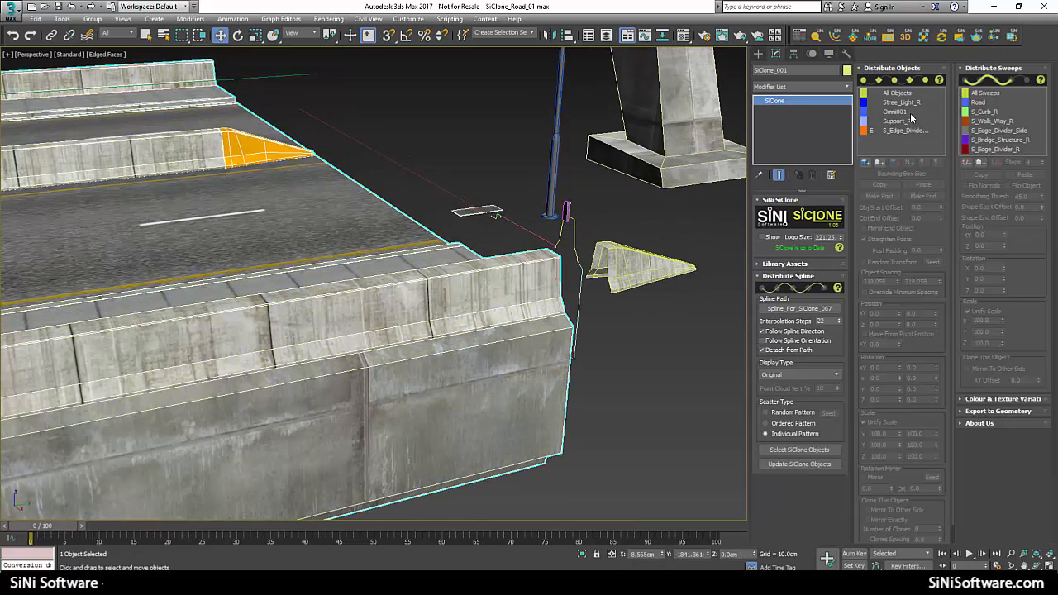
pyautogui.click(866, 162)
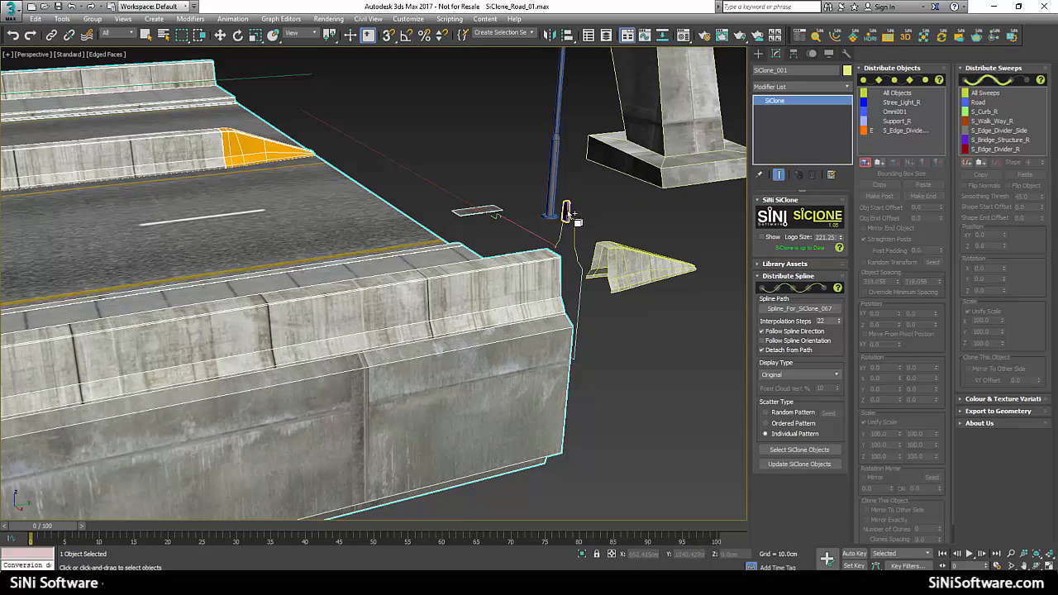
pyautogui.click(567, 211)
# Add the two rail bar profiles beside the guard rail post to the SiClone sweeps.
pyautogui.scroll(-4, 462, 270)
pyautogui.moveTo(438, 232); pyautogui.dragTo(15, 273, button='middle')
pyautogui.moveTo(547, 256); pyautogui.dragTo(335, 265, button='middle')
pyautogui.scroll(3, 338, 139)
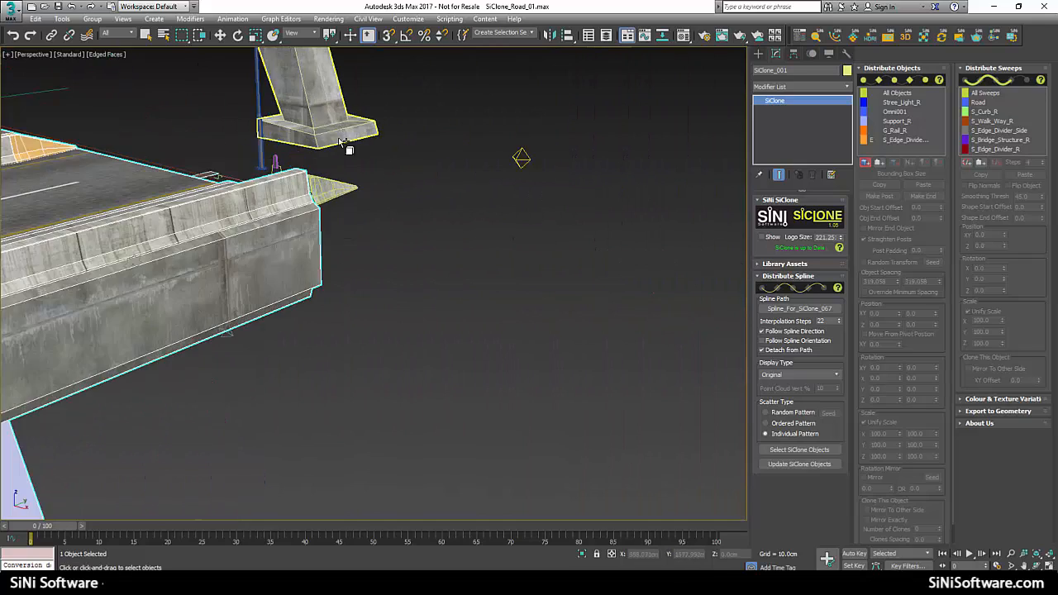
pyautogui.scroll(4, 271, 152)
pyautogui.moveTo(318, 162); pyautogui.dragTo(257, 310, button='middle')
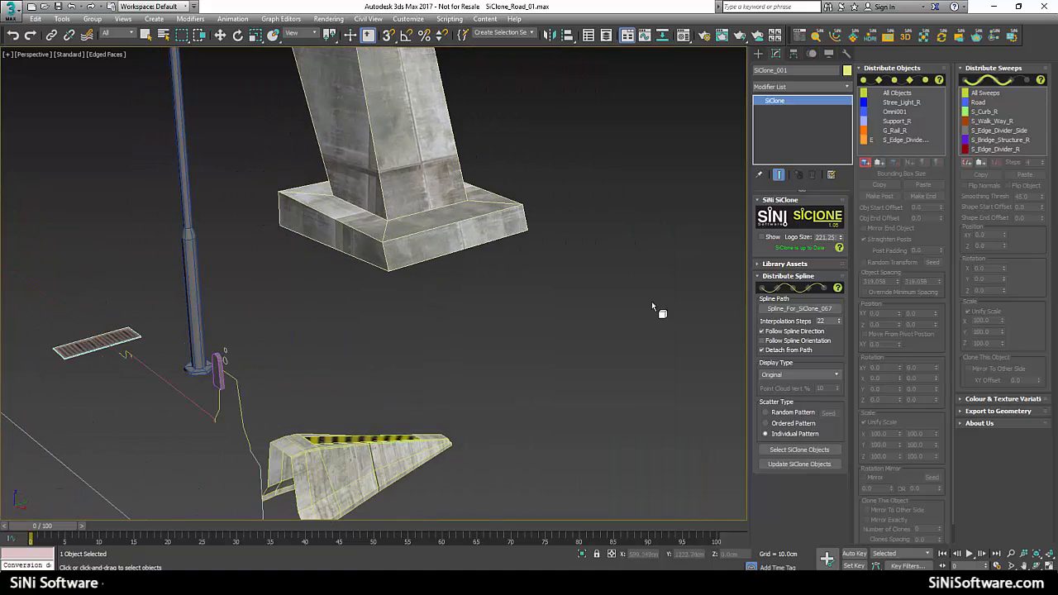
pyautogui.click(969, 163)
pyautogui.click(232, 359)
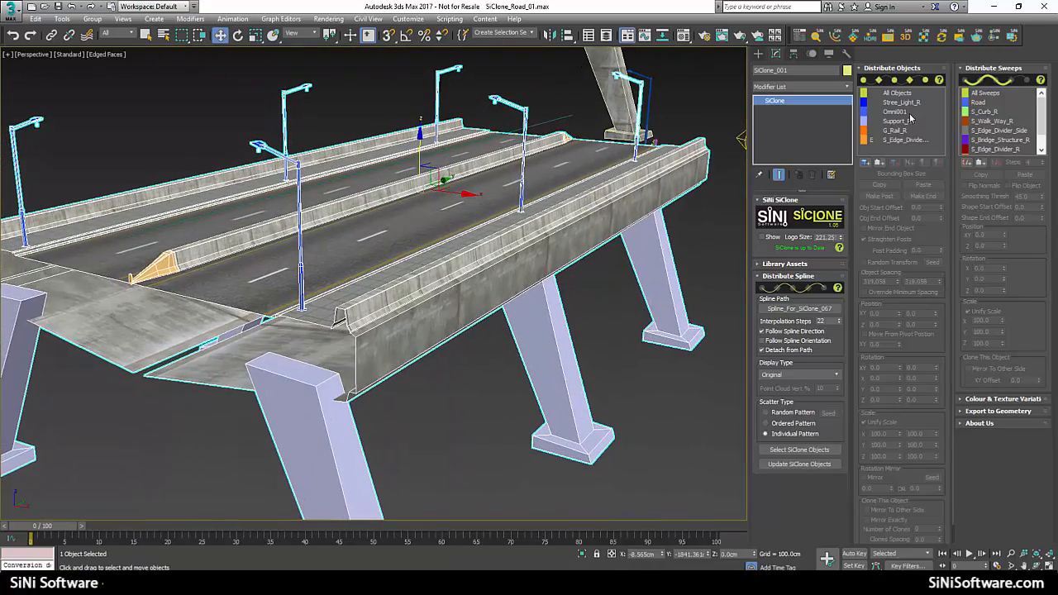
# Position the G_Rail_R posts at XY -1098 and Z 96, with object start and end offsets of 20.
pyautogui.click(895, 130)
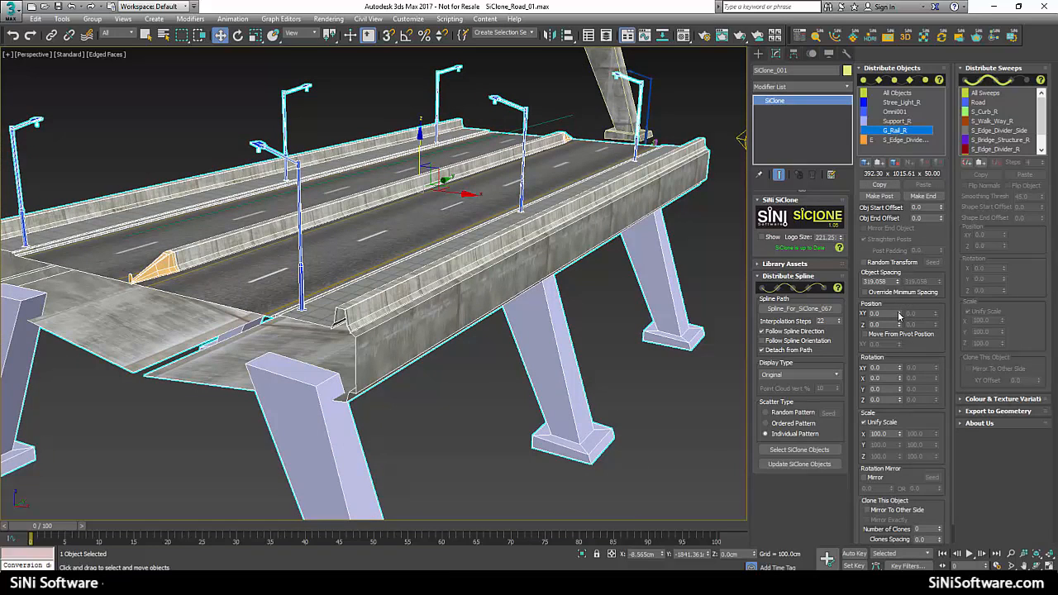
pyautogui.moveTo(898, 315); pyautogui.dragTo(898, 269)
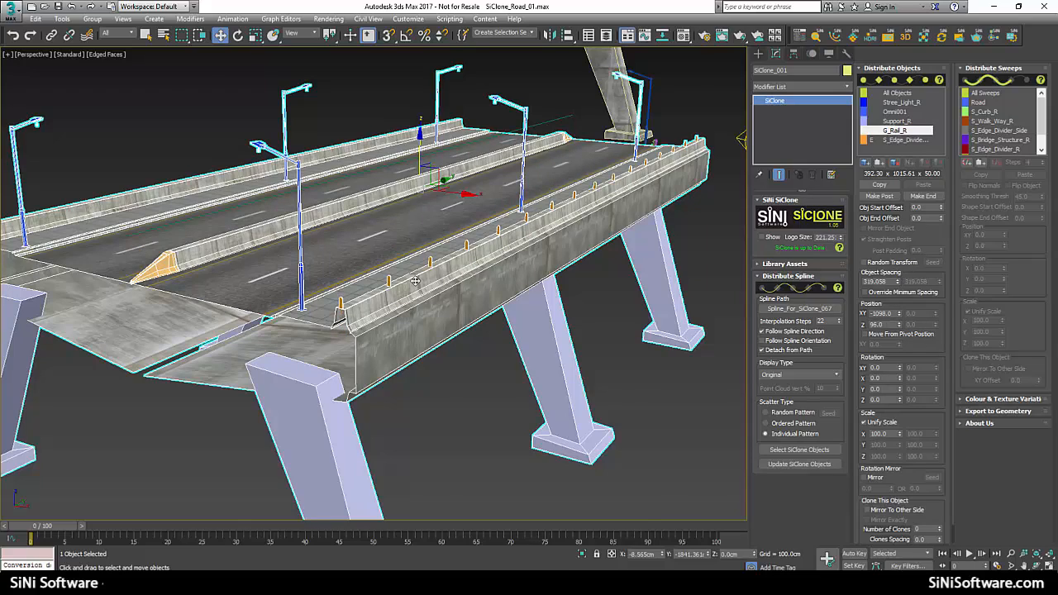
pyautogui.scroll(8, 415, 281)
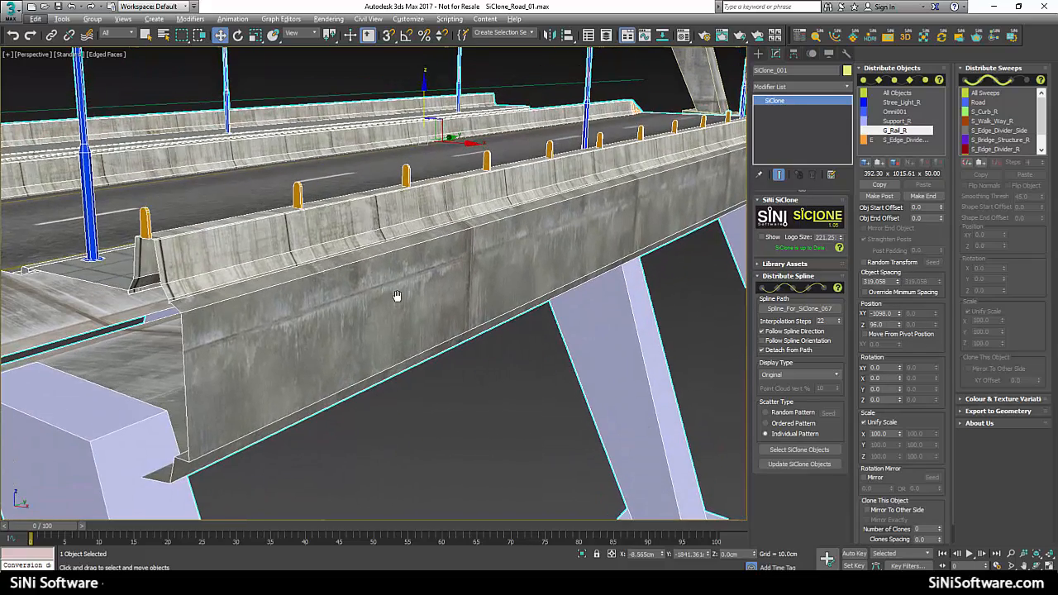
pyautogui.moveTo(396, 296); pyautogui.dragTo(417, 301, button='middle')
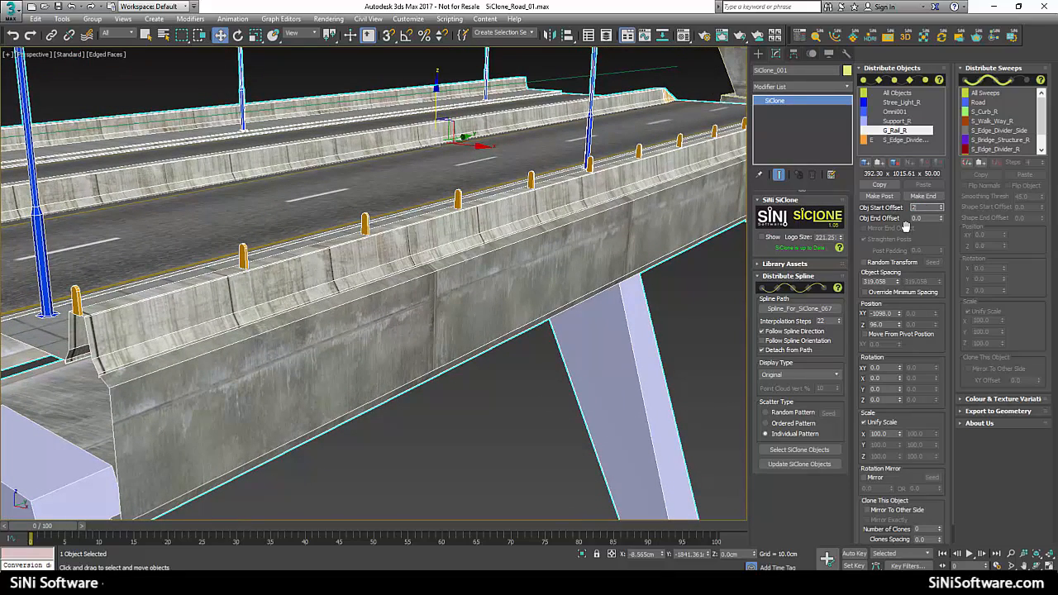
pyautogui.press('Return')
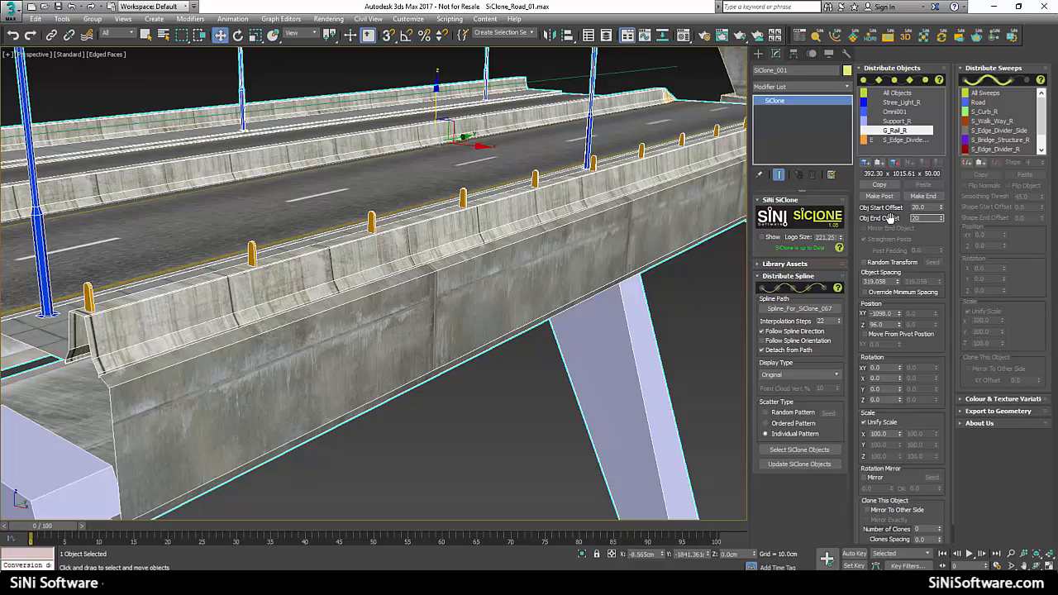
# Fine-tune the G_Rail_R posts to Z 95 and XY -1093 so they sit centred on the edge barrier.
pyautogui.moveTo(72, 275); pyautogui.dragTo(127, 275, button='middle')
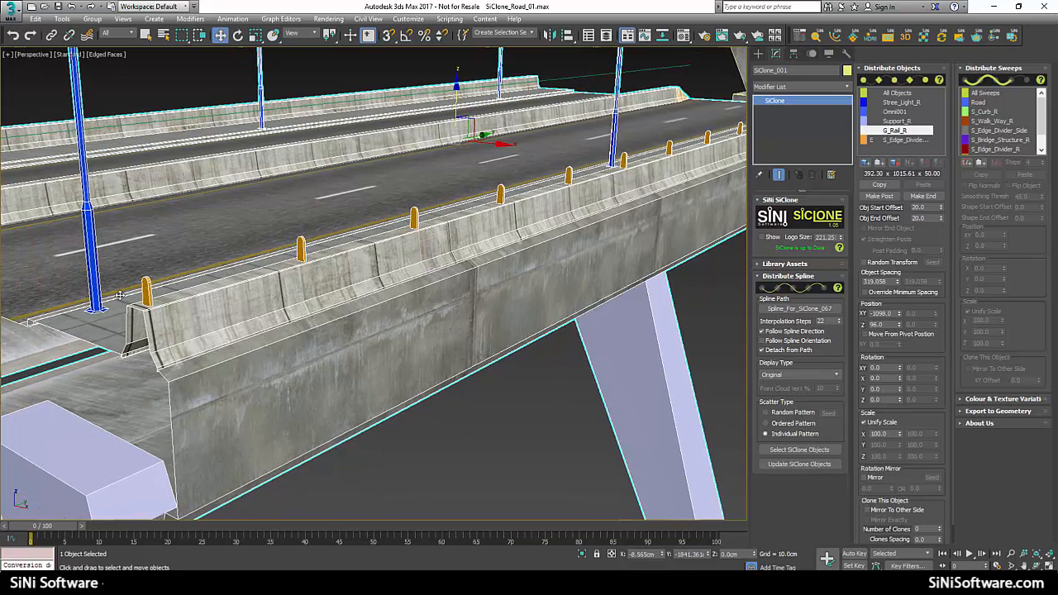
pyautogui.scroll(1, 126, 274)
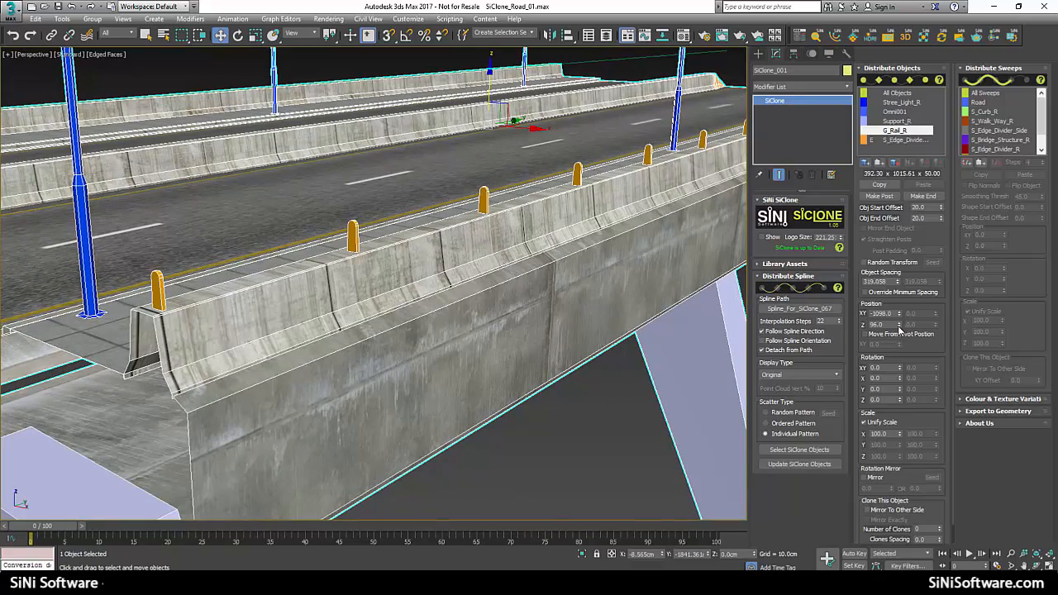
pyautogui.moveTo(899, 329); pyautogui.dragTo(898, 324)
pyautogui.keyDown('alt'); pyautogui.moveTo(328, 355); pyautogui.dragTo(454, 344, button='middle'); pyautogui.keyUp('alt')
pyautogui.moveTo(454, 344); pyautogui.dragTo(272, 274, button='middle')
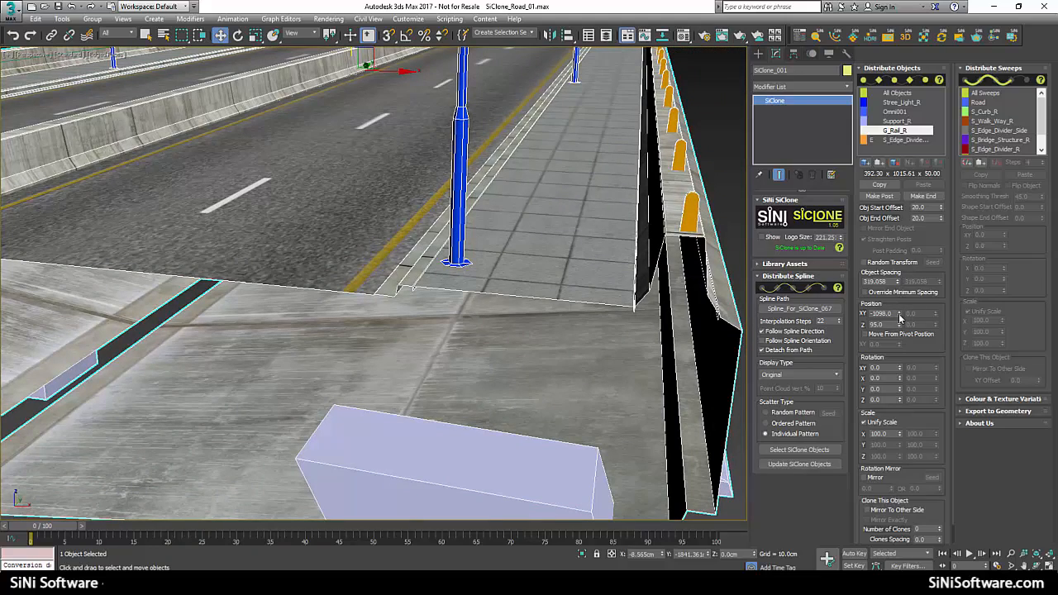
pyautogui.moveTo(899, 317); pyautogui.dragTo(899, 313)
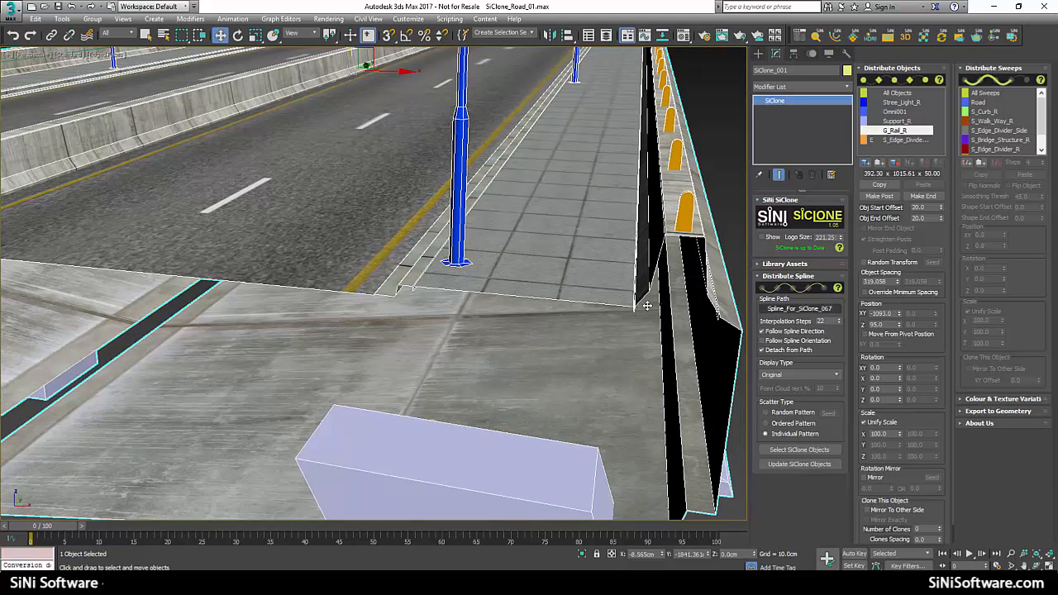
# Mirror the G_Rail_R posts to the other side of the bridge.
pyautogui.keyDown('alt'); pyautogui.moveTo(647, 306); pyautogui.dragTo(535, 363, button='middle'); pyautogui.keyUp('alt')
pyautogui.scroll(-5, 531, 297)
pyautogui.scroll(3, 542, 382)
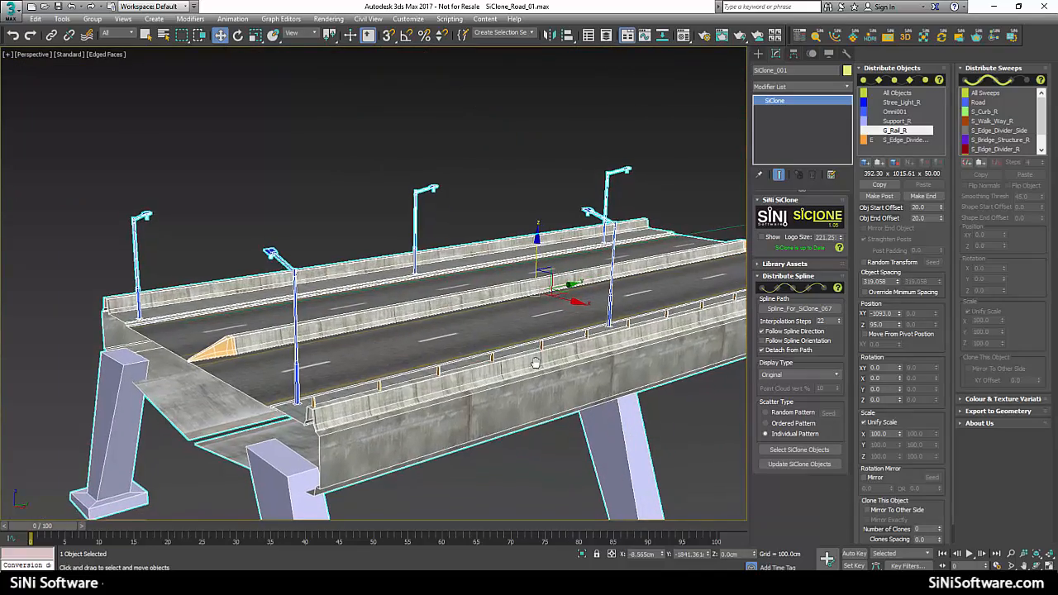
pyautogui.click(869, 510)
# Position the S_Rail_Bar_R sweep at XY -1094 and Z 130 so it runs through the upper part of the posts.
pyautogui.scroll(6, 496, 269)
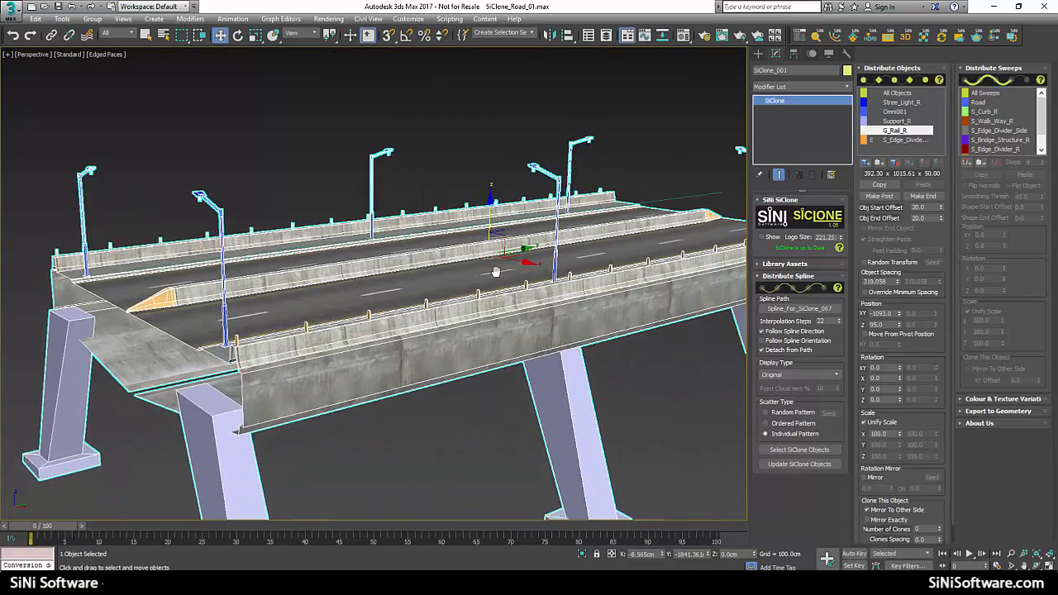
pyautogui.moveTo(721, 213); pyautogui.dragTo(714, 213, button='middle')
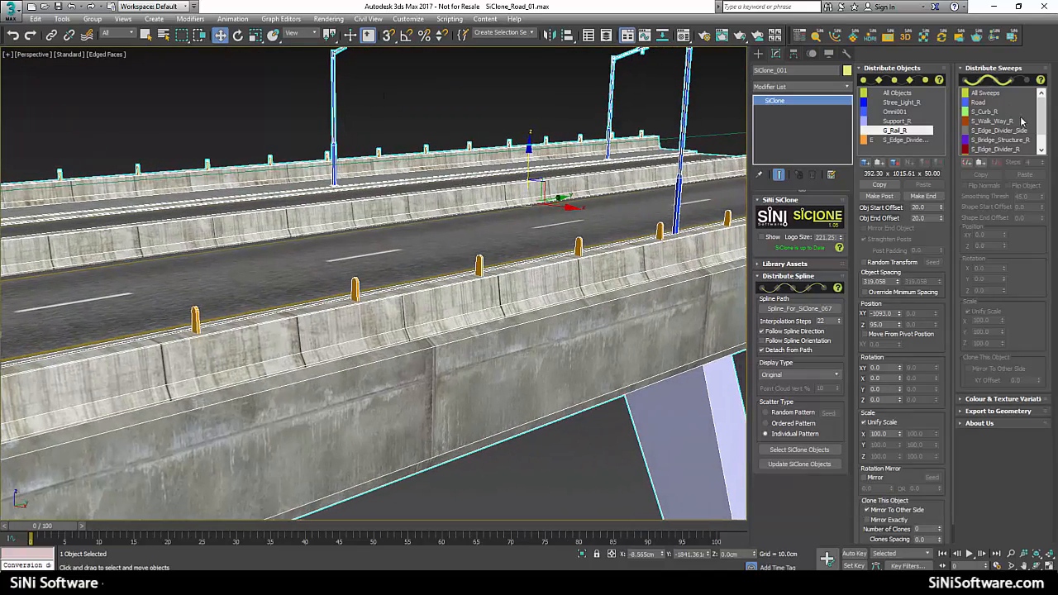
pyautogui.moveTo(1041, 117); pyautogui.dragTo(1042, 155)
pyautogui.click(1007, 142)
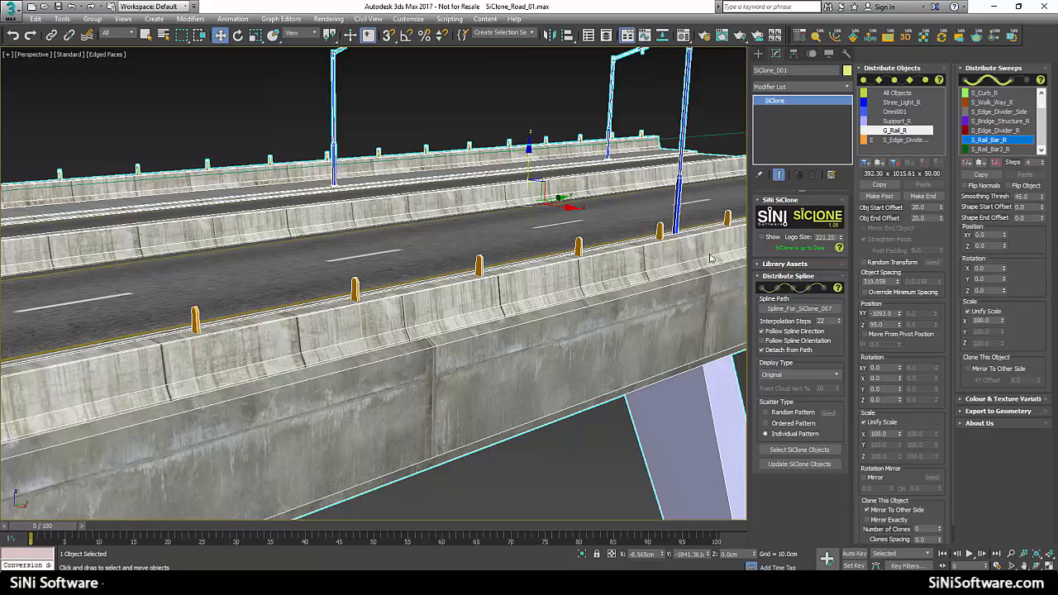
pyautogui.keyDown('alt'); pyautogui.moveTo(308, 268); pyautogui.dragTo(418, 288, button='middle'); pyautogui.keyUp('alt')
pyautogui.moveTo(418, 288); pyautogui.dragTo(206, 248, button='middle')
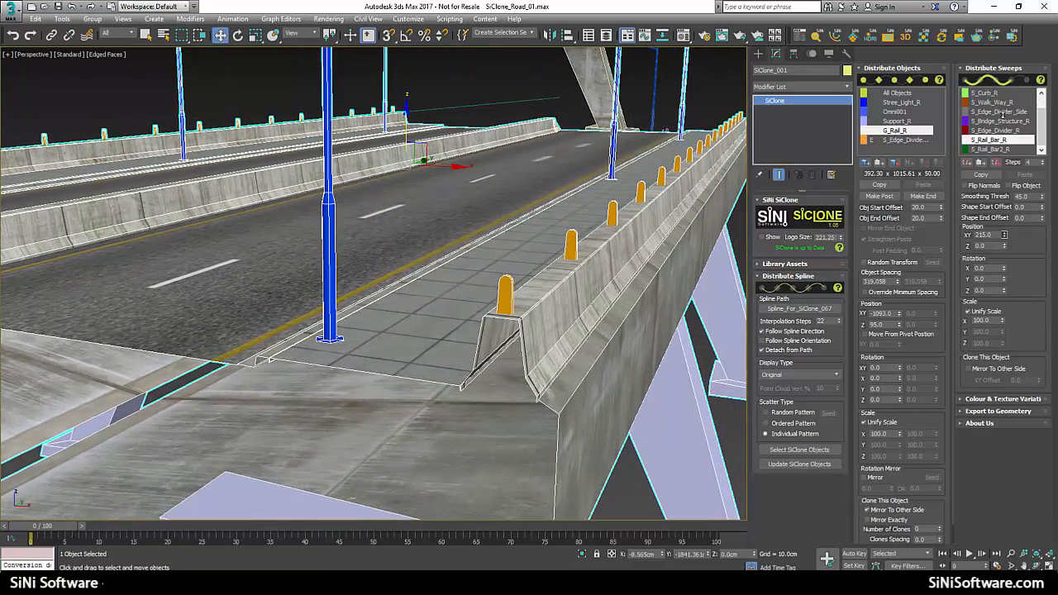
pyautogui.moveTo(1004, 234)
pyautogui.mouseDown()
pyautogui.moveTo(1016, 279)
pyautogui.moveTo(1003, 186)
pyautogui.mouseUp()
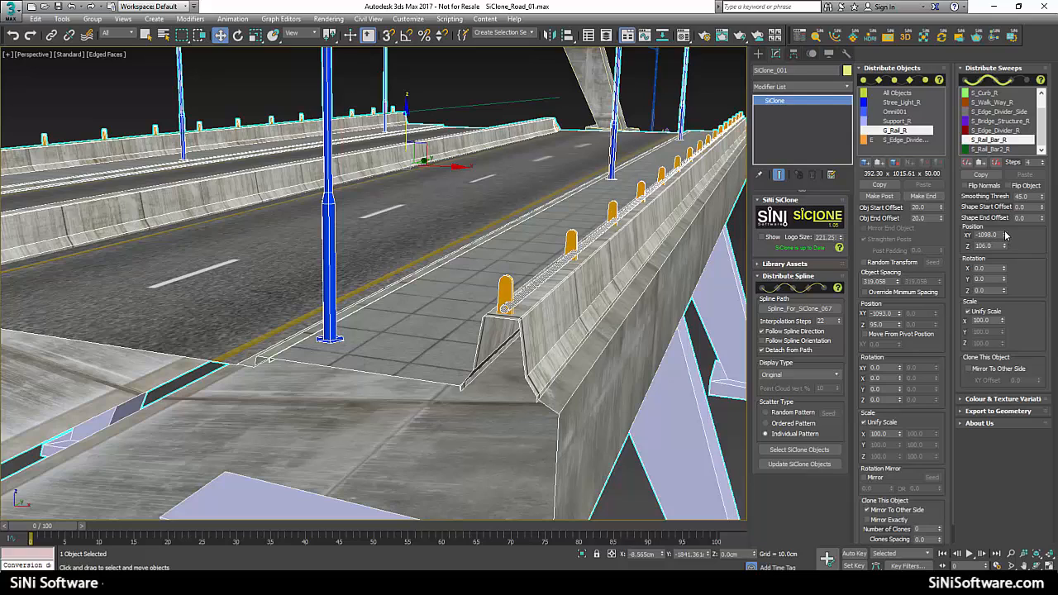
pyautogui.moveTo(1005, 235); pyautogui.dragTo(1005, 234)
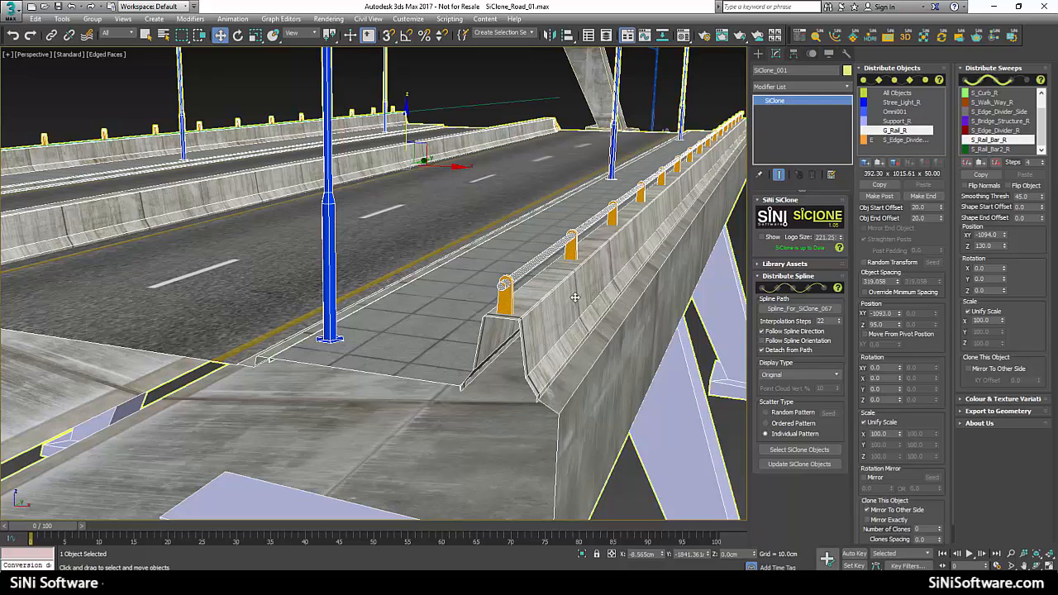
# Set the S_Rail_Bar_R sweep's shape start and end offsets to 18 to trim the bar at the end posts.
pyautogui.keyDown('alt'); pyautogui.moveTo(574, 298); pyautogui.dragTo(205, 405, button='middle'); pyautogui.keyUp('alt')
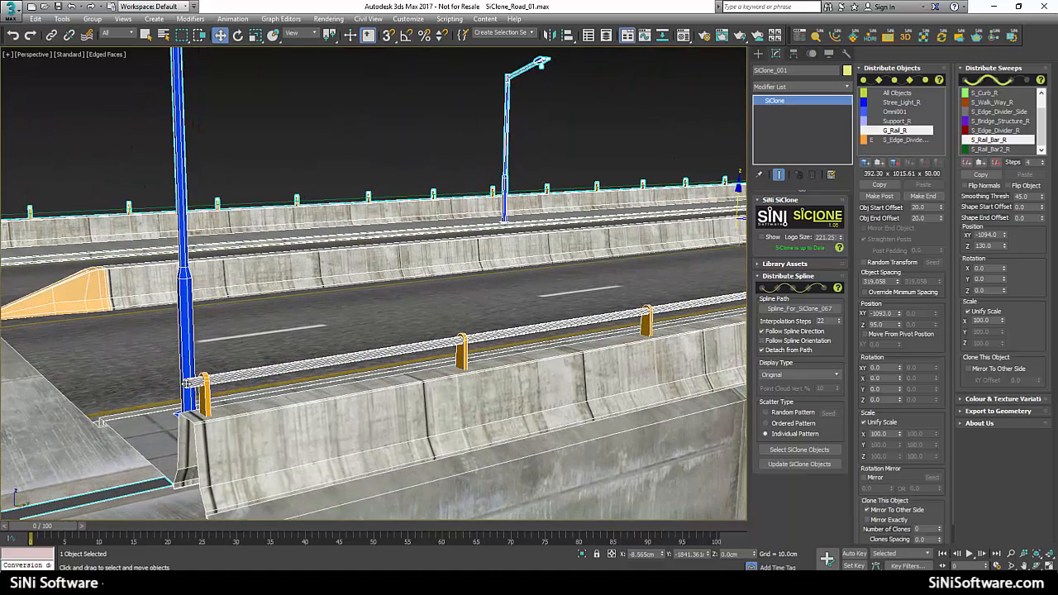
pyautogui.moveTo(1044, 208); pyautogui.dragTo(1040, 194)
pyautogui.doubleClick(1035, 207)
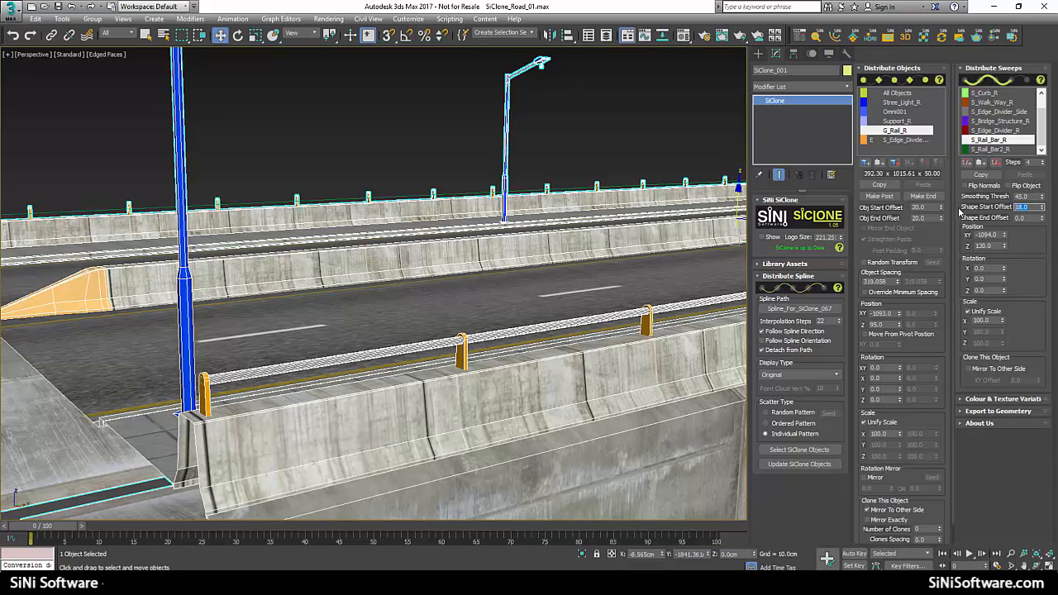
pyautogui.doubleClick(1029, 217)
# Reduce the S_Rail_Bar_R sweep's steps to 1 to simplify the bar's geometry.
pyautogui.moveTo(552, 272); pyautogui.dragTo(524, 255, button='middle')
pyautogui.scroll(2, 478, 344)
pyautogui.moveTo(479, 343); pyautogui.dragTo(611, 344, button='middle')
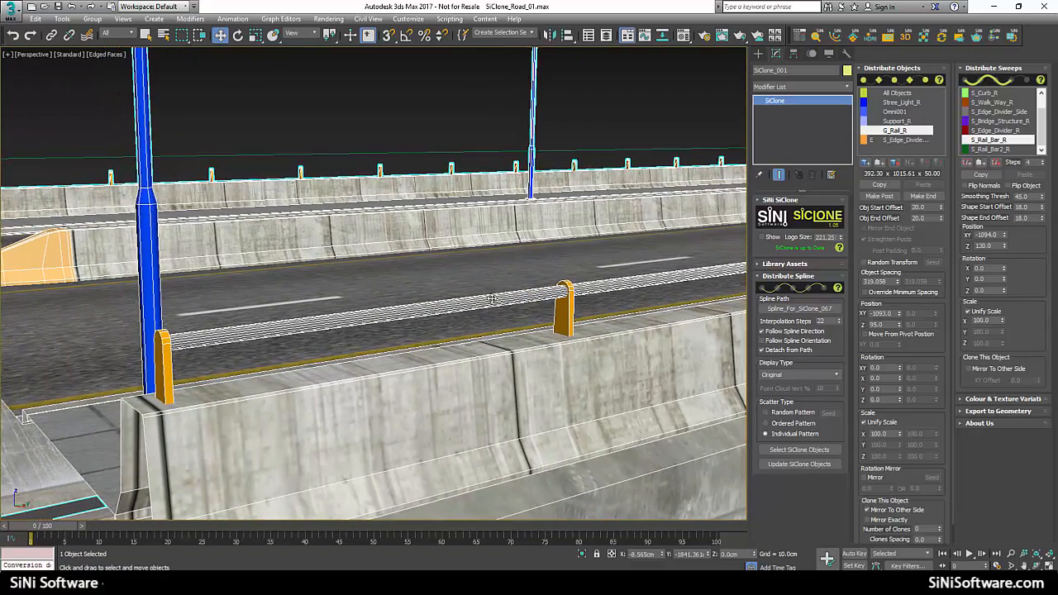
pyautogui.moveTo(492, 299); pyautogui.dragTo(517, 299, button='middle')
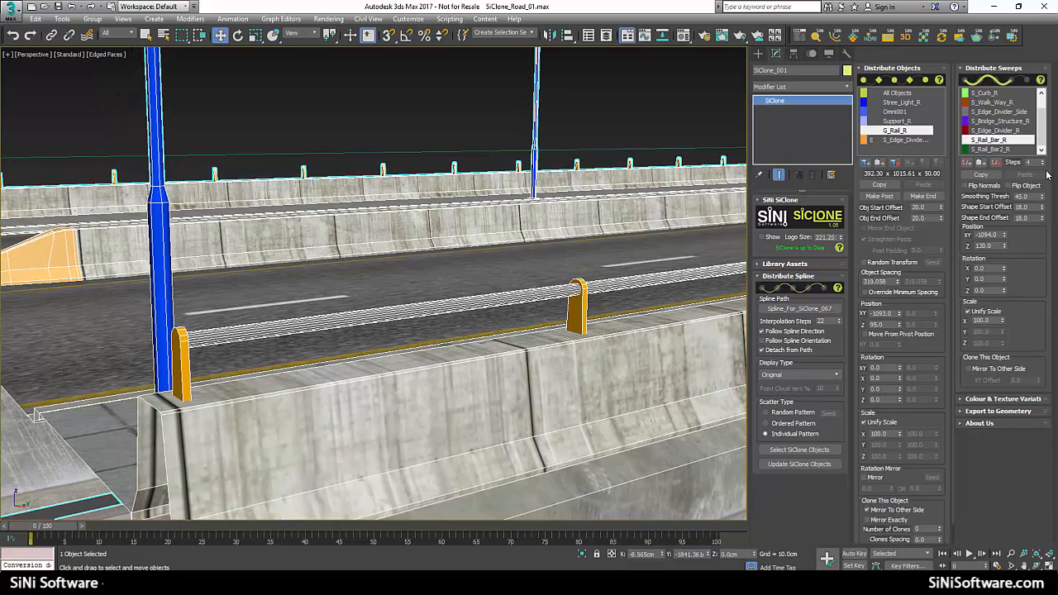
pyautogui.click(1044, 166)
pyautogui.click(1043, 166)
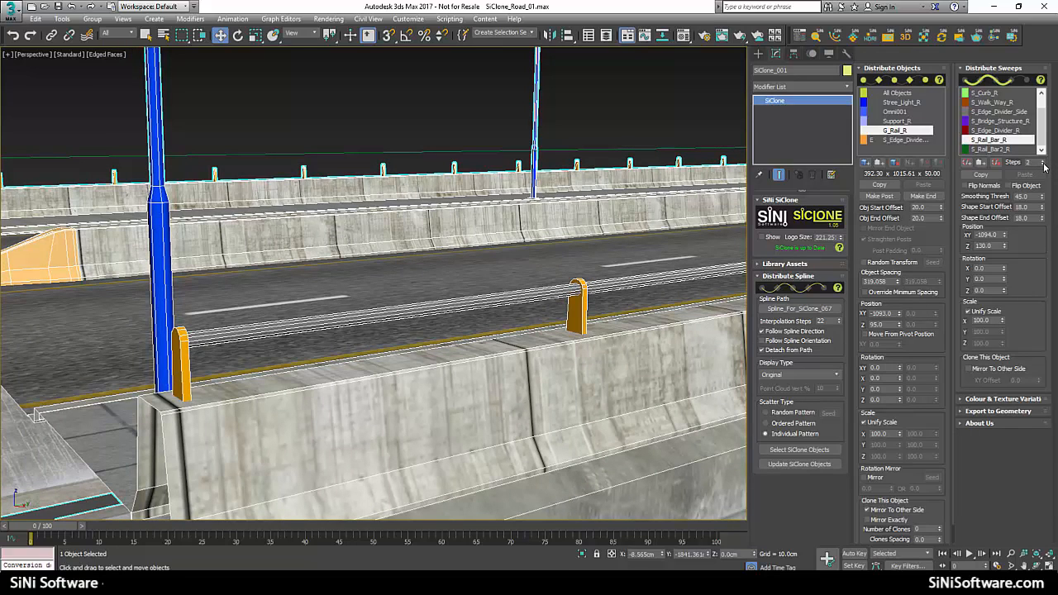
pyautogui.click(1043, 166)
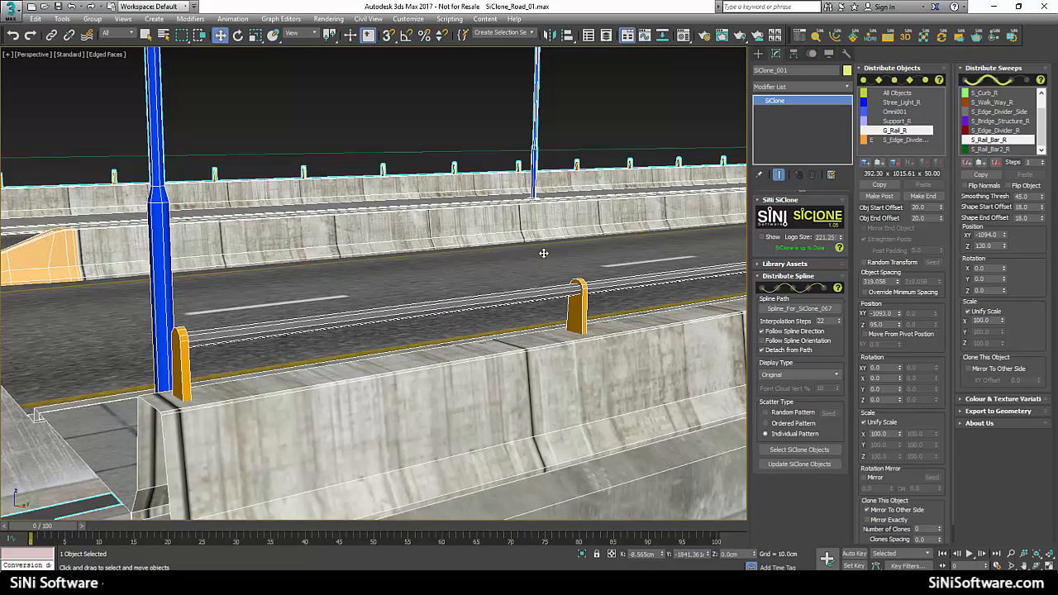
# Examine the simplified rail bar and its fit between the guard rail posts up close.
pyautogui.moveTo(525, 301); pyautogui.dragTo(538, 304, button='middle')
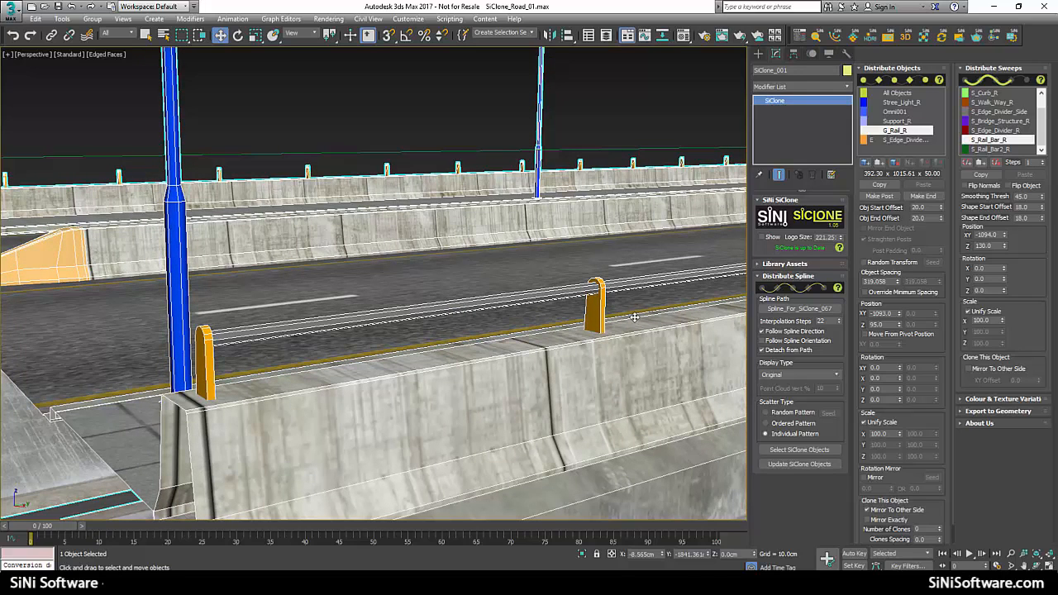
pyautogui.moveTo(634, 317); pyautogui.dragTo(626, 322, button='middle')
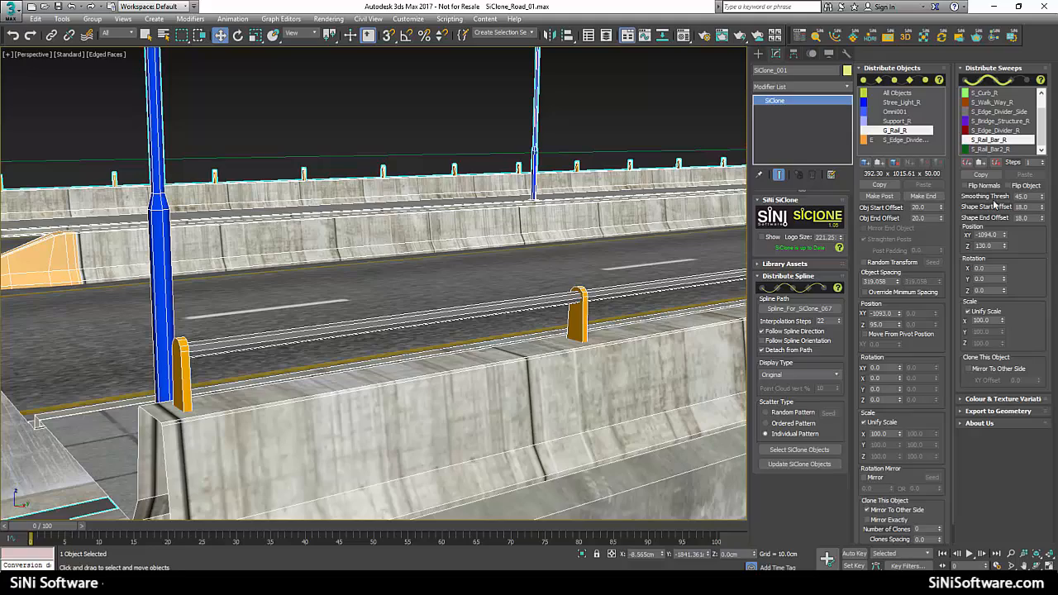
pyautogui.moveTo(543, 309); pyautogui.dragTo(479, 326, button='middle')
pyautogui.scroll(-4, 546, 313)
pyautogui.scroll(4, 479, 325)
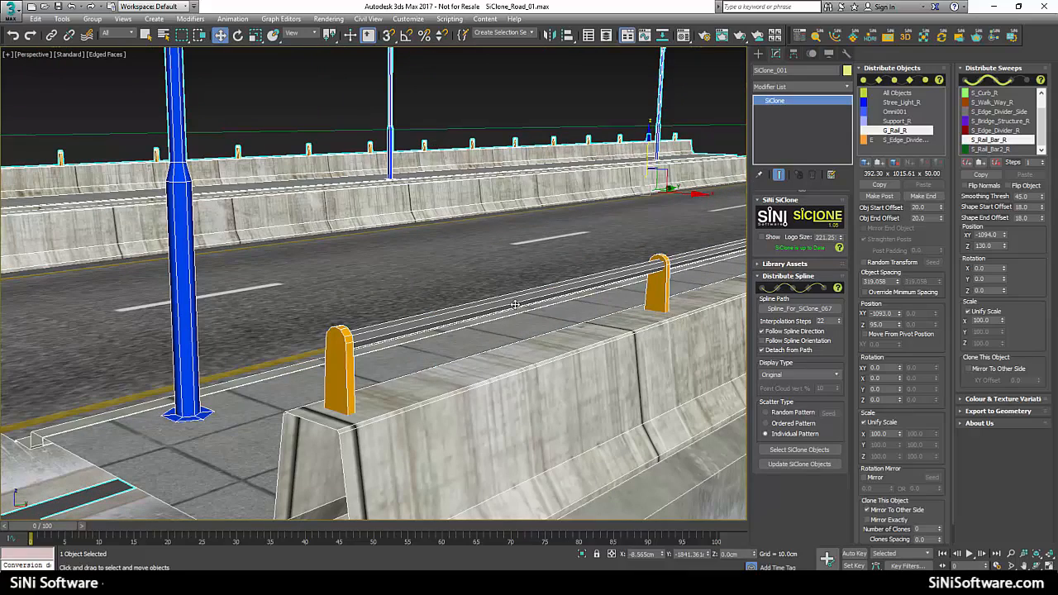
pyautogui.moveTo(1042, 164)
pyautogui.mouseDown()
pyautogui.moveTo(1042, 149)
pyautogui.moveTo(1041, 166)
pyautogui.mouseUp()
pyautogui.moveTo(562, 340); pyautogui.dragTo(529, 340, button='middle')
pyautogui.keyDown('alt'); pyautogui.moveTo(548, 269); pyautogui.dragTo(576, 272, button='middle'); pyautogui.keyUp('alt')
pyautogui.keyDown('alt'); pyautogui.moveTo(577, 273); pyautogui.dragTo(554, 201, button='middle'); pyautogui.keyUp('alt')
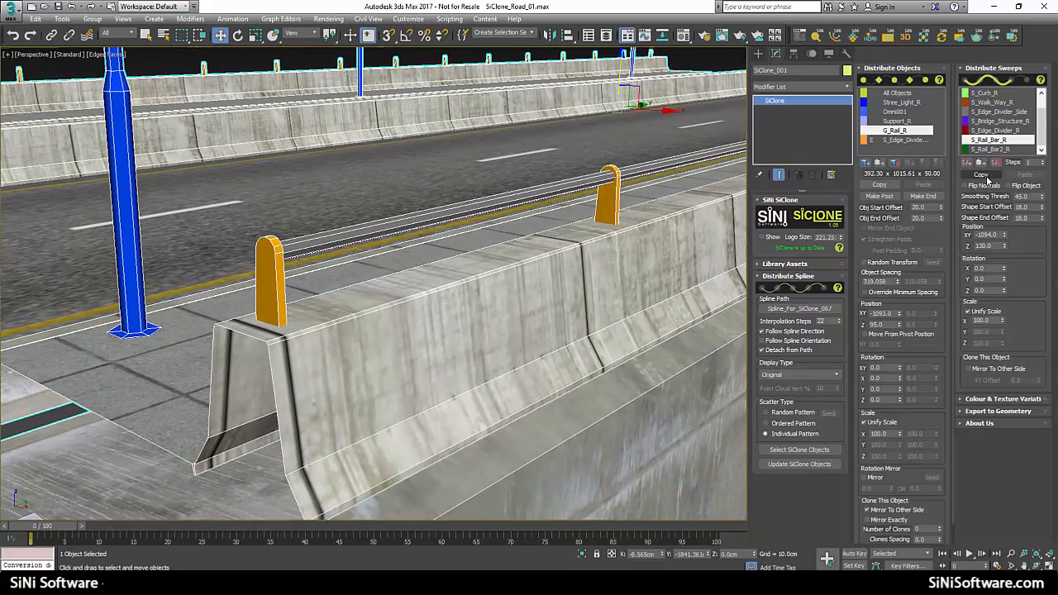
# Copy the S_Rail_Bar_R settings to the S_Rail_Bar2_R sweep and lower the second bar to Z 114.
pyautogui.click(986, 175)
pyautogui.click(992, 149)
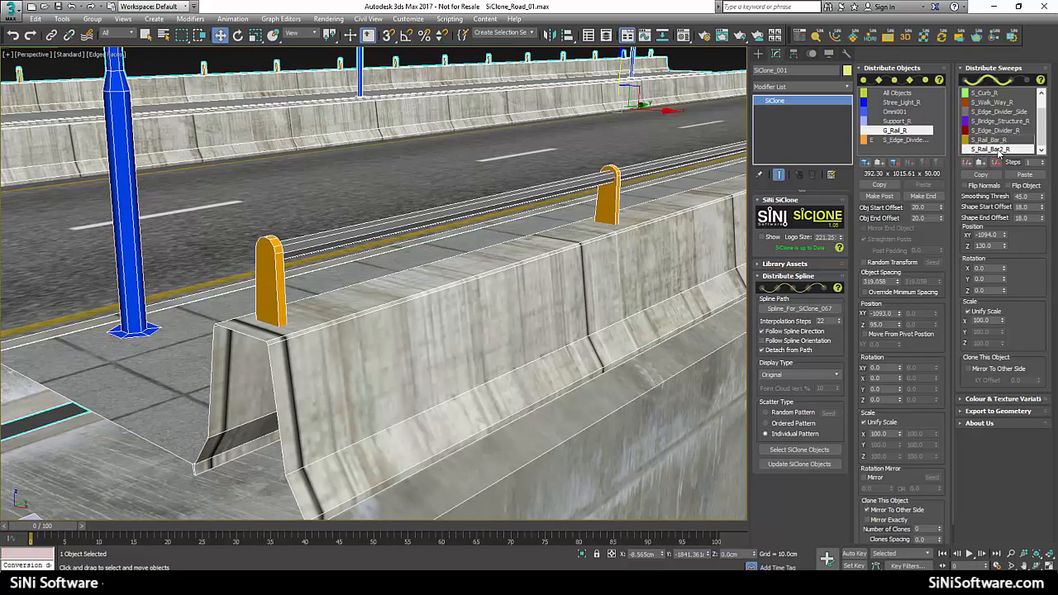
pyautogui.click(1040, 176)
pyautogui.moveTo(1004, 250); pyautogui.dragTo(1005, 261)
# Mirror the S_Rail_Bar2_R sweep to the other side of the bridge.
pyautogui.moveTo(572, 257); pyautogui.dragTo(478, 285, button='middle')
pyautogui.scroll(-5, 478, 285)
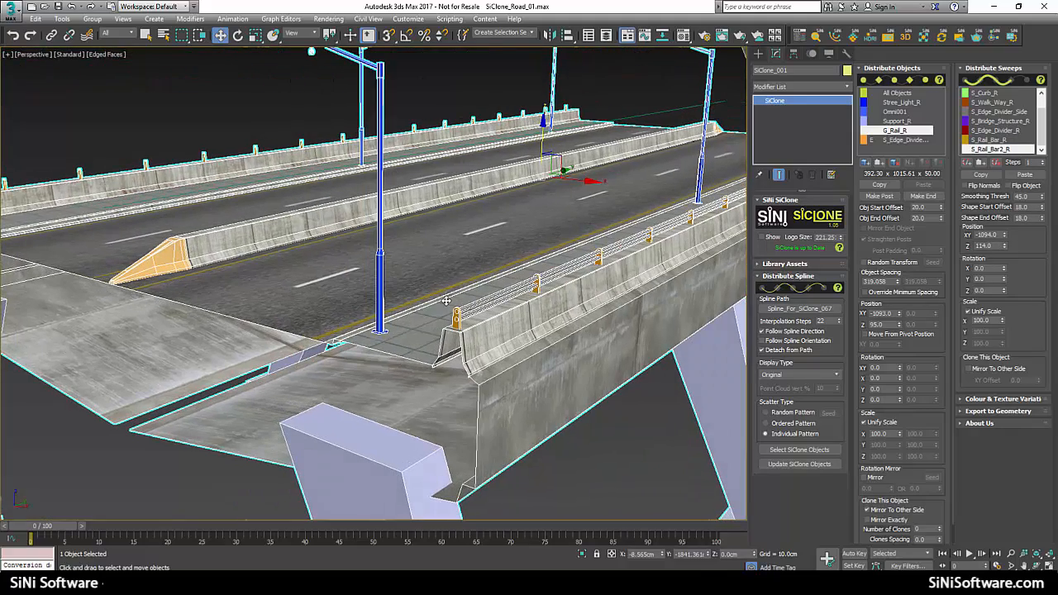
pyautogui.click(982, 368)
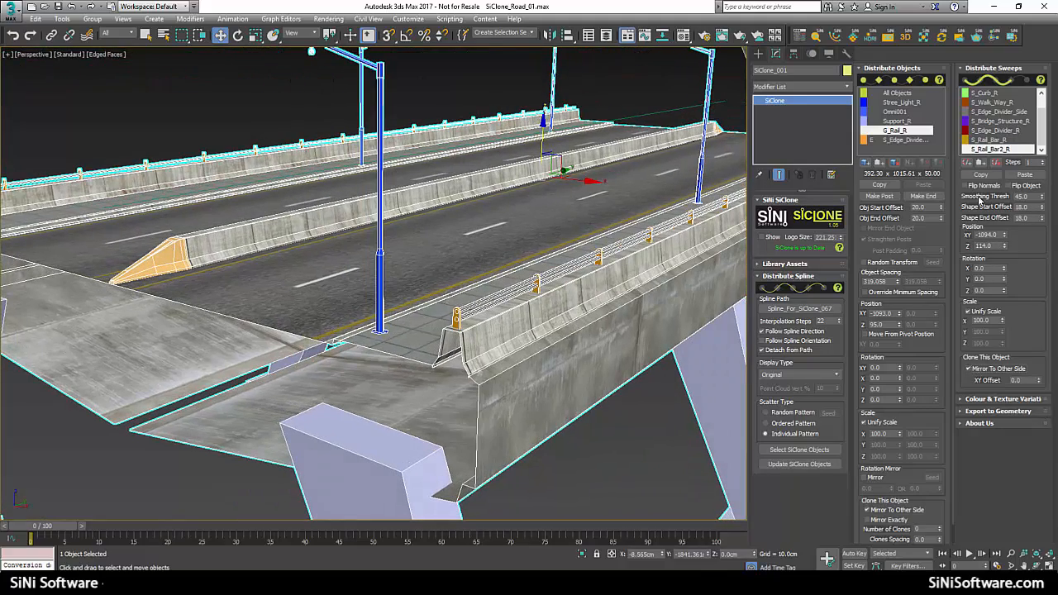
# Mirror the S_Rail_Bar_R sweep to the other side of the bridge.
pyautogui.click(991, 141)
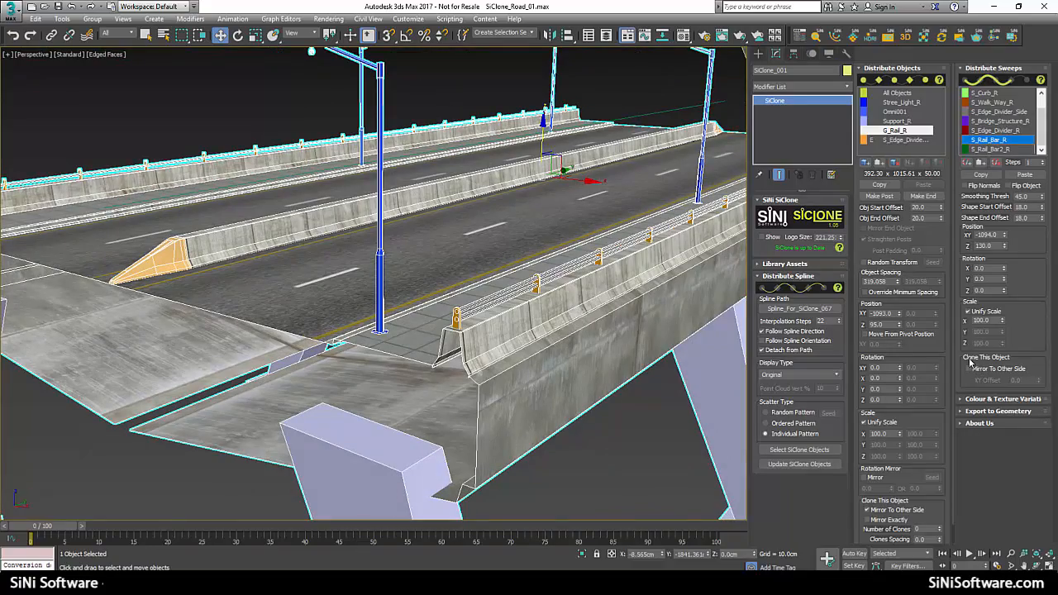
pyautogui.click(971, 369)
pyautogui.moveTo(330, 351)
pyautogui.keyDown('alt'); pyautogui.mouseDown(button='middle')
pyautogui.moveTo(431, 352)
pyautogui.moveTo(289, 302)
pyautogui.moveTo(335, 314)
pyautogui.moveTo(325, 342)
pyautogui.mouseUp(button='middle'); pyautogui.keyUp('alt')
pyautogui.scroll(-5, 431, 352)
# Add a second, bent road path to Spline_For_SiClone_067, passing behind the existing bridge and turning toward the front.
pyautogui.click(289, 291)
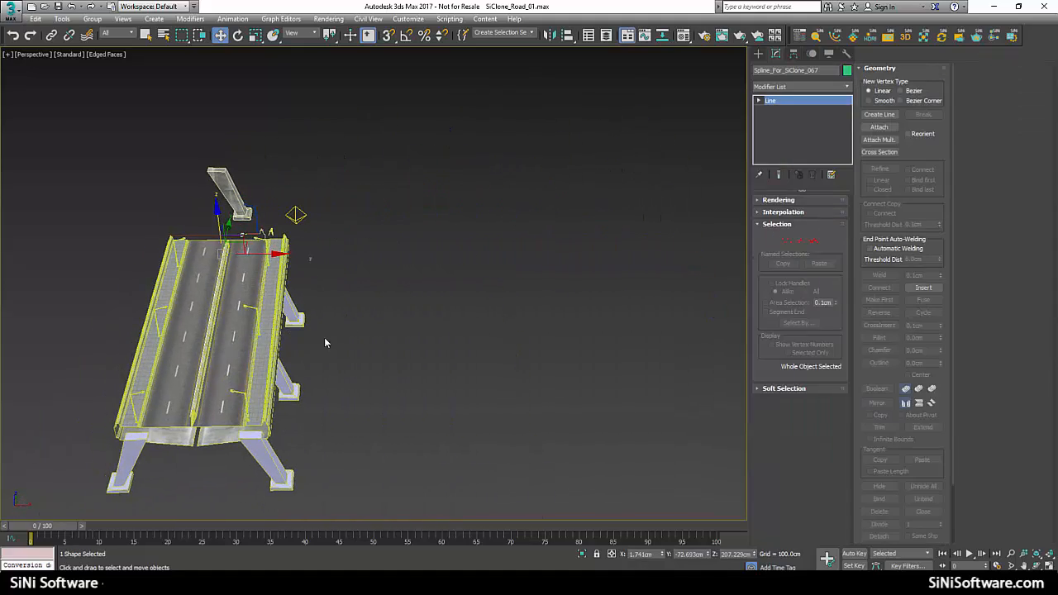
pyautogui.click(879, 114)
pyautogui.click(115, 108)
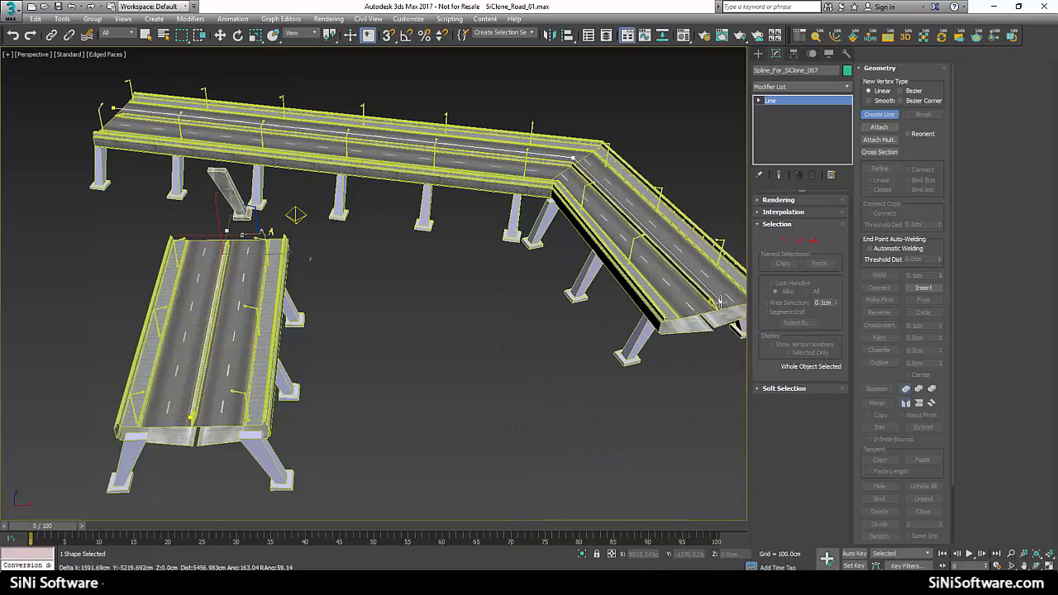
pyautogui.rightClick(721, 311)
# Examine the new bent bridge section, its supports and its corner from several angles and distances.
pyautogui.moveTo(660, 381); pyautogui.dragTo(531, 340, button='middle')
pyautogui.press('w')
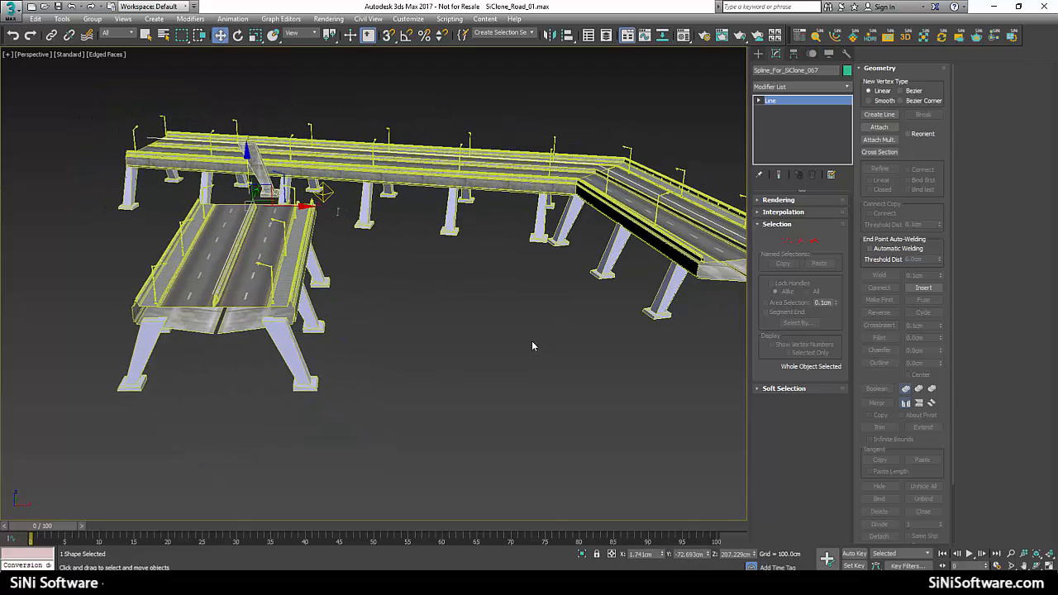
pyautogui.scroll(4, 520, 393)
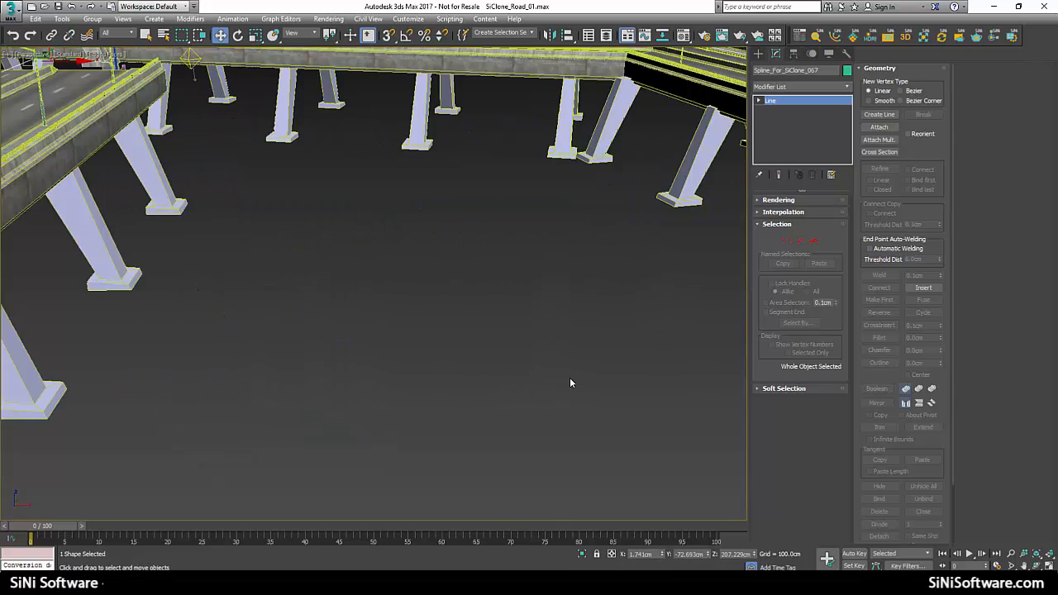
pyautogui.scroll(-8, 562, 380)
pyautogui.scroll(2, 511, 379)
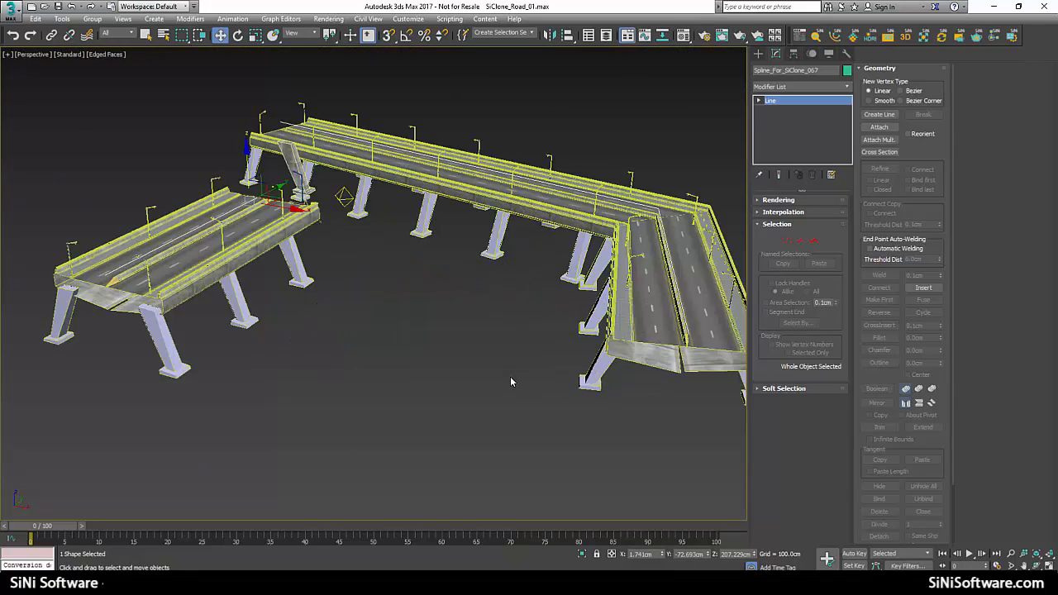
pyautogui.keyDown('alt'); pyautogui.moveTo(509, 381); pyautogui.dragTo(414, 368, button='middle'); pyautogui.keyUp('alt')
# Select the SiClone_001 bridge object and preview it with the Dot display type.
pyautogui.click(553, 215)
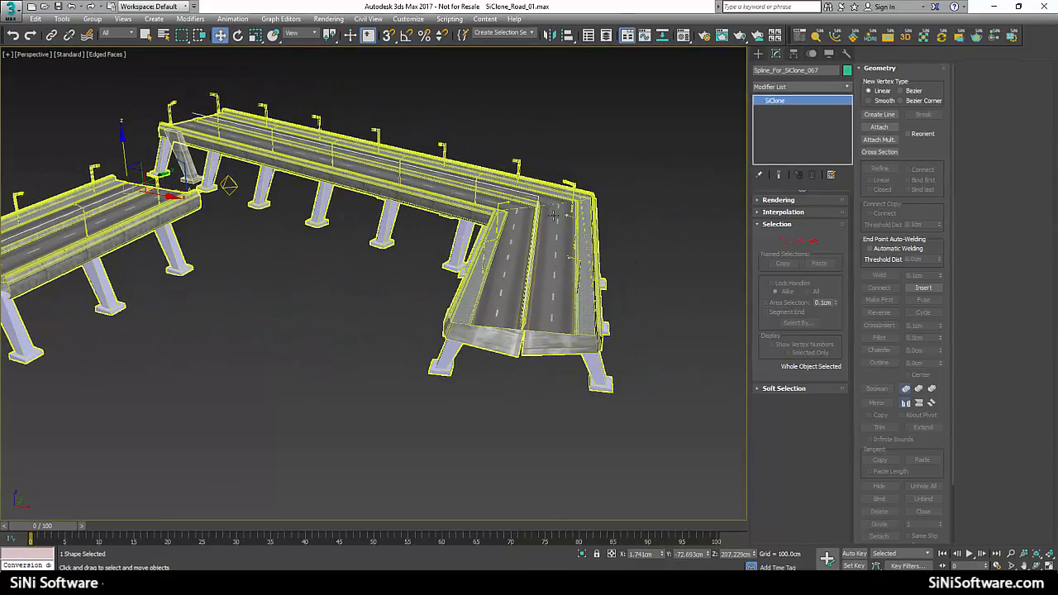
pyautogui.click(480, 299)
pyautogui.keyDown('alt'); pyautogui.moveTo(414, 301); pyautogui.dragTo(403, 277, button='middle'); pyautogui.keyUp('alt')
pyautogui.keyDown('alt'); pyautogui.moveTo(574, 353); pyautogui.dragTo(587, 355, button='middle'); pyautogui.keyUp('alt')
pyautogui.click(818, 375)
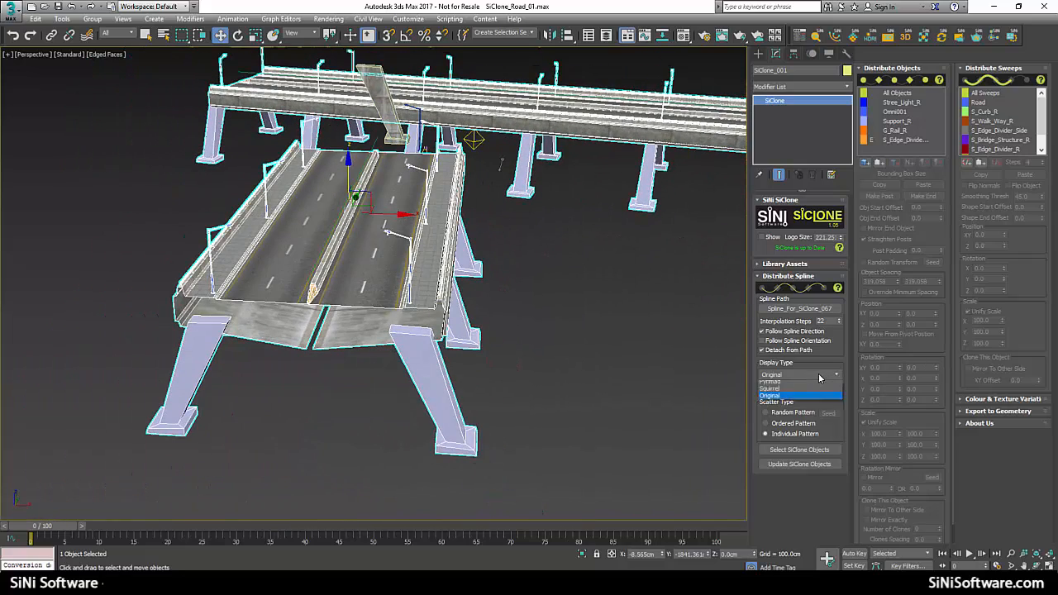
pyautogui.click(788, 392)
pyautogui.keyDown('alt'); pyautogui.moveTo(502, 326); pyautogui.dragTo(475, 285, button='middle'); pyautogui.keyUp('alt')
pyautogui.scroll(3, 413, 325)
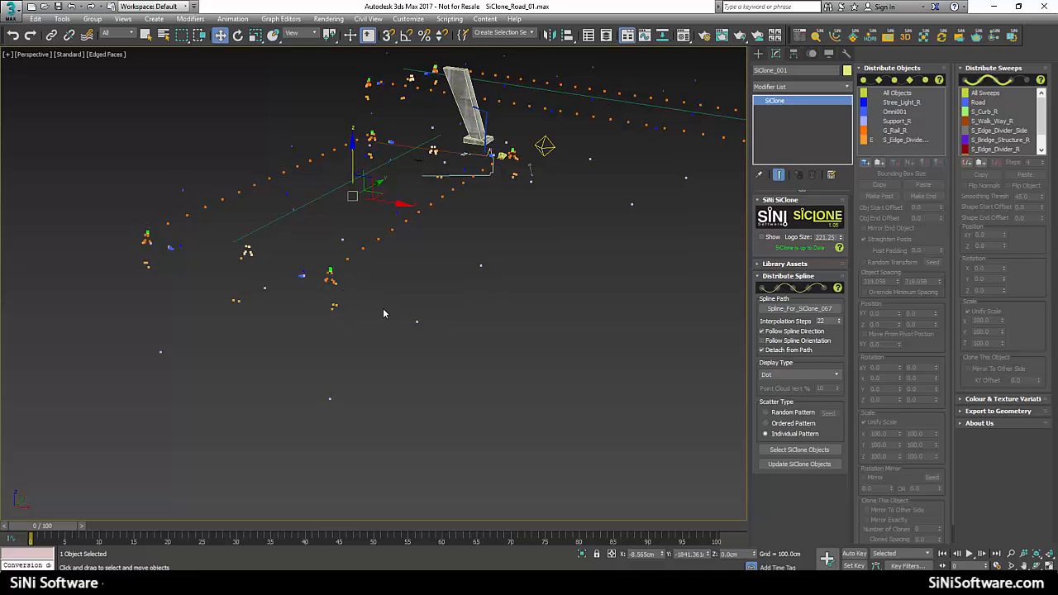
# Preview the SiClone bridge with the Bounding Box display type.
pyautogui.click(795, 374)
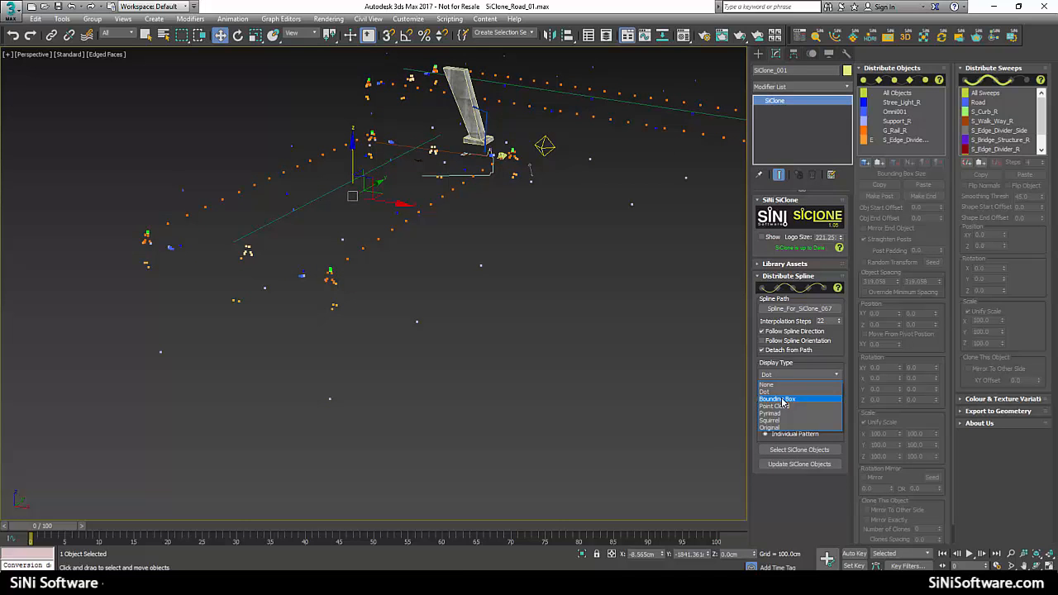
pyautogui.click(783, 402)
pyautogui.keyDown('alt'); pyautogui.moveTo(500, 316); pyautogui.dragTo(752, 419, button='middle'); pyautogui.keyUp('alt')
pyautogui.scroll(3, 435, 324)
pyautogui.scroll(-3, 445, 308)
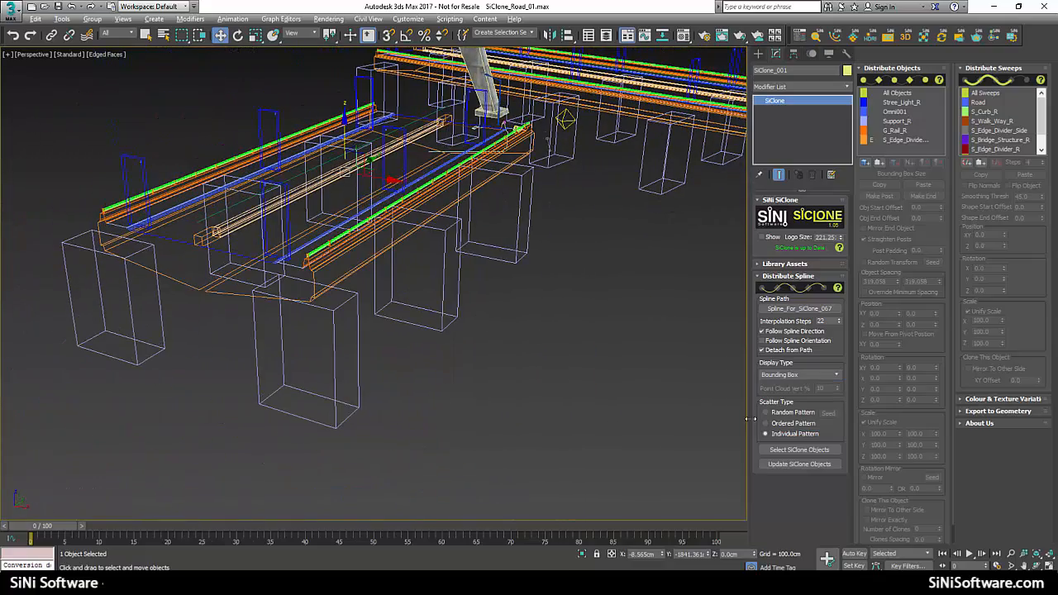
# Show the SiClone bridge as a Point Cloud with the vertex percentage raised to 100.
pyautogui.click(797, 376)
pyautogui.click(790, 405)
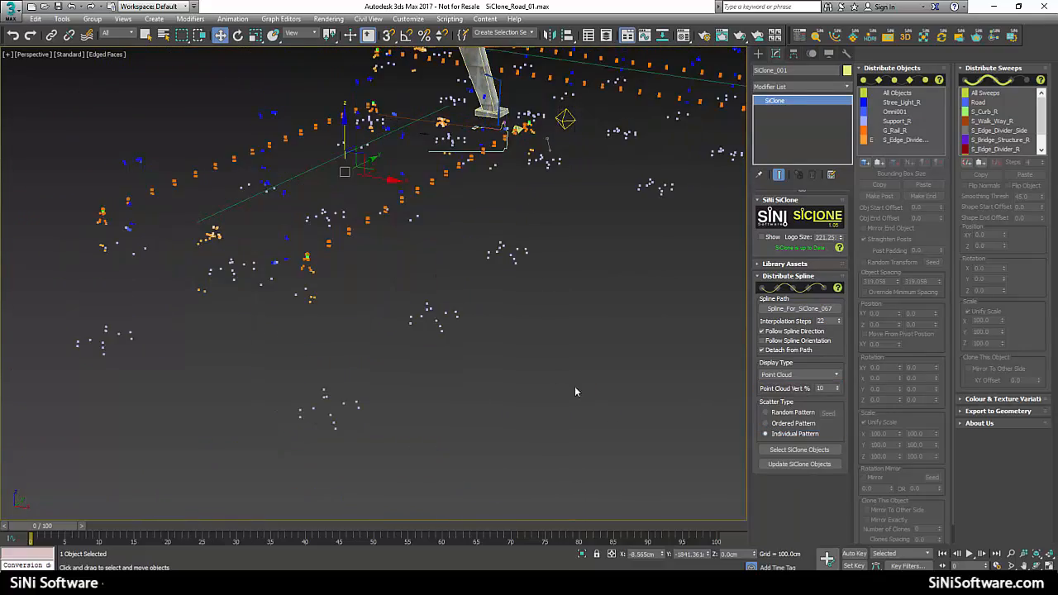
pyautogui.keyDown('alt'); pyautogui.moveTo(574, 388); pyautogui.dragTo(437, 366, button='middle'); pyautogui.keyUp('alt')
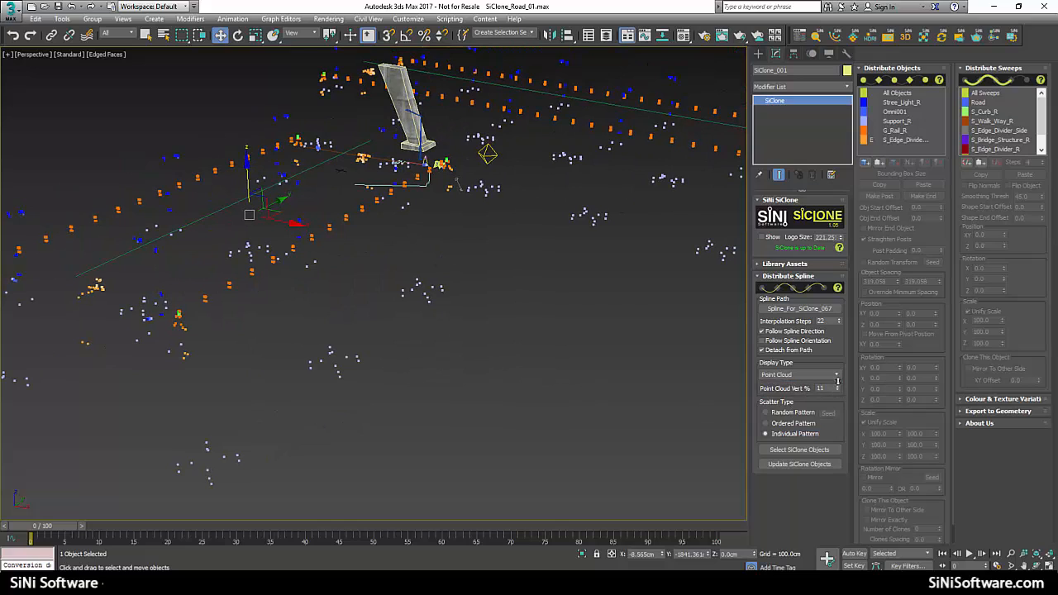
pyautogui.moveTo(837, 381); pyautogui.dragTo(840, 297)
pyautogui.keyDown('alt'); pyautogui.moveTo(352, 243); pyautogui.dragTo(532, 223, button='middle'); pyautogui.keyUp('alt')
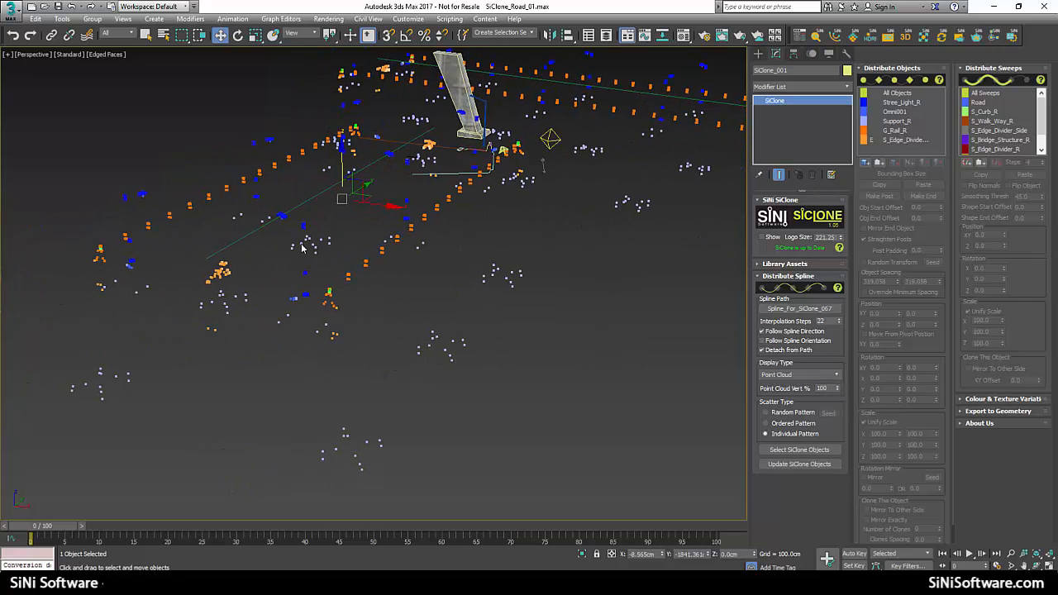
pyautogui.moveTo(476, 323); pyautogui.dragTo(465, 314, button='middle')
# Preview the distributed lights and supports with the Pyrimad and Squirrel display types.
pyautogui.click(814, 375)
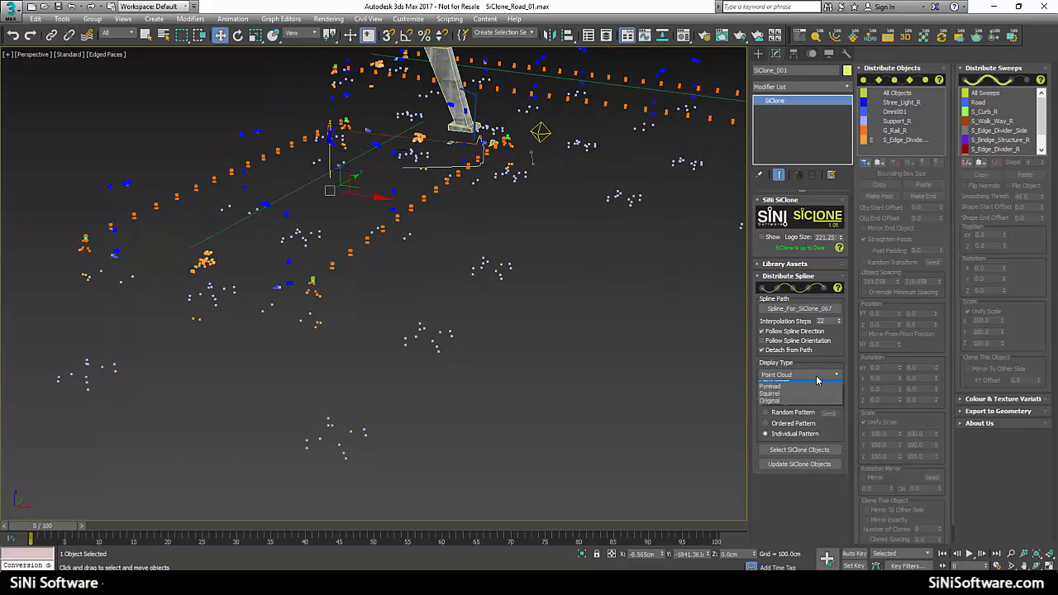
pyautogui.click(792, 415)
pyautogui.keyDown('alt'); pyautogui.moveTo(537, 274); pyautogui.dragTo(506, 308, button='middle'); pyautogui.keyUp('alt')
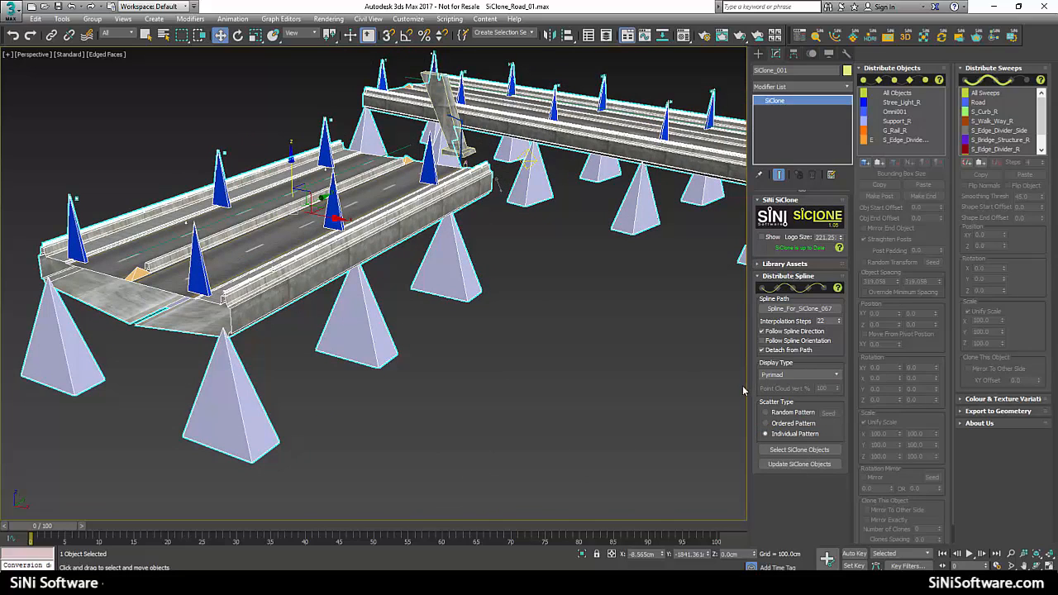
pyautogui.click(789, 374)
pyautogui.click(786, 423)
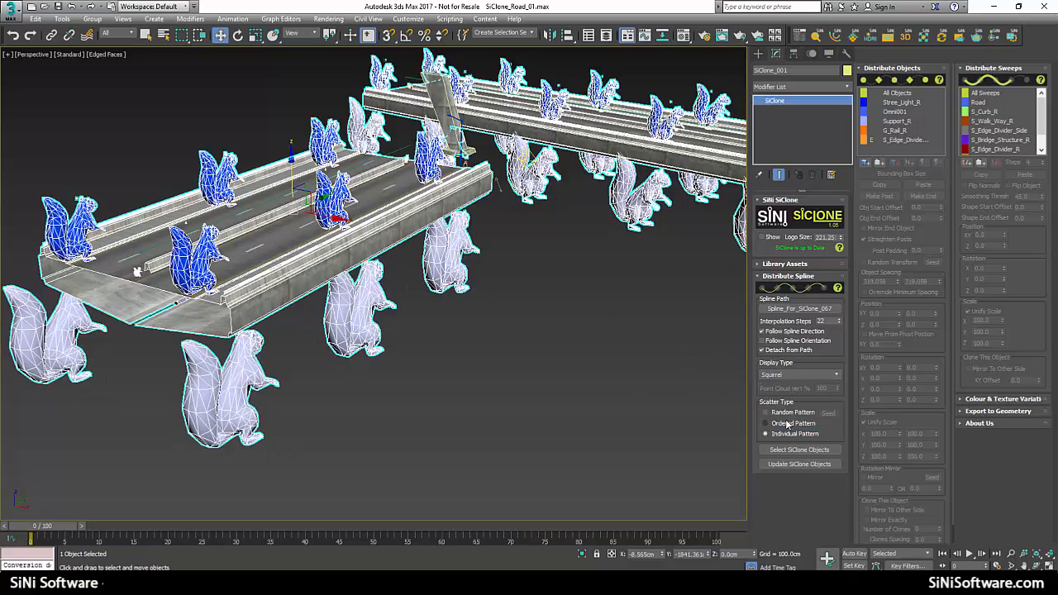
# Set the SiClone display type back to Original and check the full bridge geometry.
pyautogui.click(805, 375)
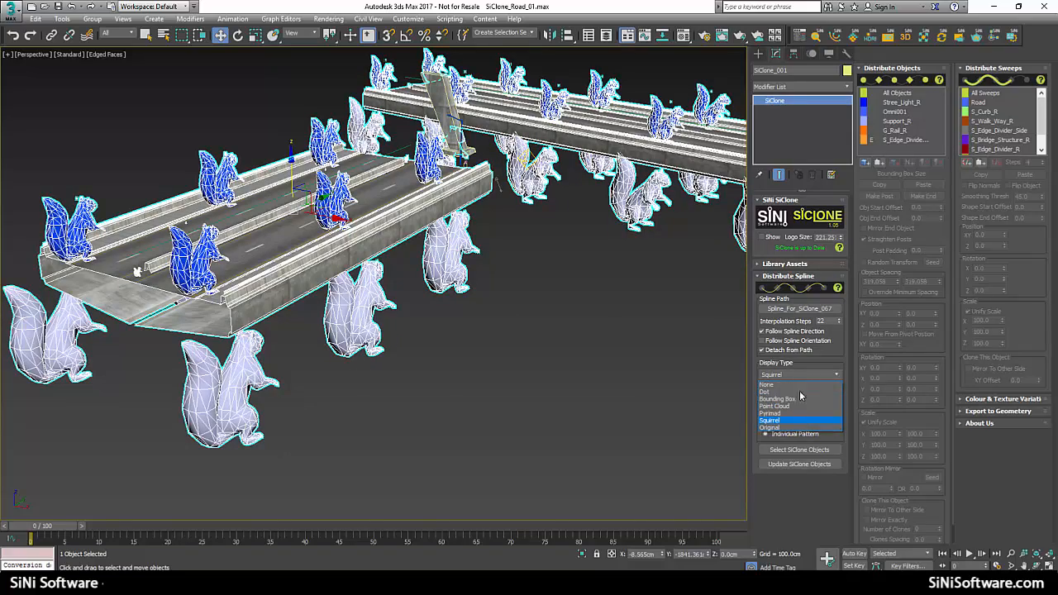
pyautogui.click(770, 428)
pyautogui.moveTo(403, 277)
pyautogui.keyDown('alt'); pyautogui.mouseDown(button='middle')
pyautogui.moveTo(303, 278)
pyautogui.moveTo(315, 291)
pyautogui.moveTo(395, 291)
pyautogui.mouseUp(button='middle'); pyautogui.keyUp('alt')
pyautogui.scroll(-3, 303, 277)
pyautogui.scroll(5, 324, 300)
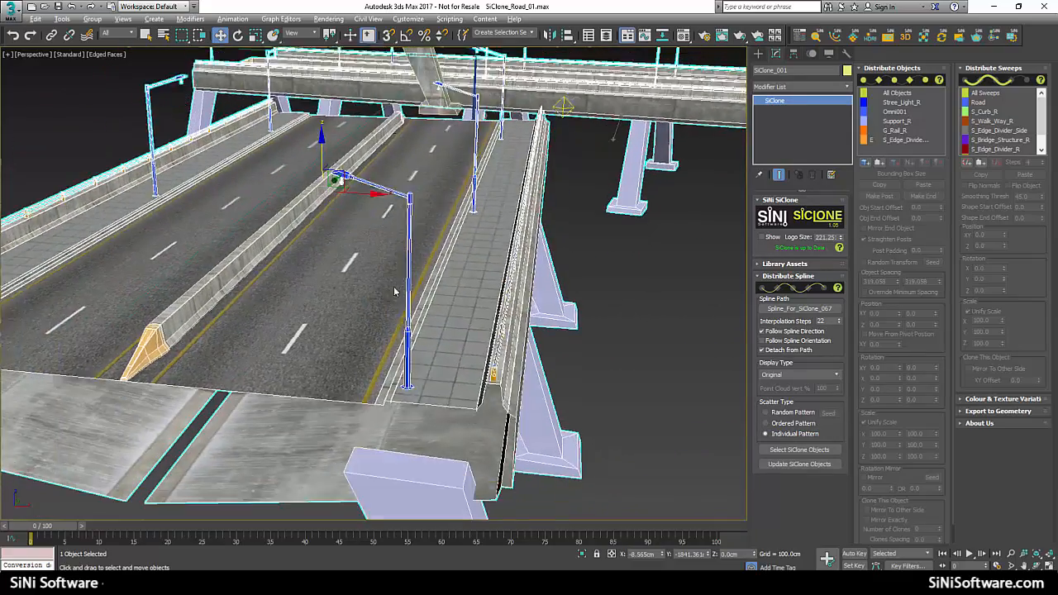
pyautogui.scroll(-3, 394, 291)
pyautogui.keyDown('alt'); pyautogui.moveTo(364, 247); pyautogui.dragTo(390, 339, button='middle'); pyautogui.keyUp('alt')
pyautogui.scroll(-1, 390, 337)
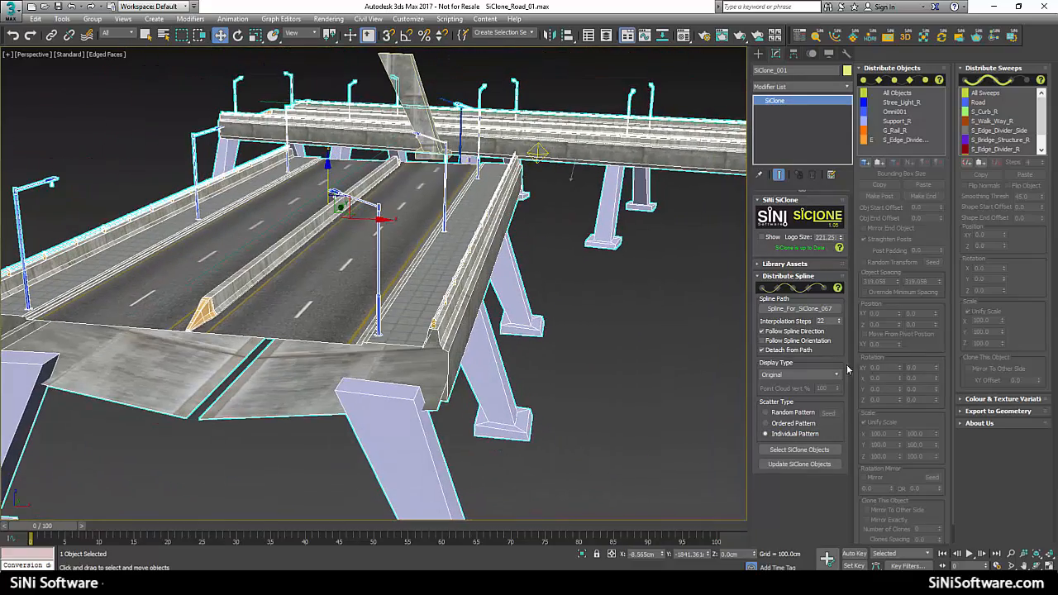
# Open the library asset options and enable Use Colour Shift in the colour and texture variation settings.
pyautogui.click(802, 264)
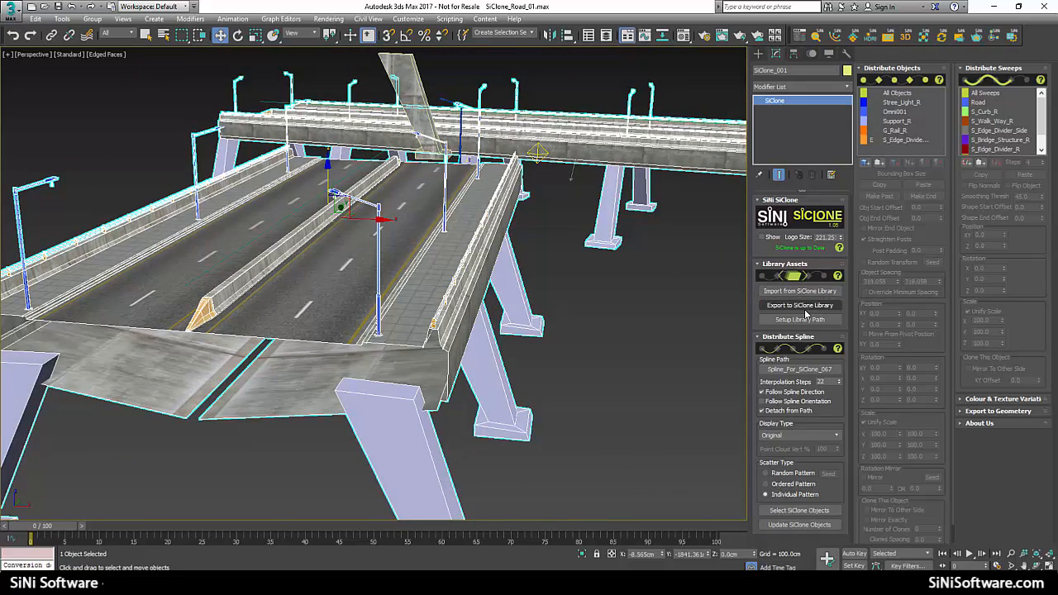
pyautogui.keyDown('alt'); pyautogui.moveTo(615, 328); pyautogui.dragTo(533, 341, button='middle'); pyautogui.keyUp('alt')
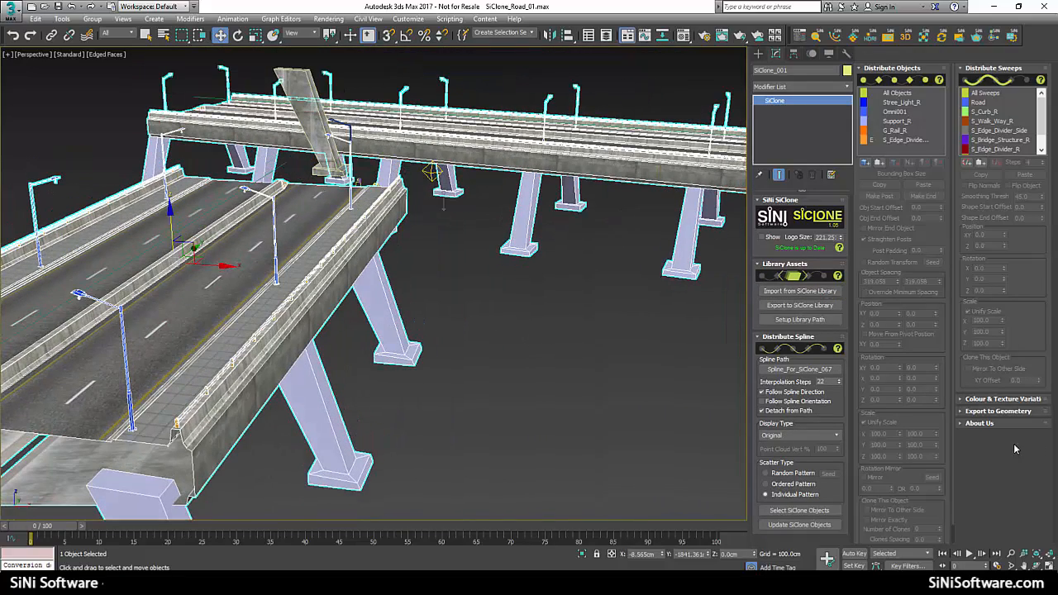
pyautogui.click(1017, 400)
pyautogui.moveTo(582, 389); pyautogui.dragTo(599, 347, button='middle')
pyautogui.click(966, 275)
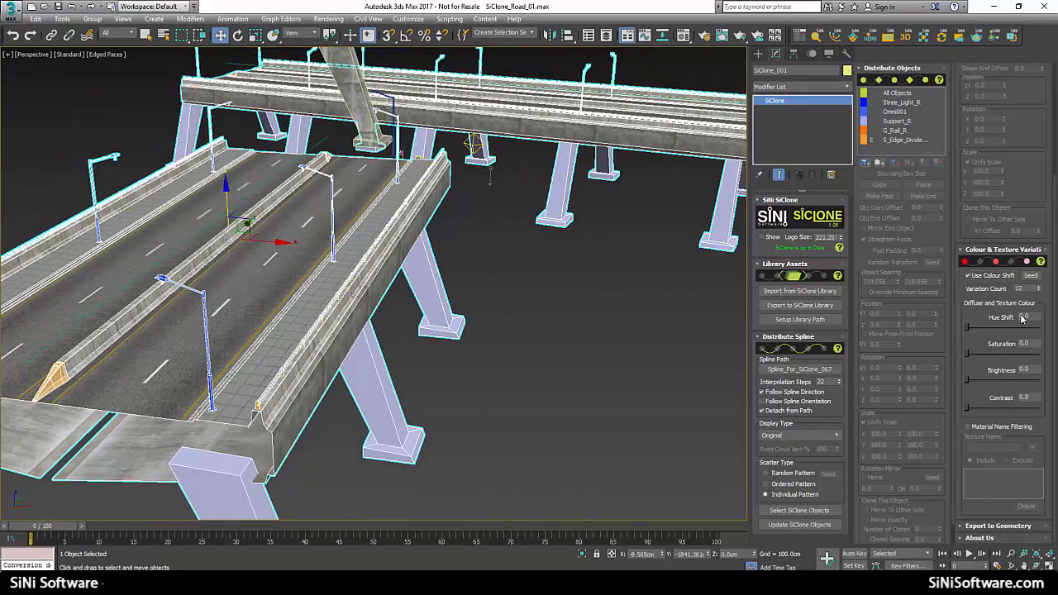
pyautogui.keyDown('alt'); pyautogui.moveTo(442, 235); pyautogui.dragTo(302, 245, button='middle'); pyautogui.keyUp('alt')
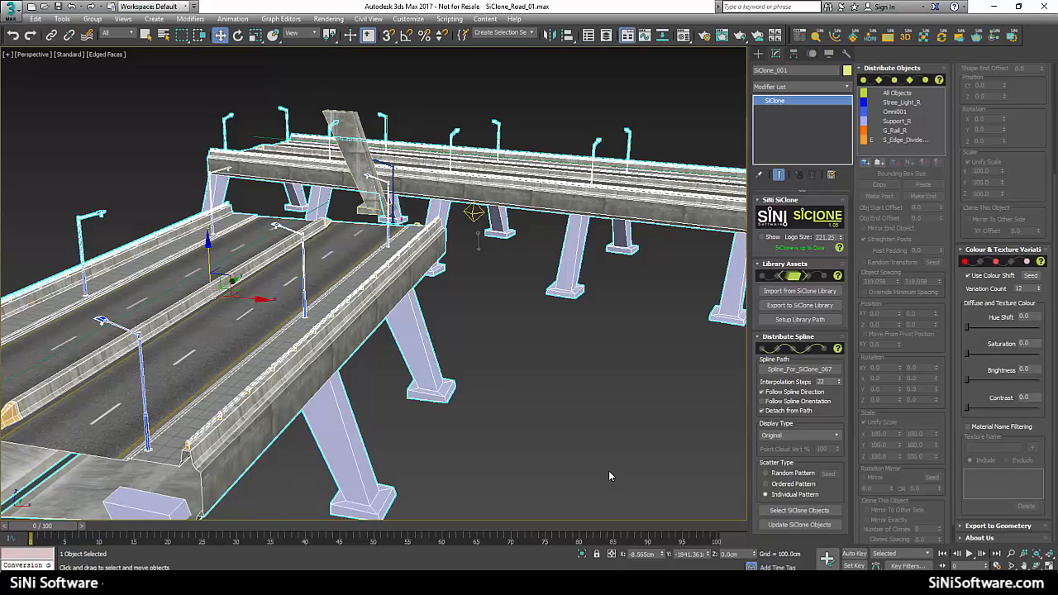
pyautogui.keyDown('alt'); pyautogui.moveTo(608, 475); pyautogui.dragTo(376, 387, button='middle'); pyautogui.keyUp('alt')
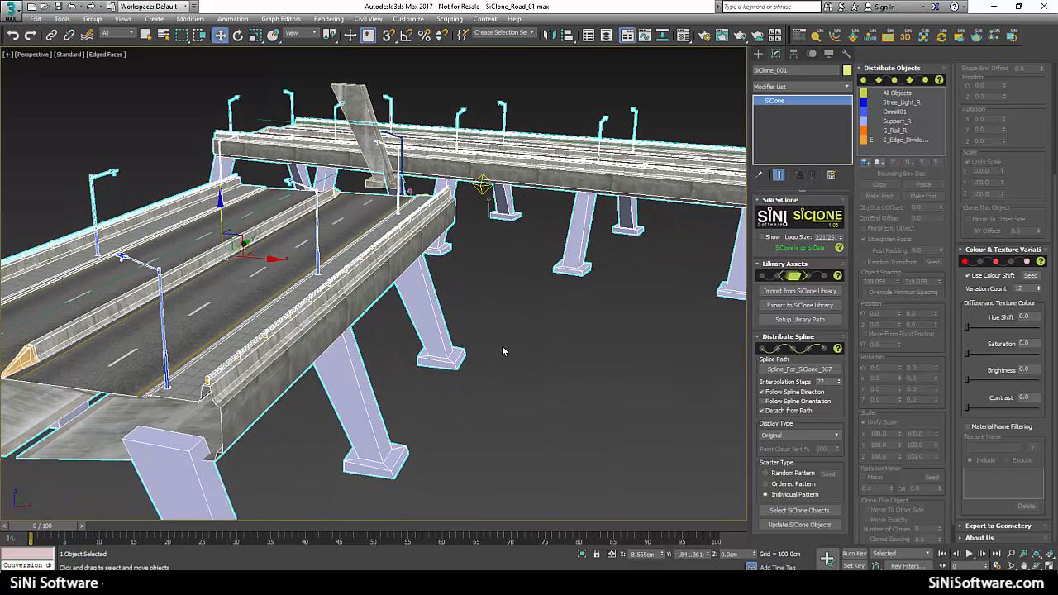
pyautogui.keyDown('alt'); pyautogui.moveTo(524, 356); pyautogui.dragTo(576, 352, button='middle'); pyautogui.keyUp('alt')
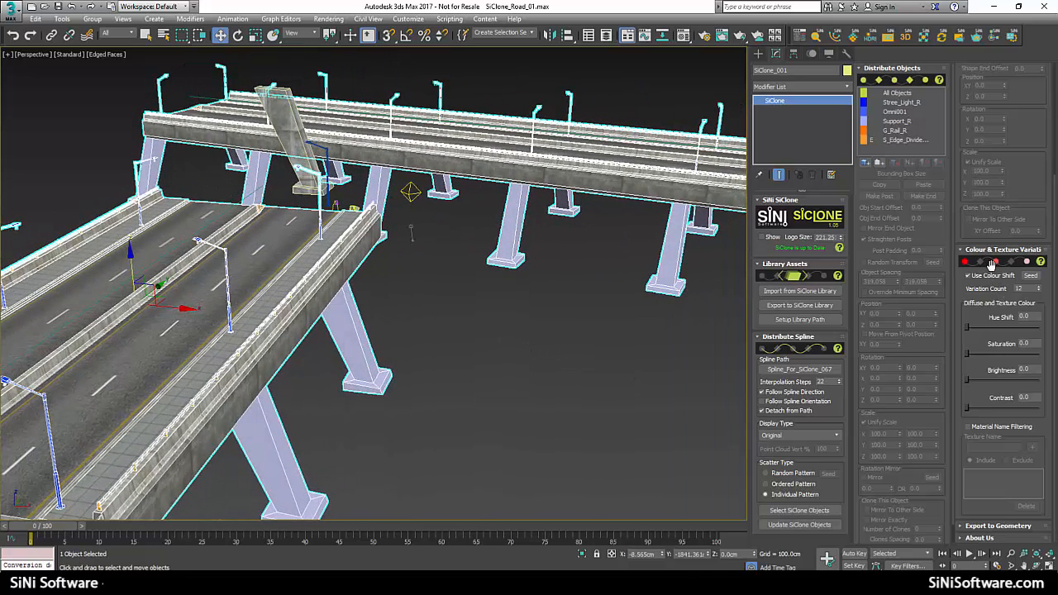
# Close the colour and texture variation settings and open the Export to Geometry options.
pyautogui.click(997, 252)
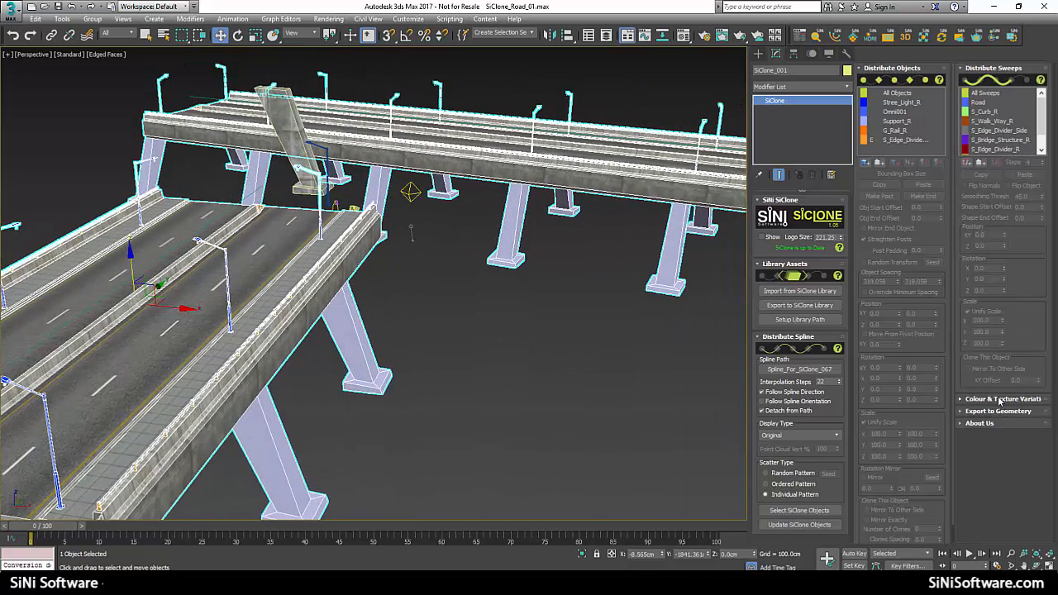
pyautogui.click(999, 411)
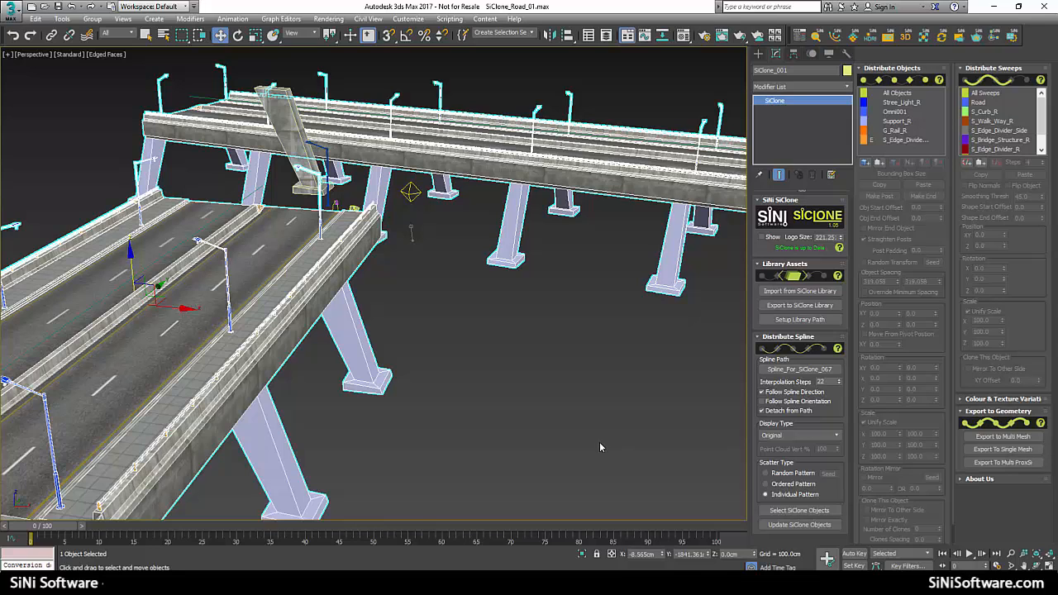
pyautogui.moveTo(587, 437); pyautogui.dragTo(586, 434, button='middle')
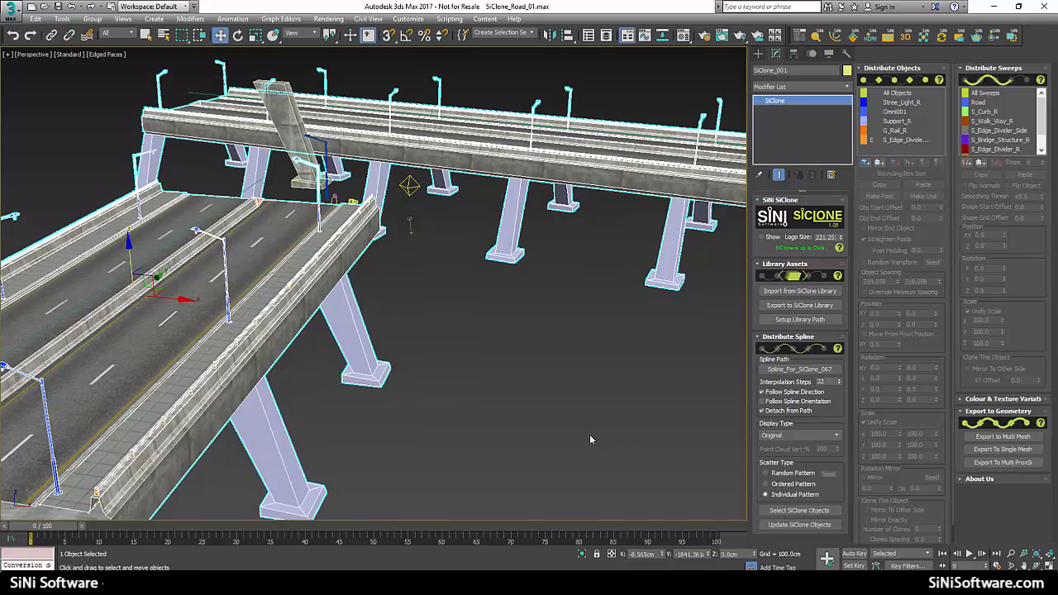